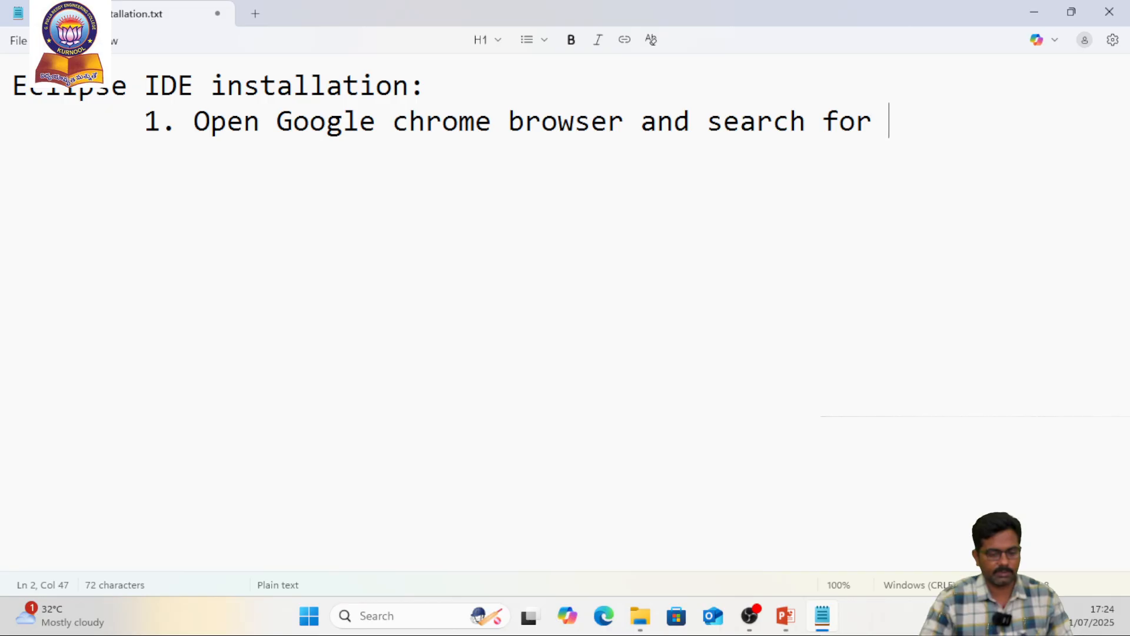
Complete the first installation note with the search term "Eclipse installer.", continuing onto an indented second line
{"action": "type", "text": "Eclipse"}
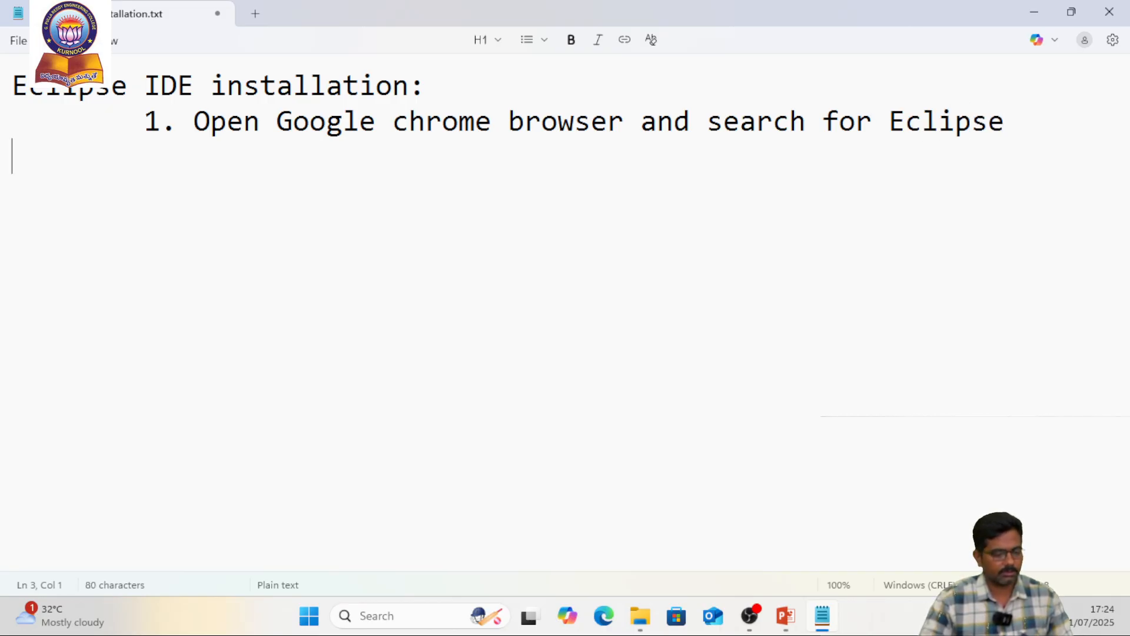
{"action": "key", "text": "Tab"}
{"action": "type", "text": "ins"}
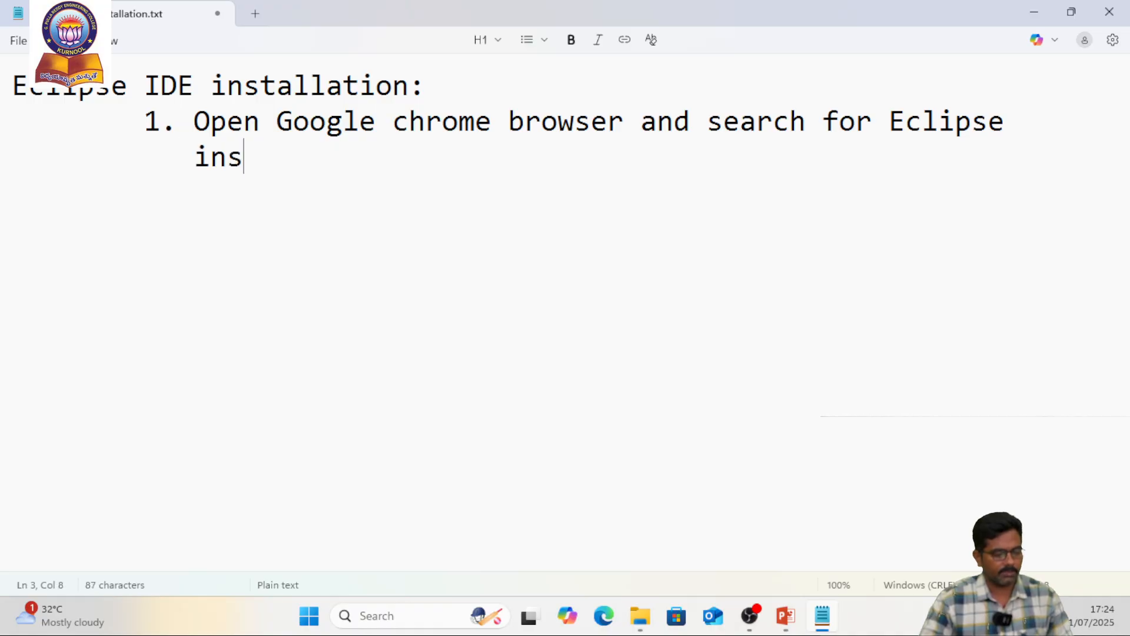
{"action": "type", "text": "talle"}
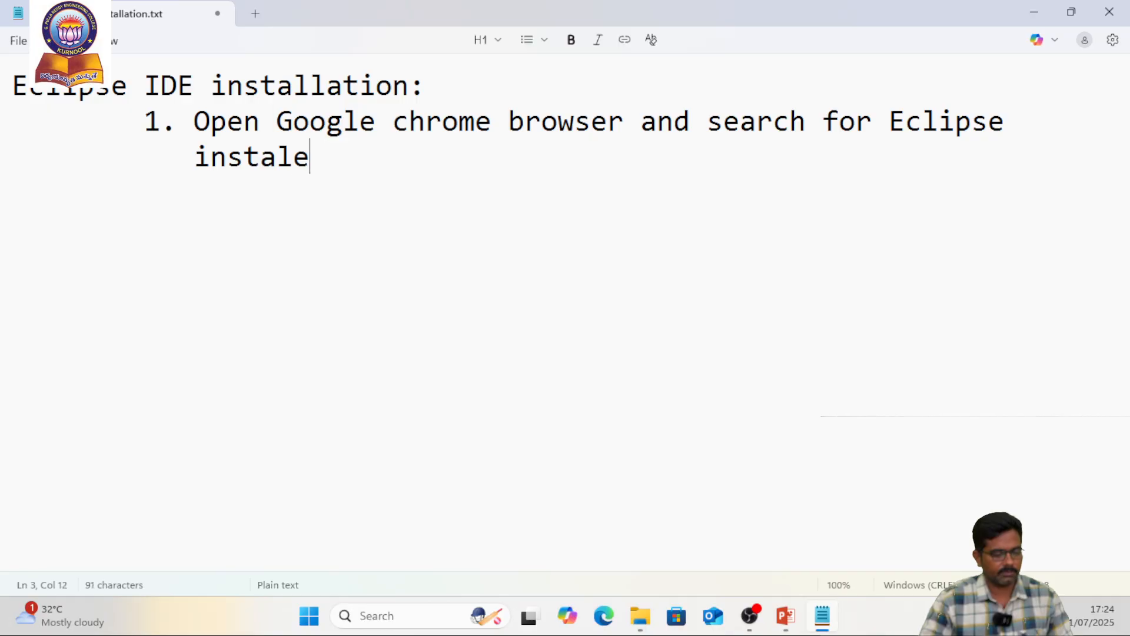
{"action": "key", "text": "BackSpace"}
{"action": "type", "text": "ler."}
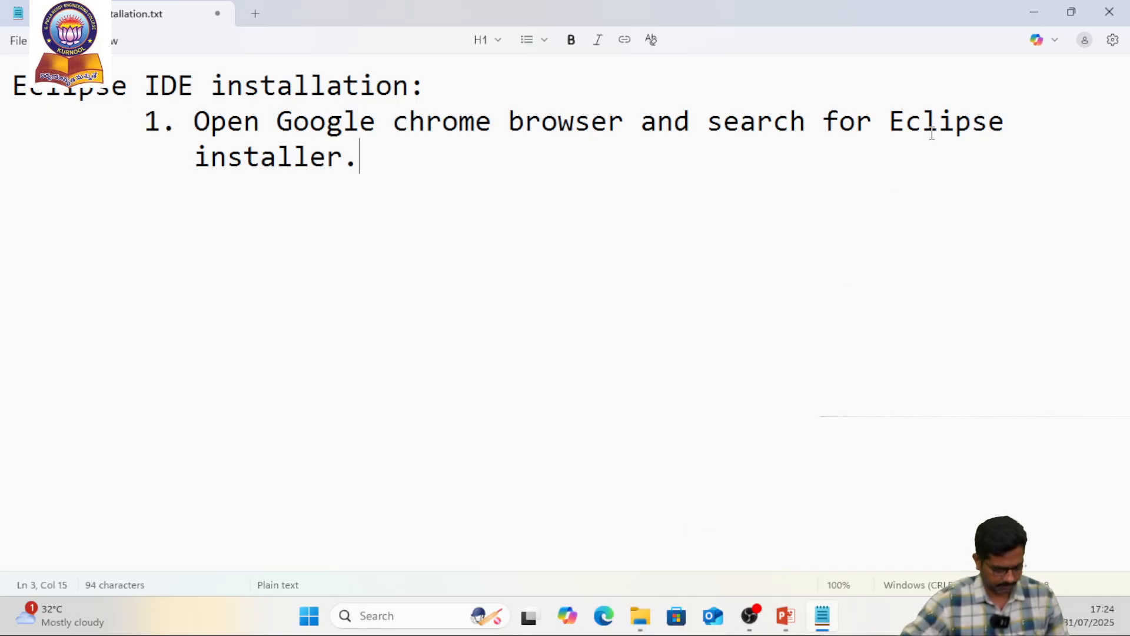
Switch to Google Chrome, launching it from the desktop in a Guest browsing window
{"action": "key", "text": "super+d"}
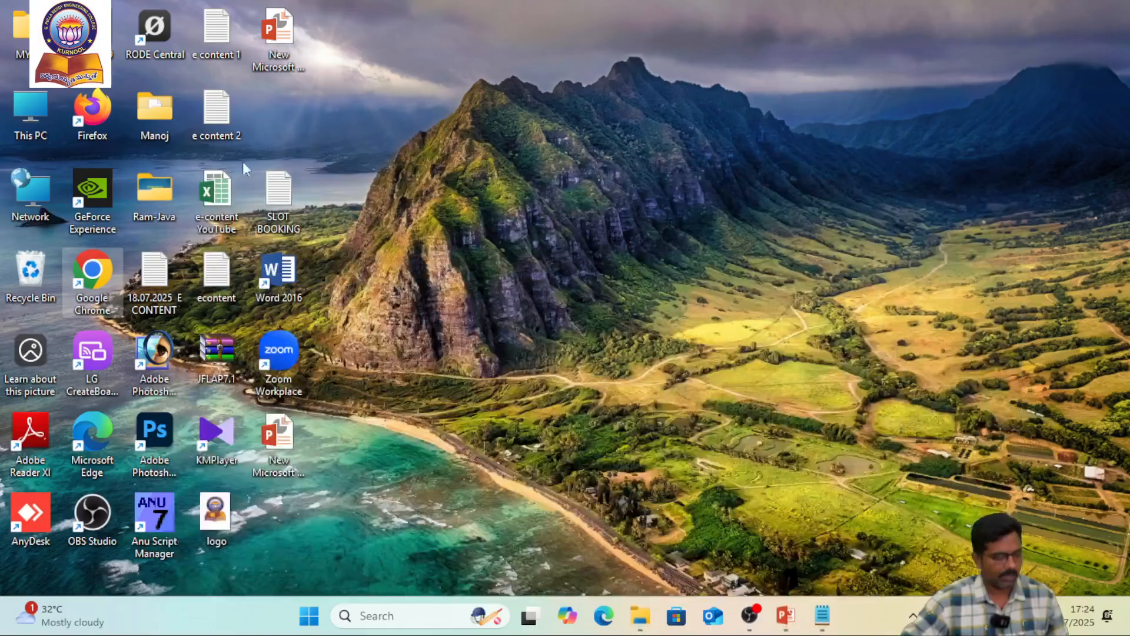
{"action": "double_click", "coordinate": [90, 263]}
{"action": "left_click", "coordinate": [211, 536]}
{"action": "left_click", "coordinate": [823, 13]}
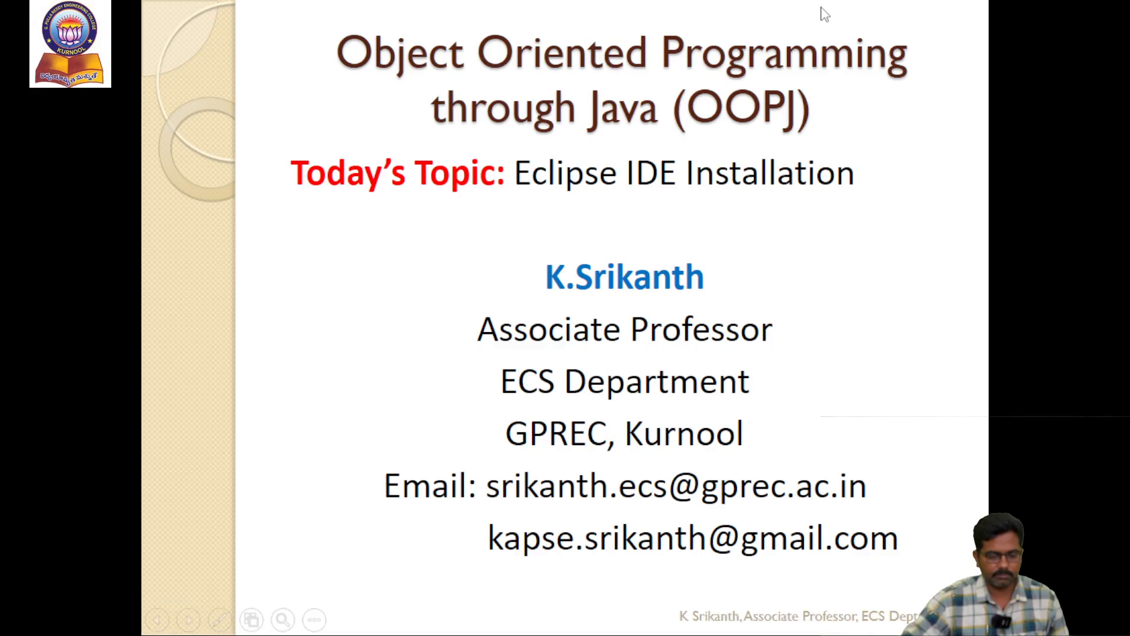
{"action": "key", "text": "alt+Tab"}
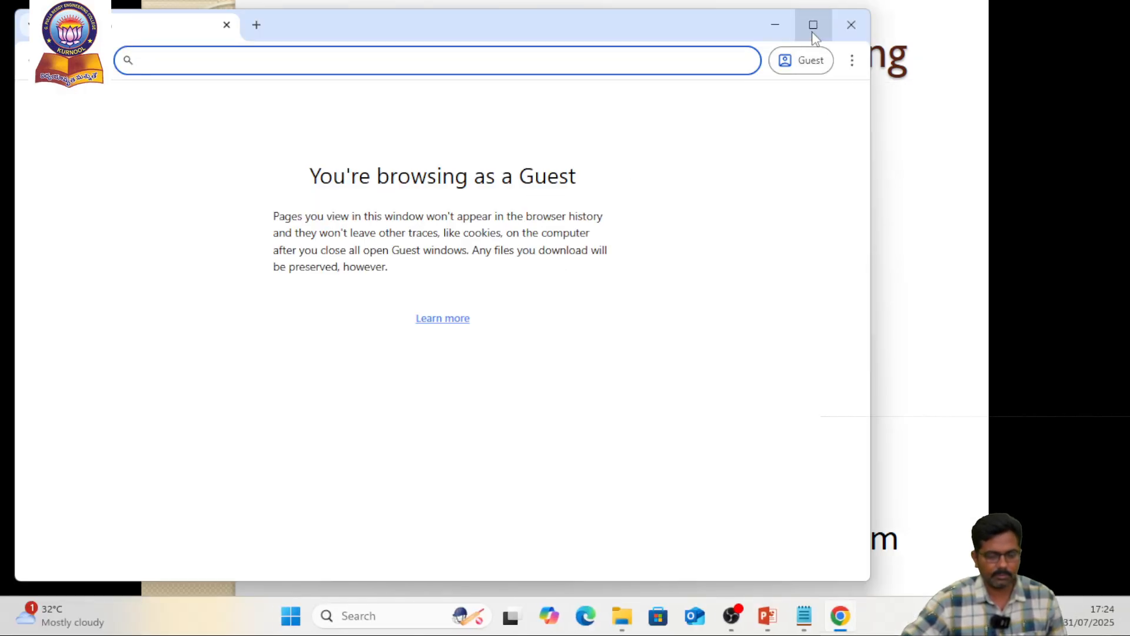
{"action": "left_click", "coordinate": [812, 24]}
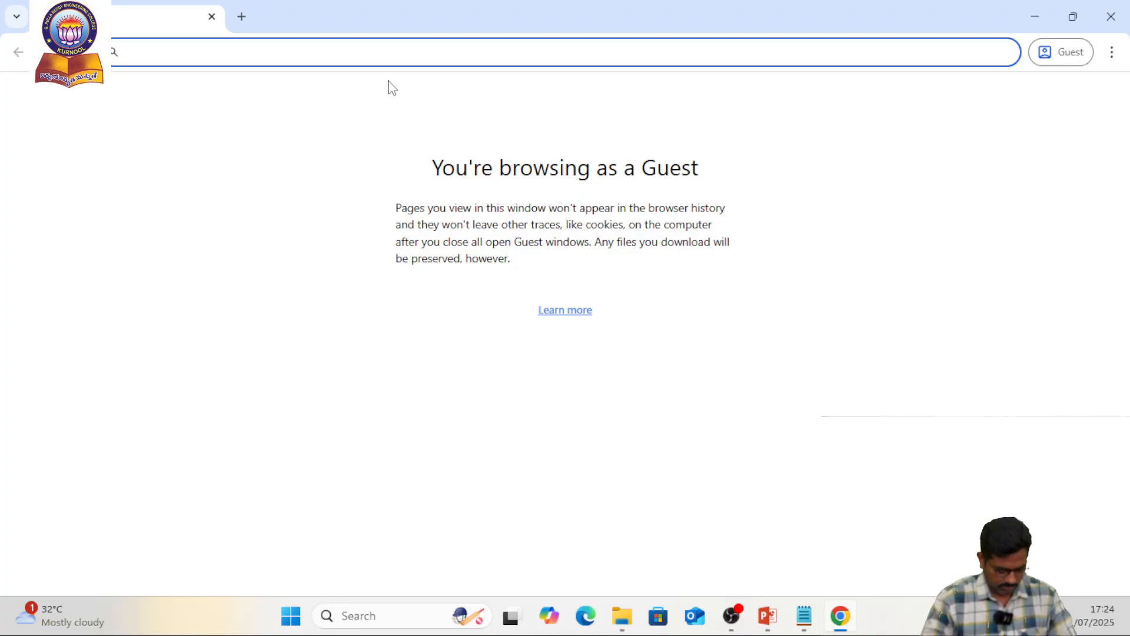
Search the web for "eclipse installer" and open the Eclipse Installer 2025-06 R page on eclipse.org
{"action": "type", "text": "eclipse installer"}
{"action": "key", "text": "Return"}
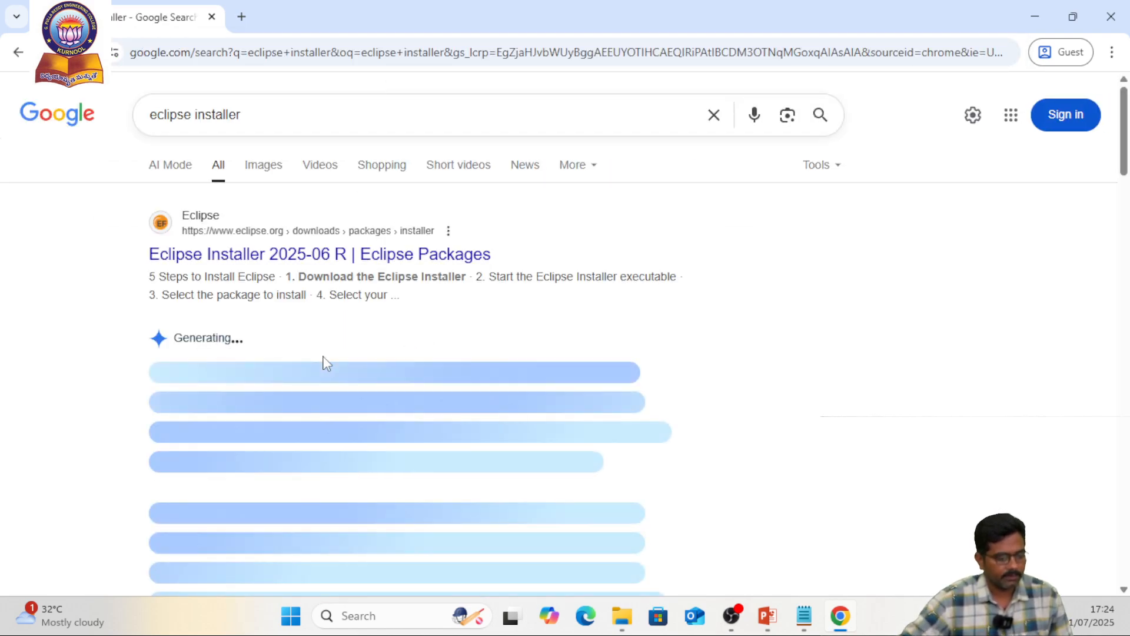
{"action": "scroll", "coordinate": [232, 174], "scroll_direction": "down", "scroll_amount": 1}
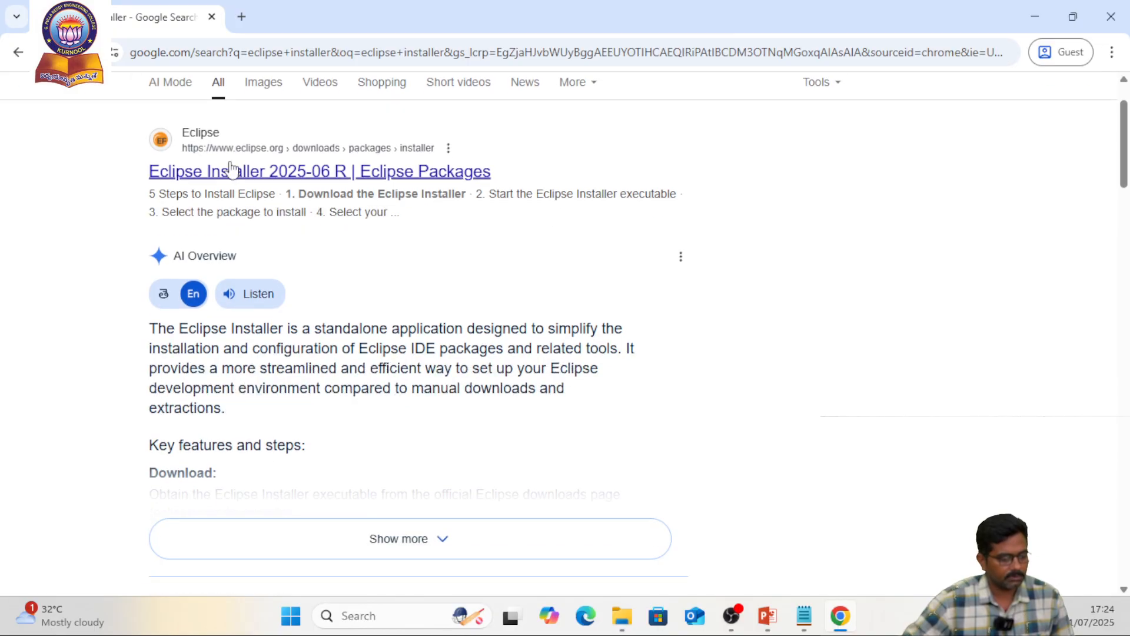
{"action": "scroll", "coordinate": [233, 174], "scroll_direction": "up", "scroll_amount": 1}
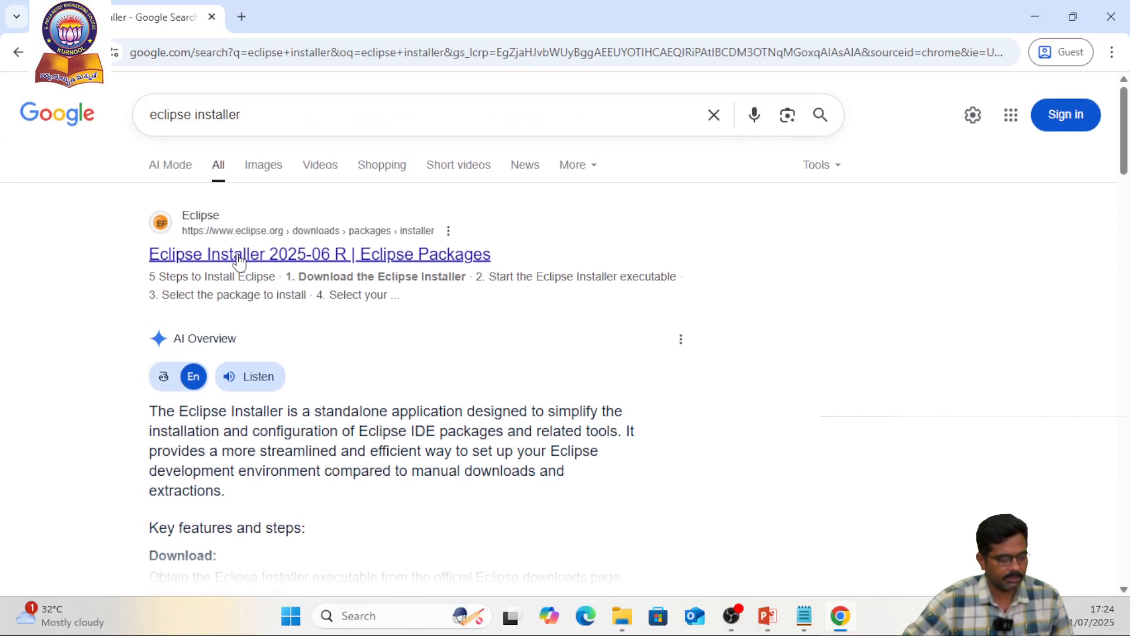
{"action": "left_click", "coordinate": [301, 255]}
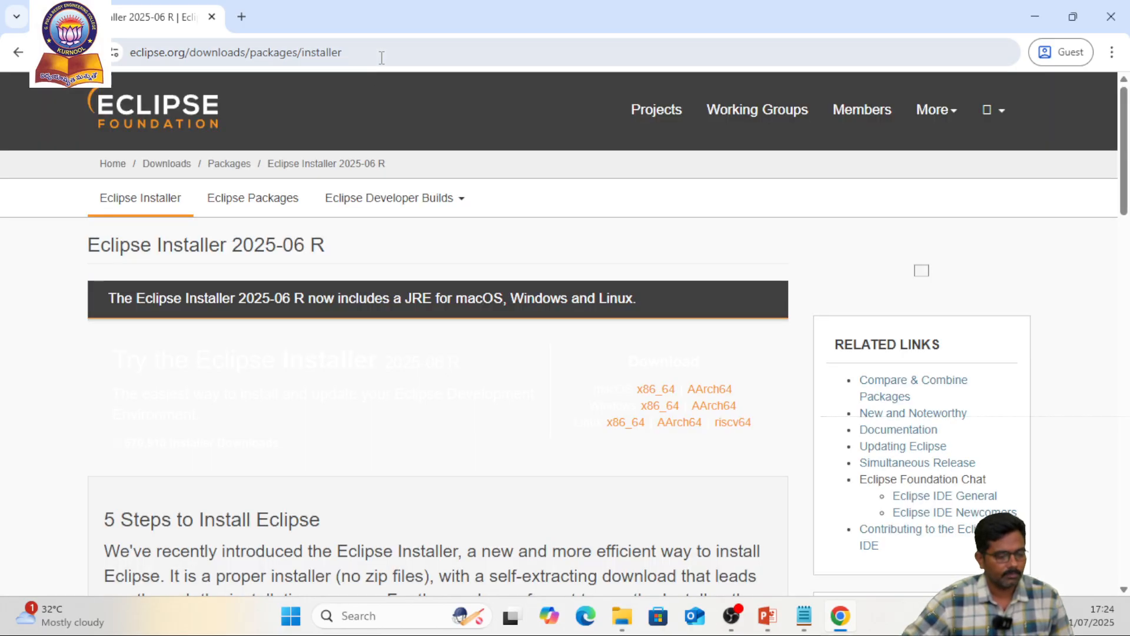
Copy the installer page's address and add the note "2. Open the following link" to the Notepad file
{"action": "left_click", "coordinate": [379, 53]}
{"action": "key", "text": "ctrl+c"}
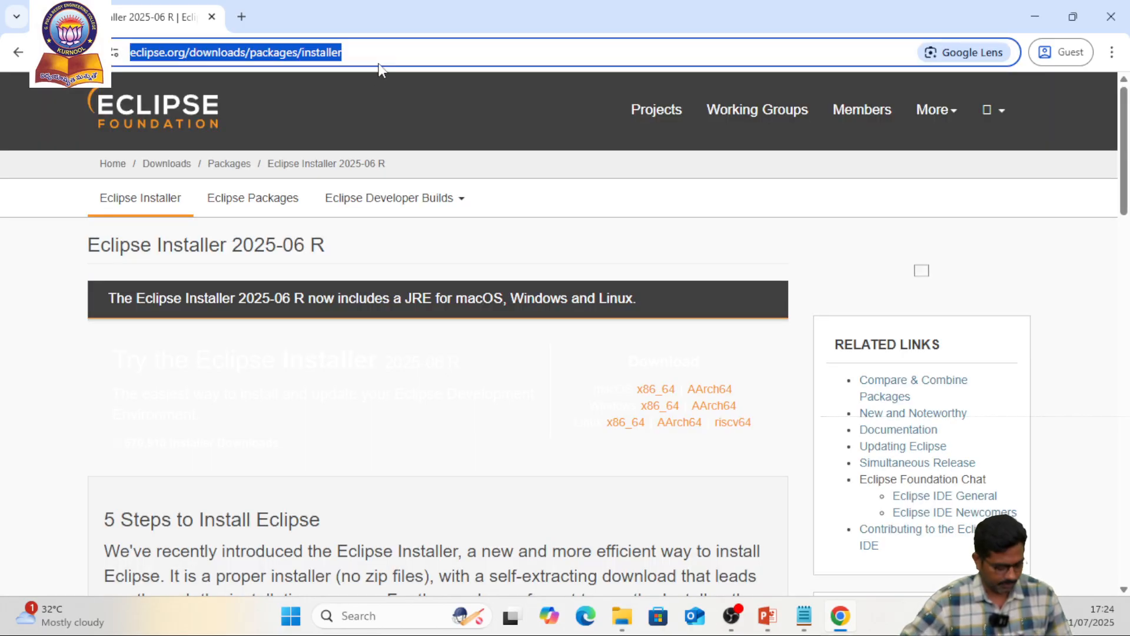
{"action": "key", "text": "alt+Tab"}
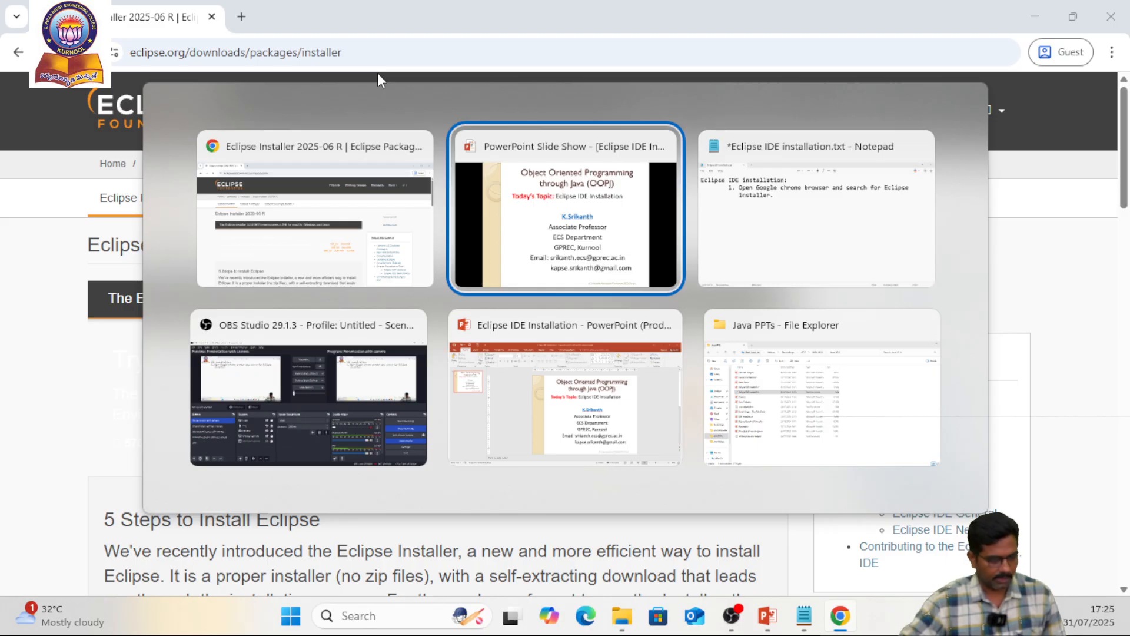
{"action": "key", "text": "alt+Tab"}
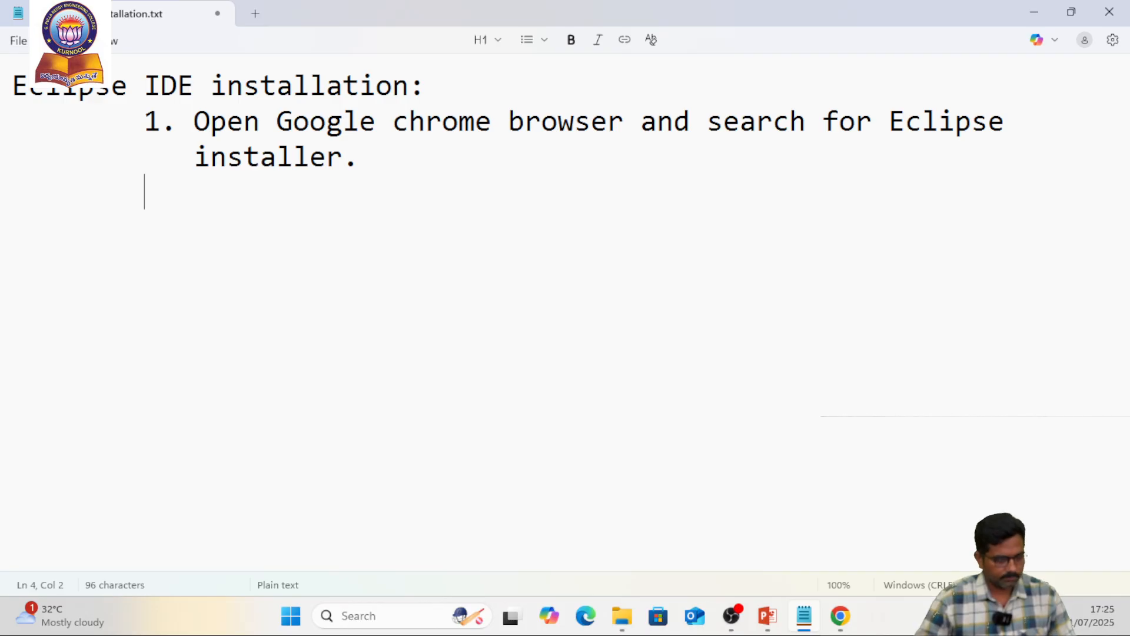
{"action": "type", "text": "2. Open the fo"}
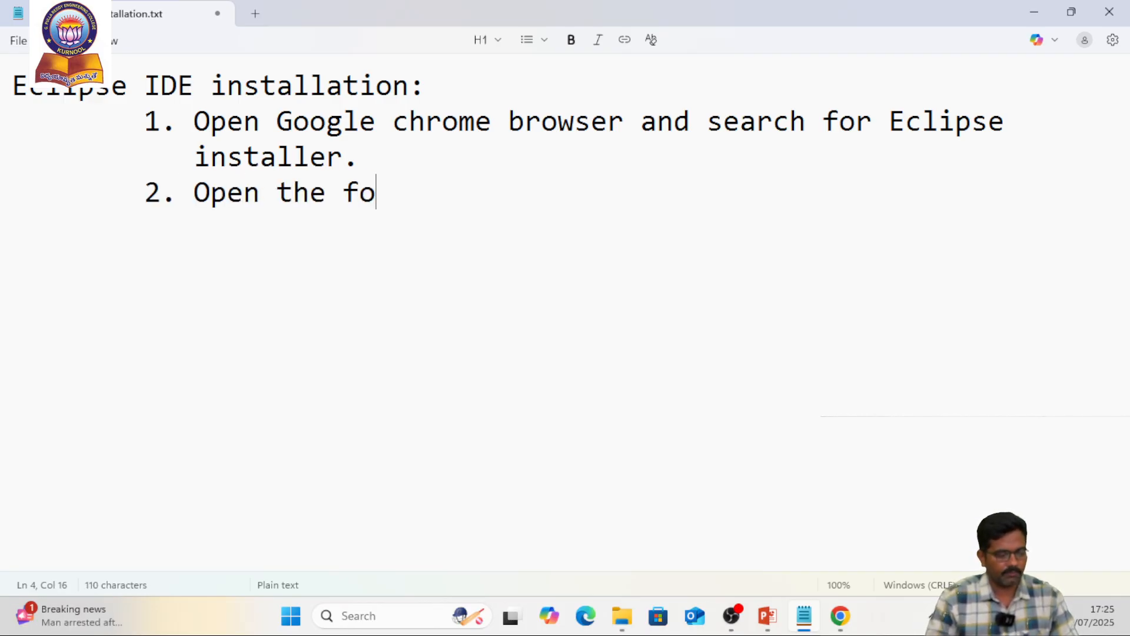
{"action": "type", "text": "llowing link"}
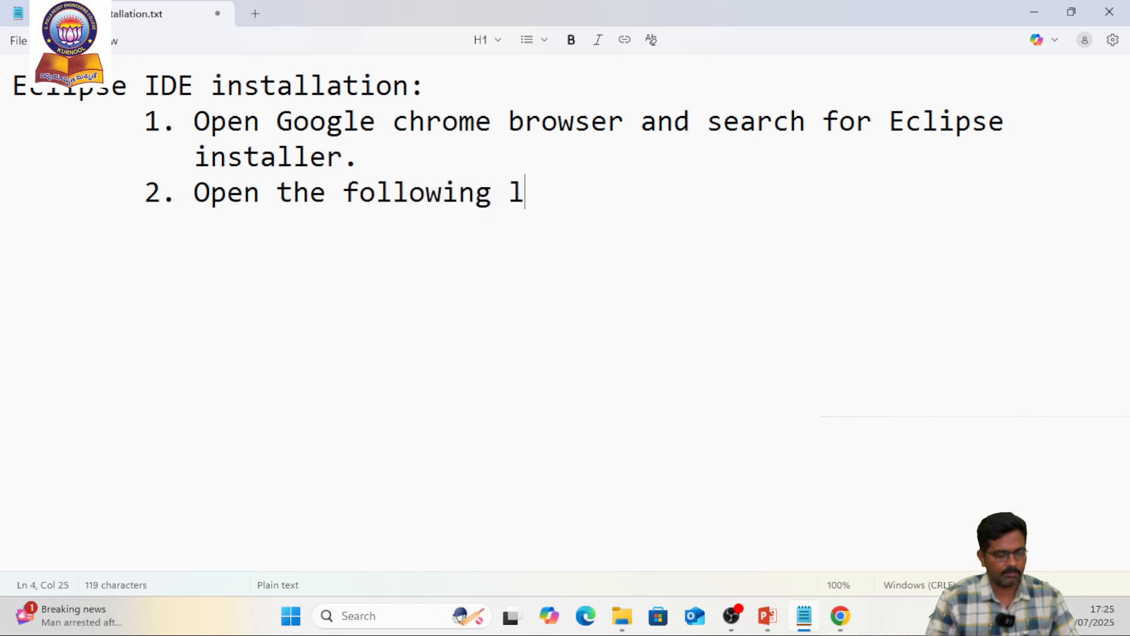
Paste the copied eclipse.org installer address directly beneath note 2, without a blank line between them
{"action": "key", "text": "Return"}
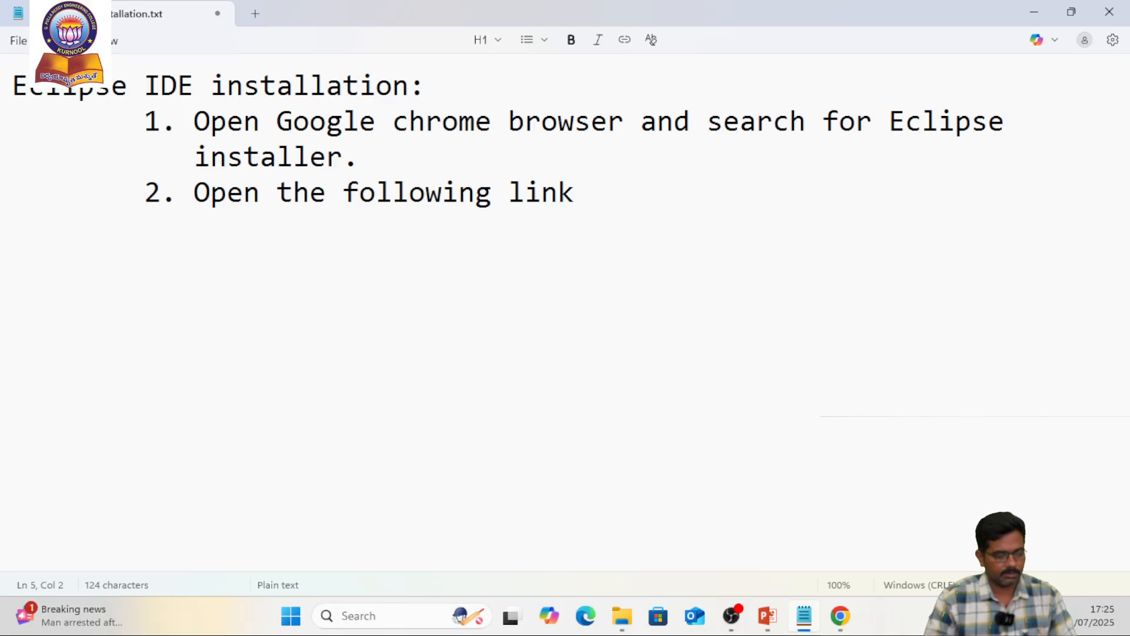
{"action": "key", "text": "ctrl+v"}
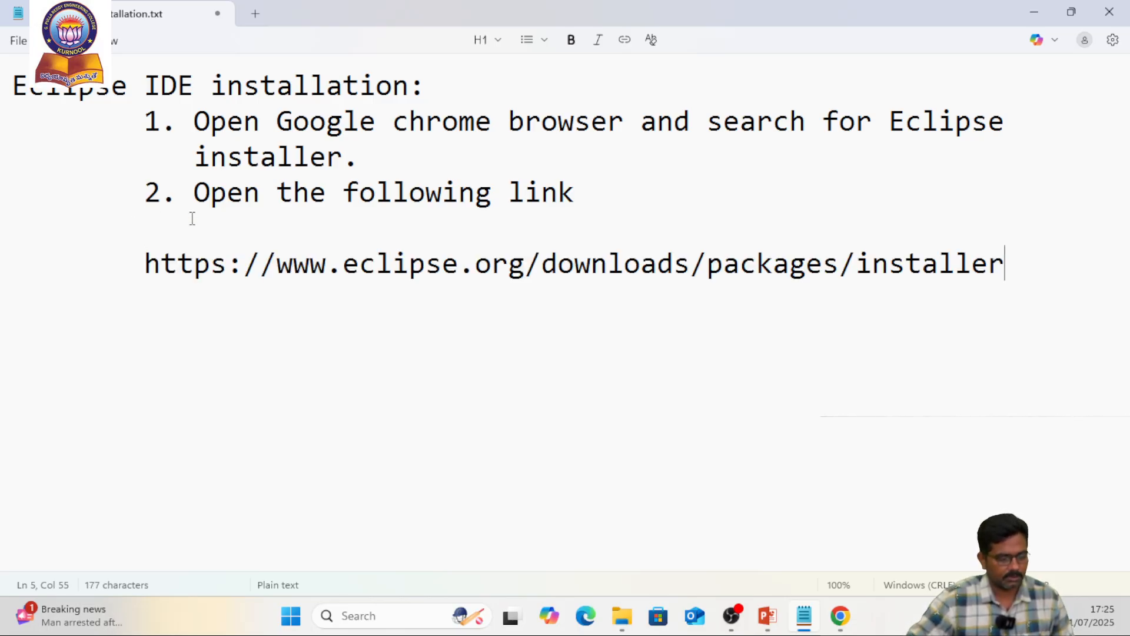
{"action": "key", "text": "Delete"}
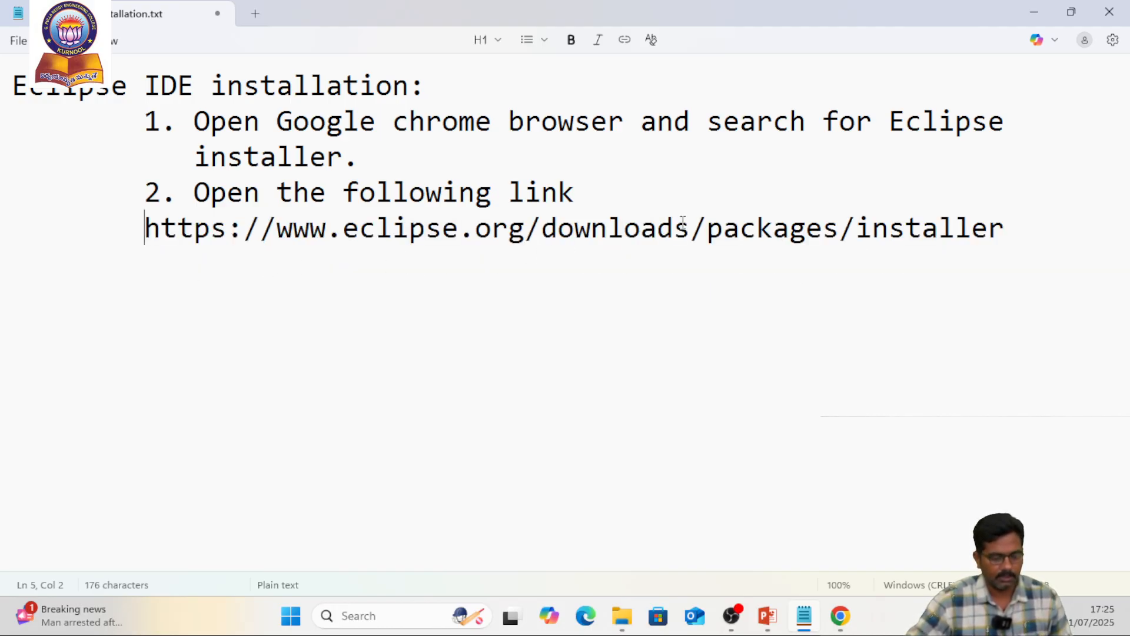
Switch to Chrome, view the Windows x86_64 installer's download page, and return to the Eclipse Installer page
{"action": "key", "text": "alt+Tab"}
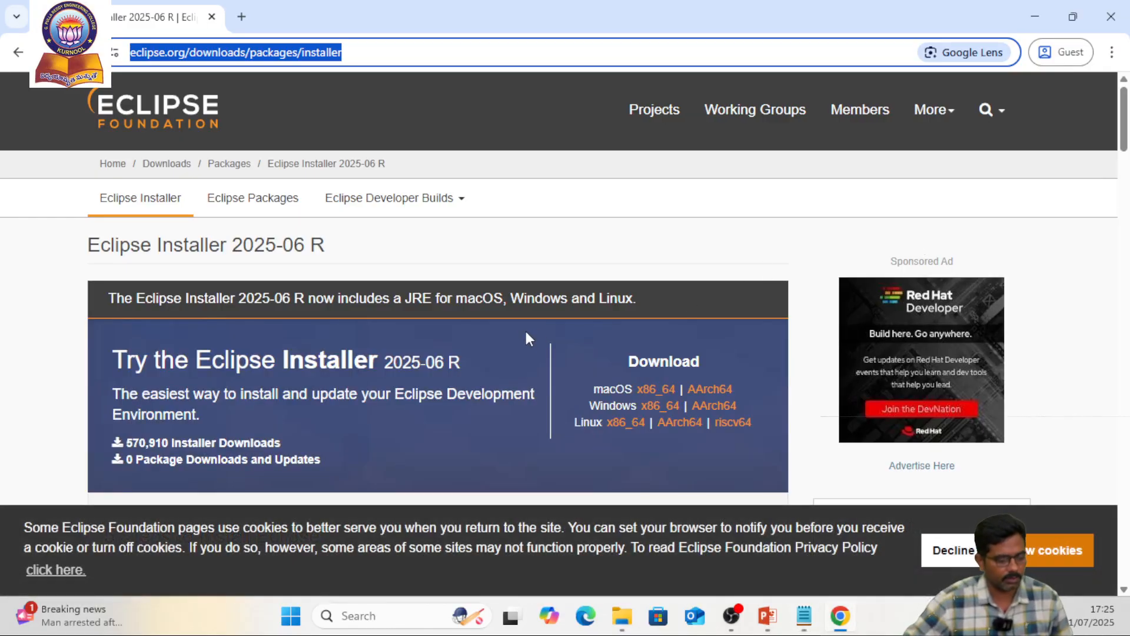
{"action": "scroll", "coordinate": [525, 330], "scroll_direction": "down", "scroll_amount": 1}
{"action": "scroll", "coordinate": [521, 333], "scroll_direction": "down", "scroll_amount": 1}
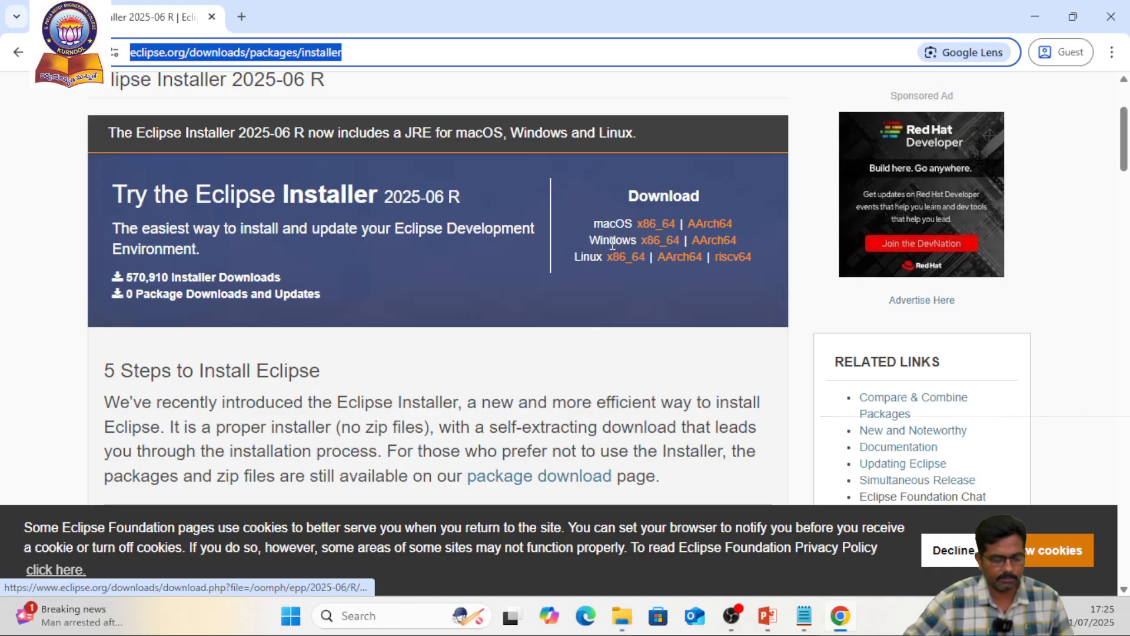
{"action": "left_click", "coordinate": [658, 241]}
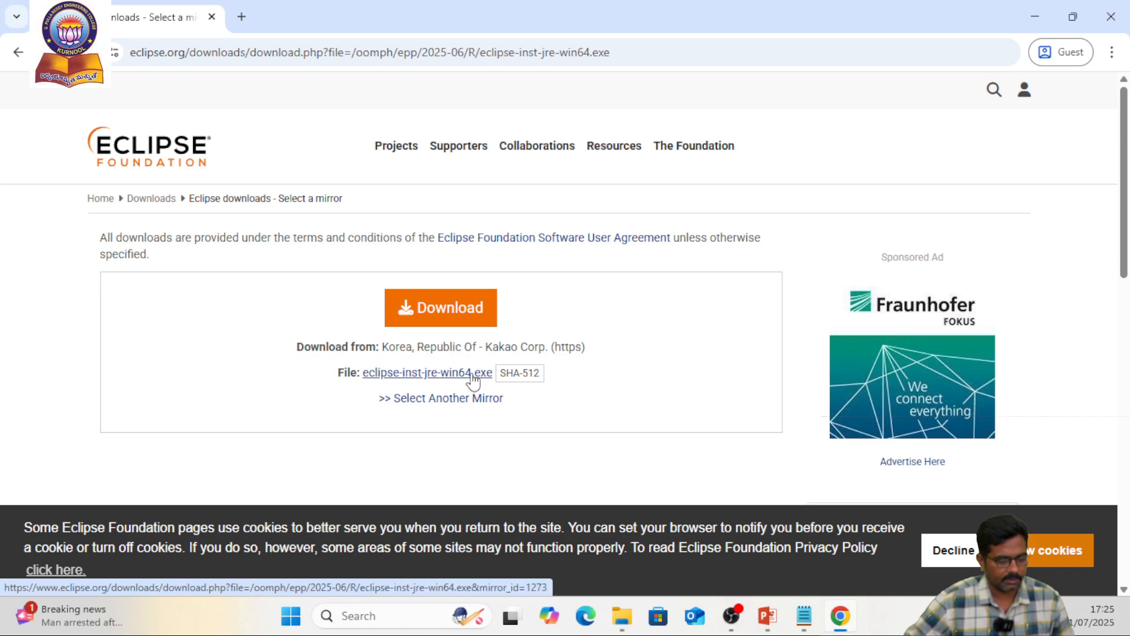
{"action": "left_click", "coordinate": [19, 52]}
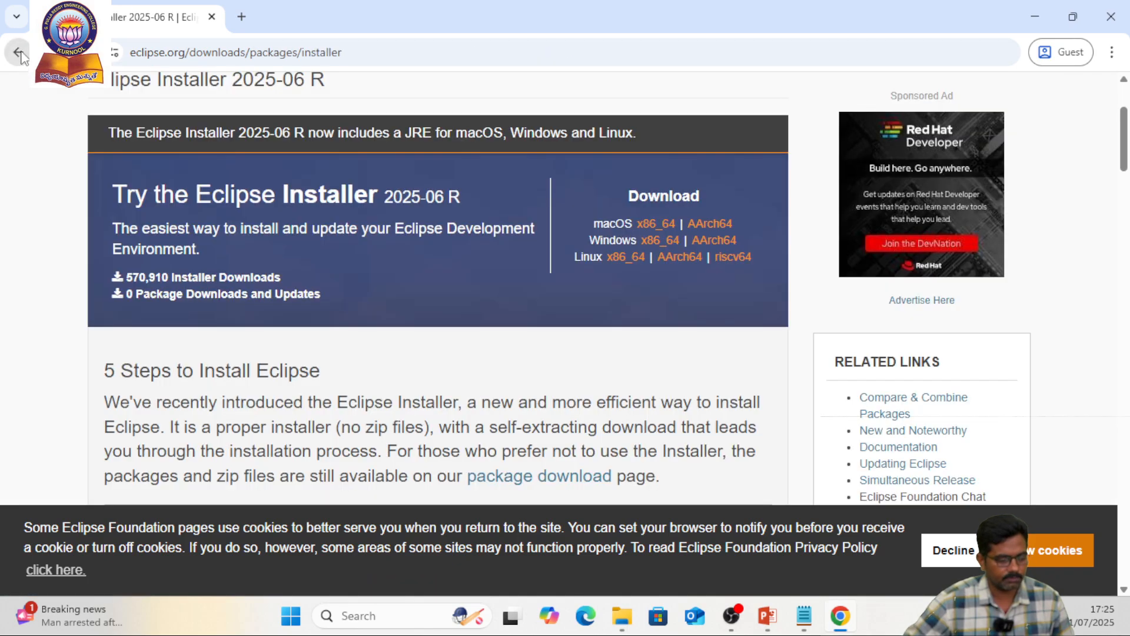
Examine the page's instructions for downloading and starting the Eclipse Installer and the list of packages to install
{"action": "scroll", "coordinate": [555, 294], "scroll_direction": "down", "scroll_amount": 7}
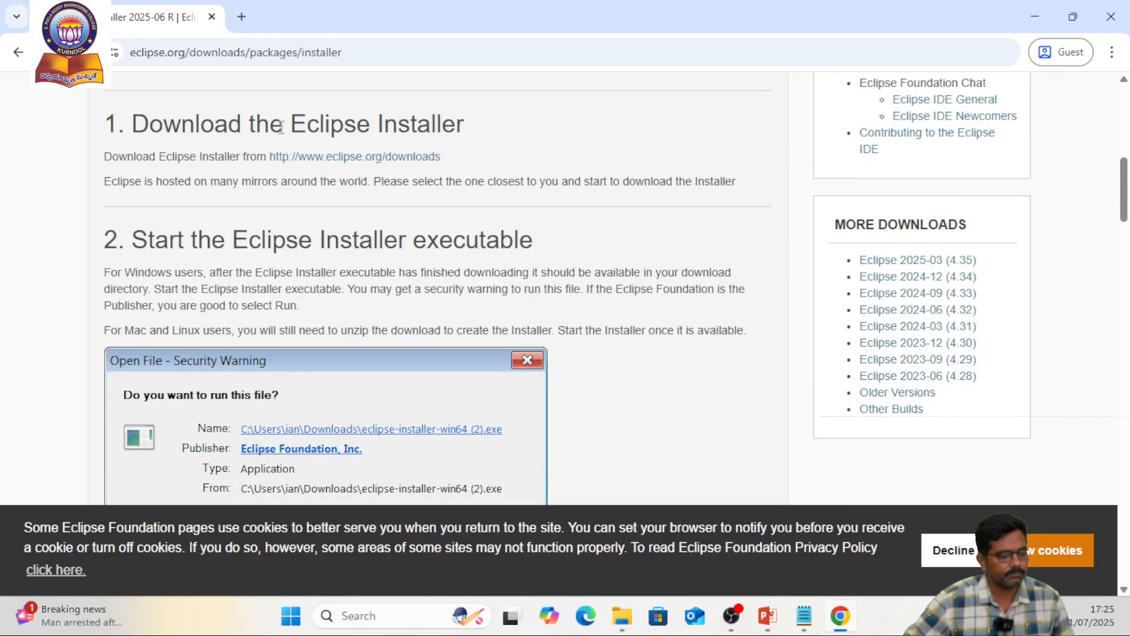
{"action": "scroll", "coordinate": [235, 229], "scroll_direction": "down", "scroll_amount": 1}
{"action": "scroll", "coordinate": [235, 230], "scroll_direction": "up", "scroll_amount": 1}
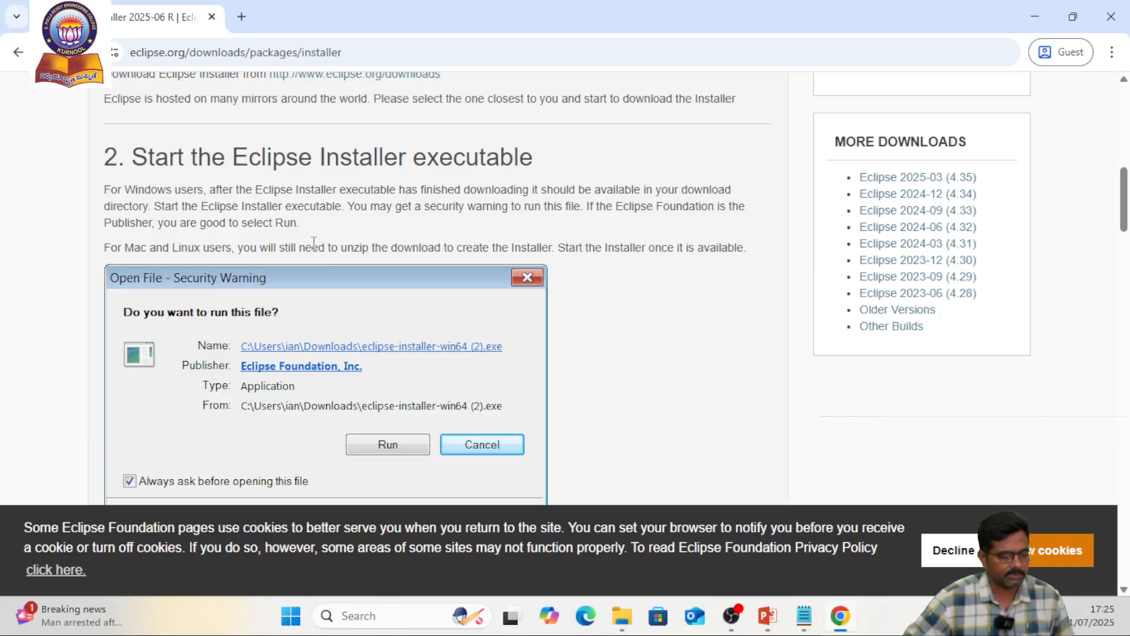
{"action": "scroll", "coordinate": [315, 236], "scroll_direction": "up", "scroll_amount": 2}
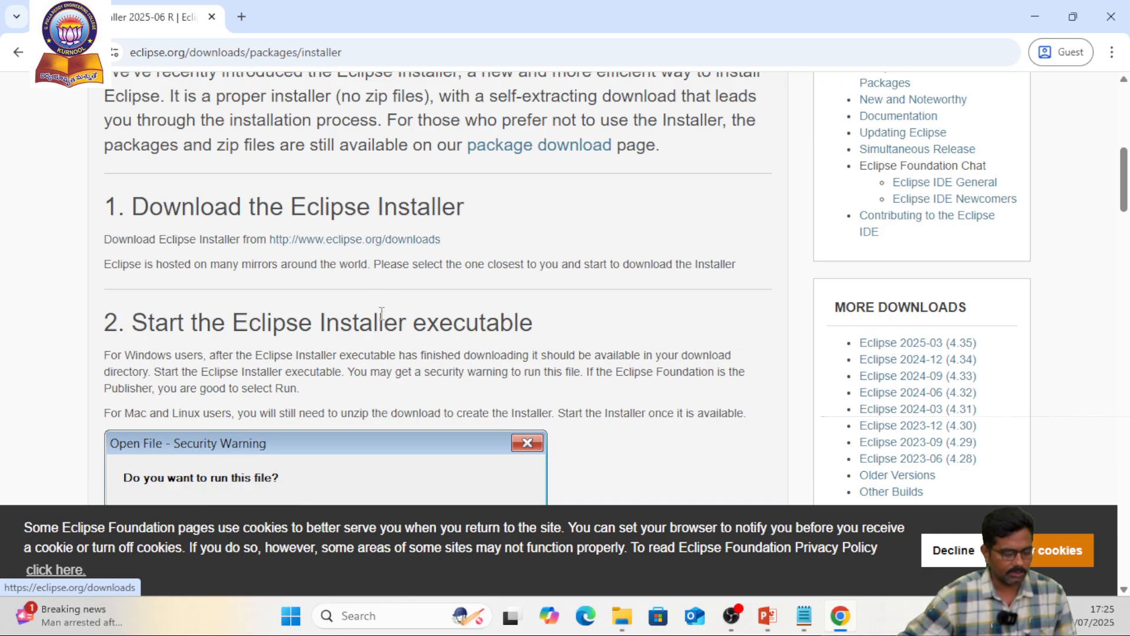
{"action": "scroll", "coordinate": [379, 320], "scroll_direction": "down", "scroll_amount": 1}
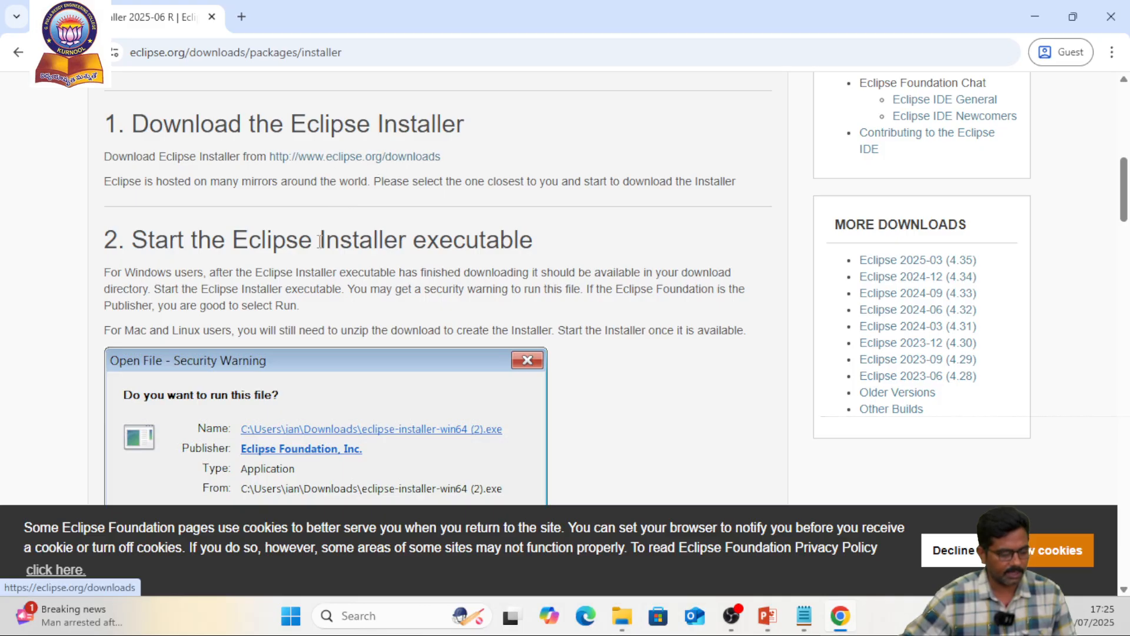
{"action": "scroll", "coordinate": [229, 243], "scroll_direction": "down", "scroll_amount": 1}
{"action": "scroll", "coordinate": [252, 201], "scroll_direction": "down", "scroll_amount": 1}
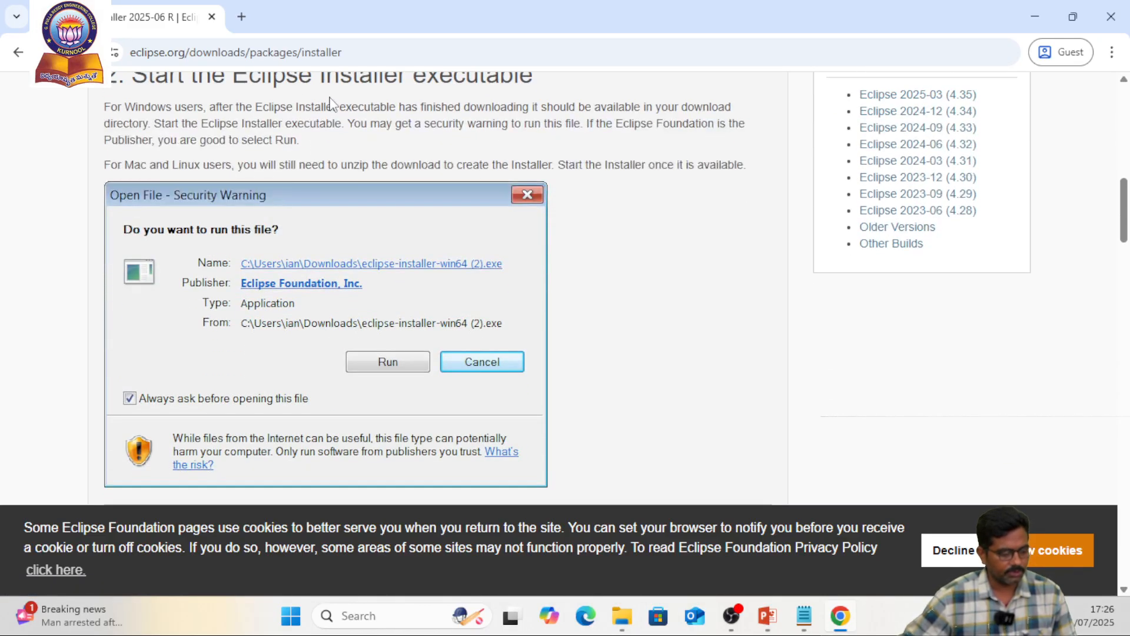
{"action": "scroll", "coordinate": [318, 147], "scroll_direction": "up", "scroll_amount": 1}
{"action": "scroll", "coordinate": [422, 225], "scroll_direction": "down", "scroll_amount": 2}
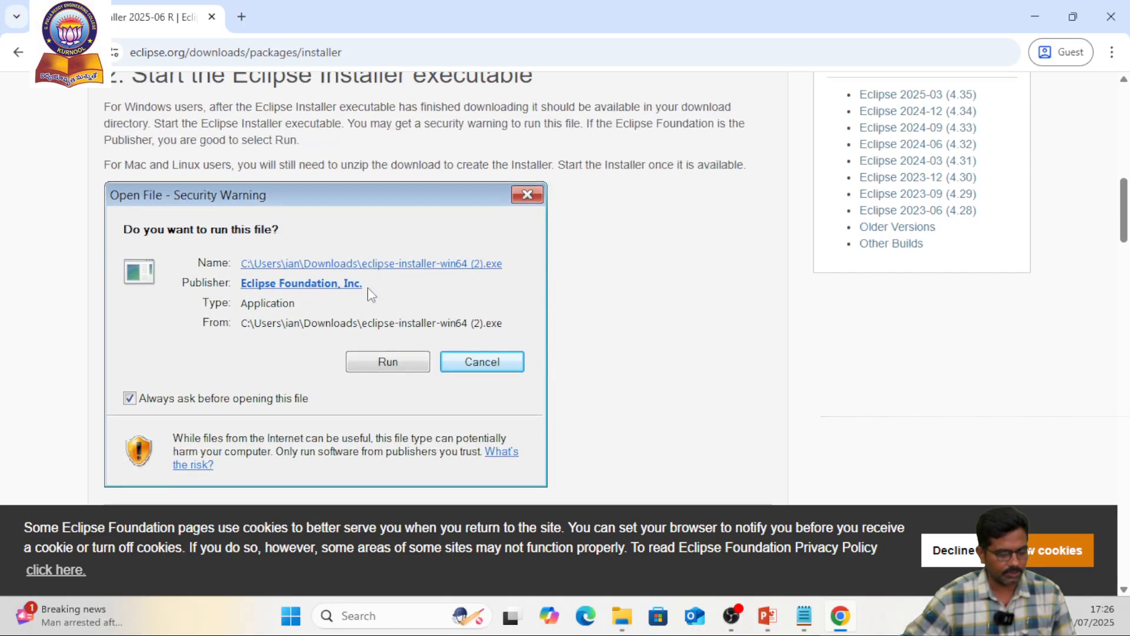
{"action": "scroll", "coordinate": [389, 318], "scroll_direction": "down", "scroll_amount": 3}
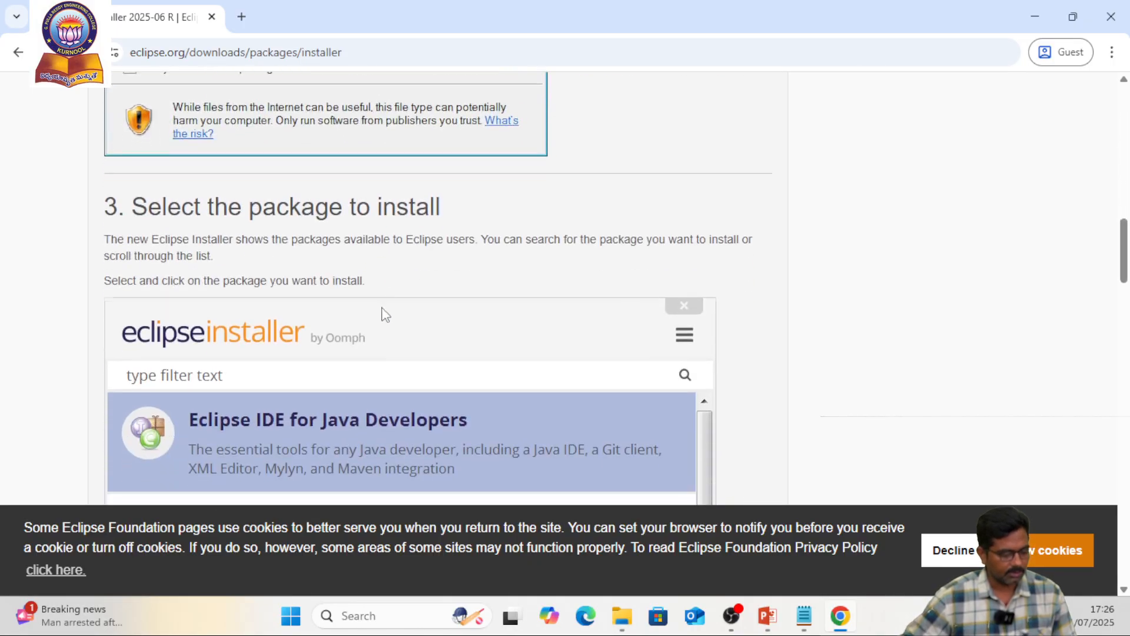
{"action": "scroll", "coordinate": [260, 270], "scroll_direction": "down", "scroll_amount": 1}
{"action": "scroll", "coordinate": [378, 220], "scroll_direction": "down", "scroll_amount": 2}
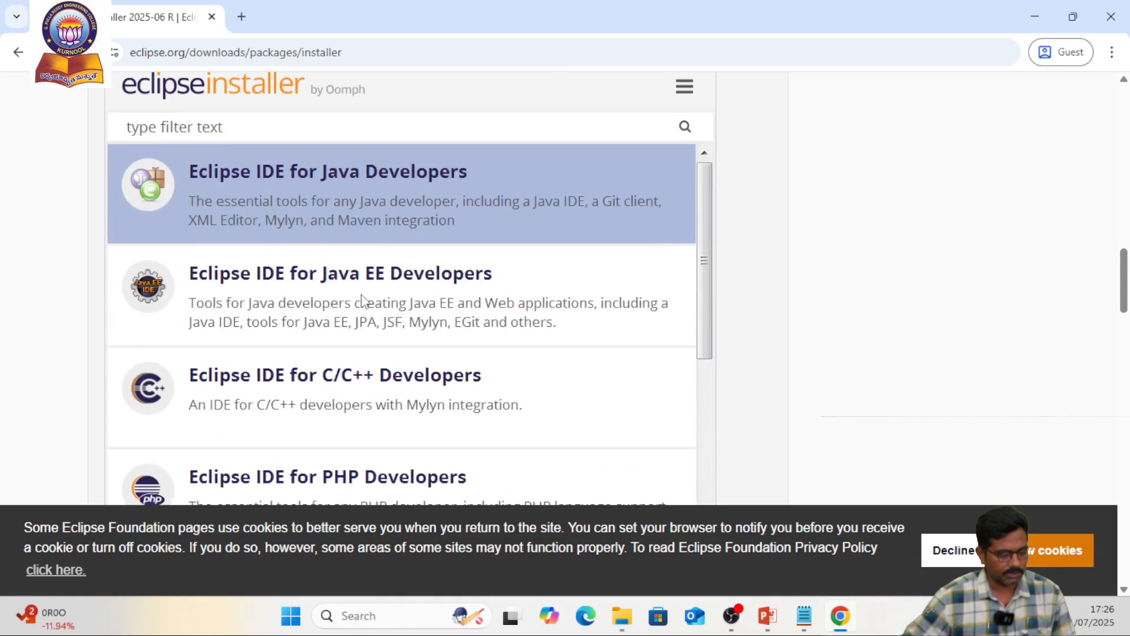
{"action": "scroll", "coordinate": [378, 268], "scroll_direction": "down", "scroll_amount": 1}
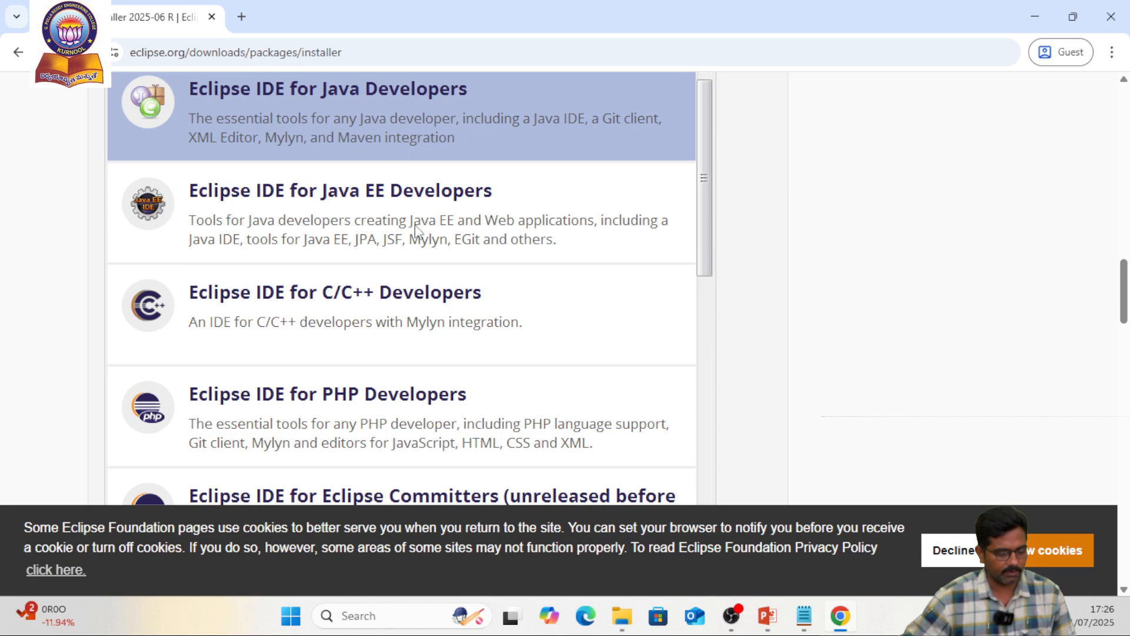
{"action": "scroll", "coordinate": [495, 310], "scroll_direction": "down", "scroll_amount": 2}
{"action": "scroll", "coordinate": [353, 282], "scroll_direction": "down", "scroll_amount": 1}
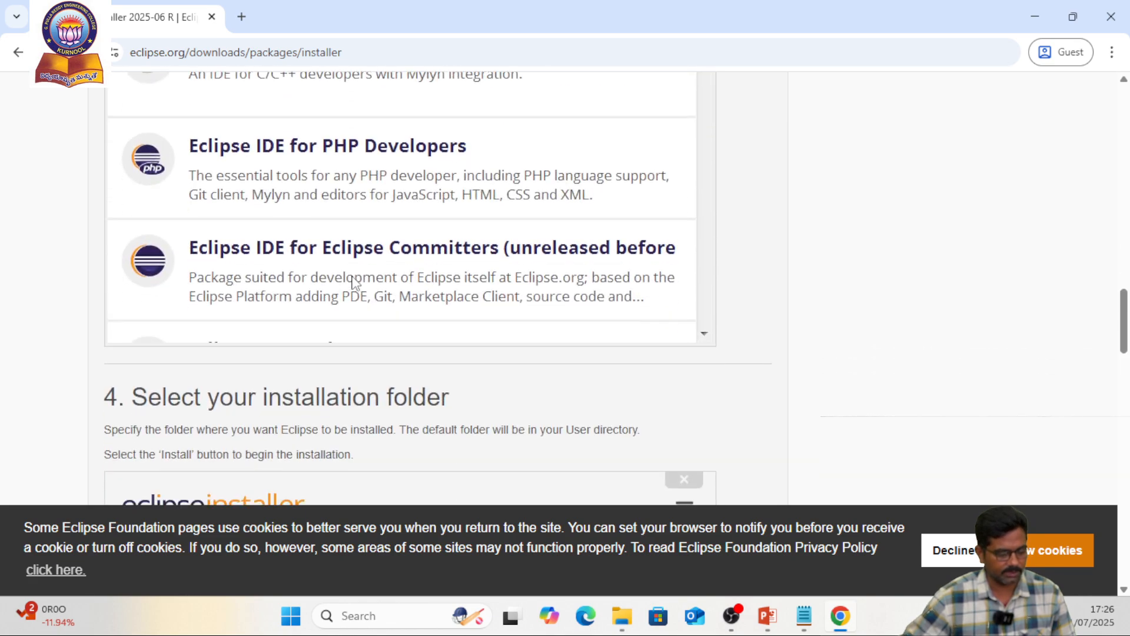
{"action": "scroll", "coordinate": [302, 333], "scroll_direction": "up", "scroll_amount": 4}
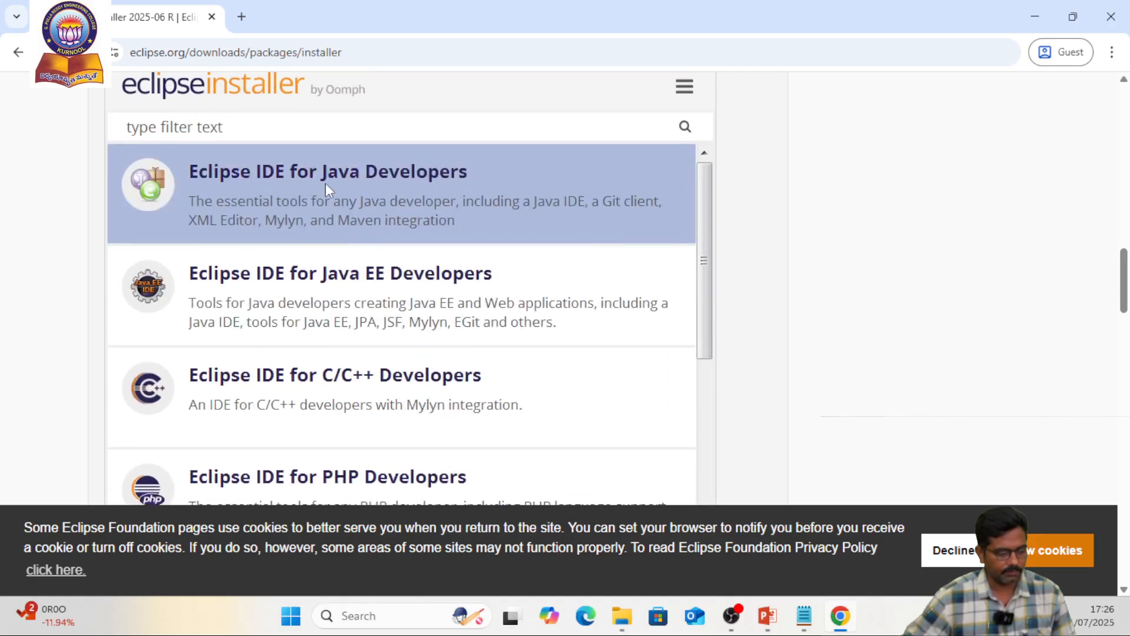
Examine the page's instructions for selecting the installation folder, installing and launching Eclipse
{"action": "scroll", "coordinate": [388, 328], "scroll_direction": "down", "scroll_amount": 7}
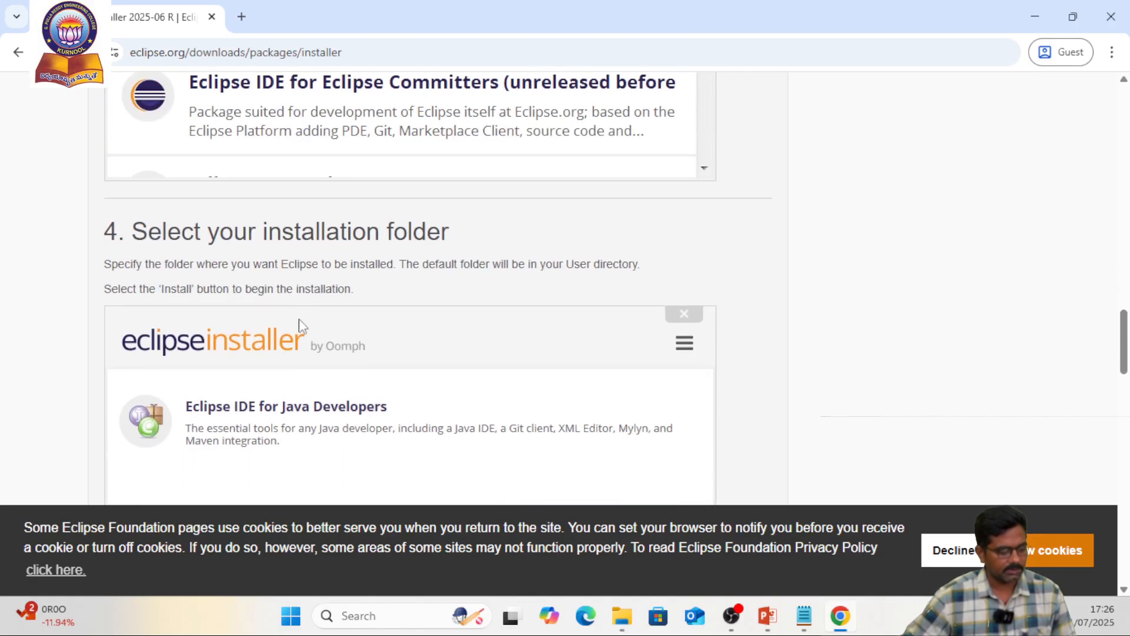
{"action": "scroll", "coordinate": [288, 220], "scroll_direction": "up", "scroll_amount": 1}
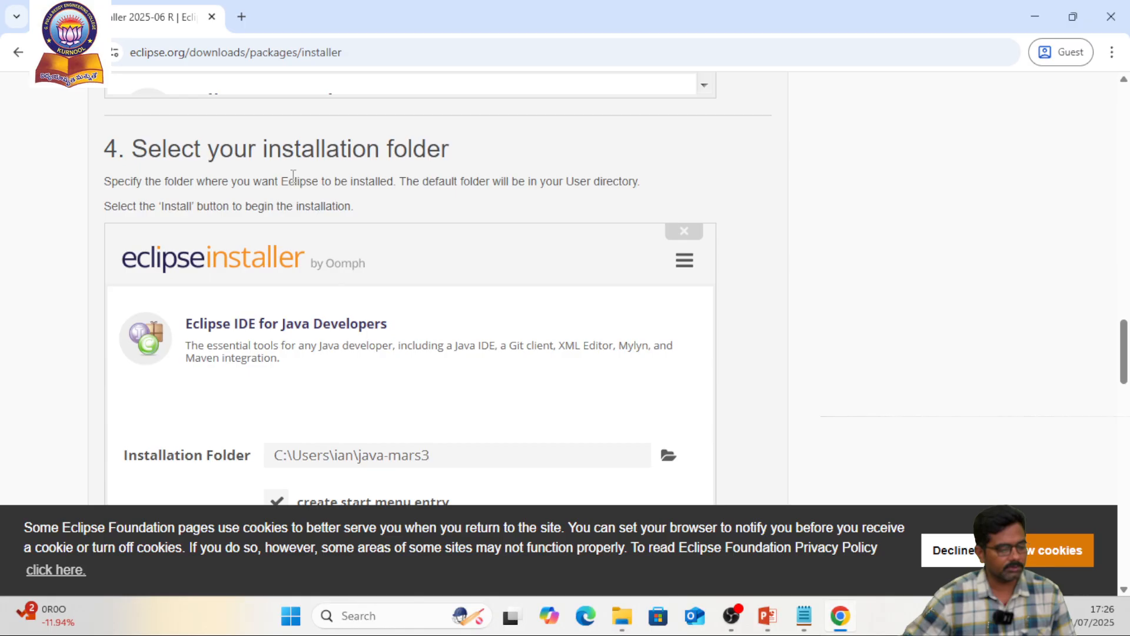
{"action": "scroll", "coordinate": [398, 245], "scroll_direction": "down", "scroll_amount": 4}
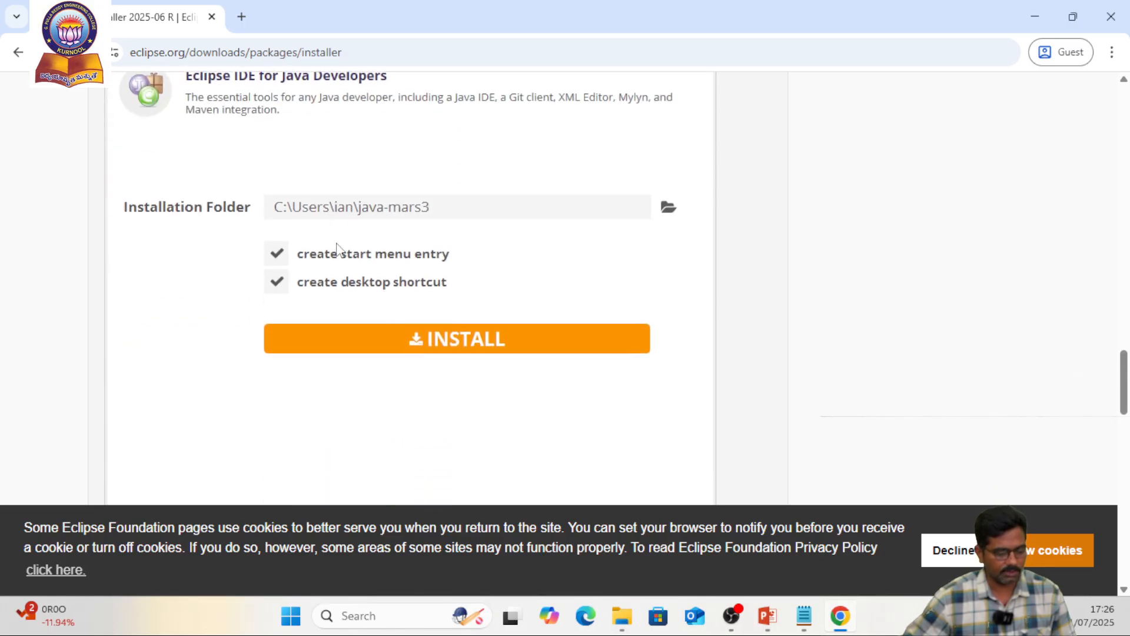
{"action": "scroll", "coordinate": [415, 247], "scroll_direction": "down", "scroll_amount": 1}
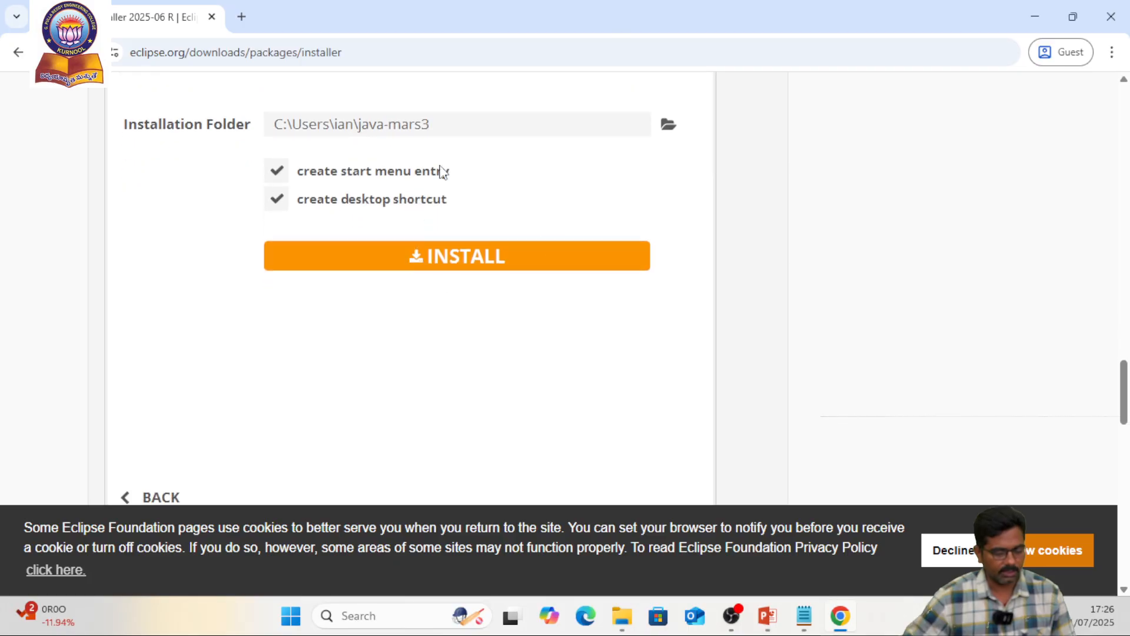
{"action": "scroll", "coordinate": [427, 183], "scroll_direction": "down", "scroll_amount": 10}
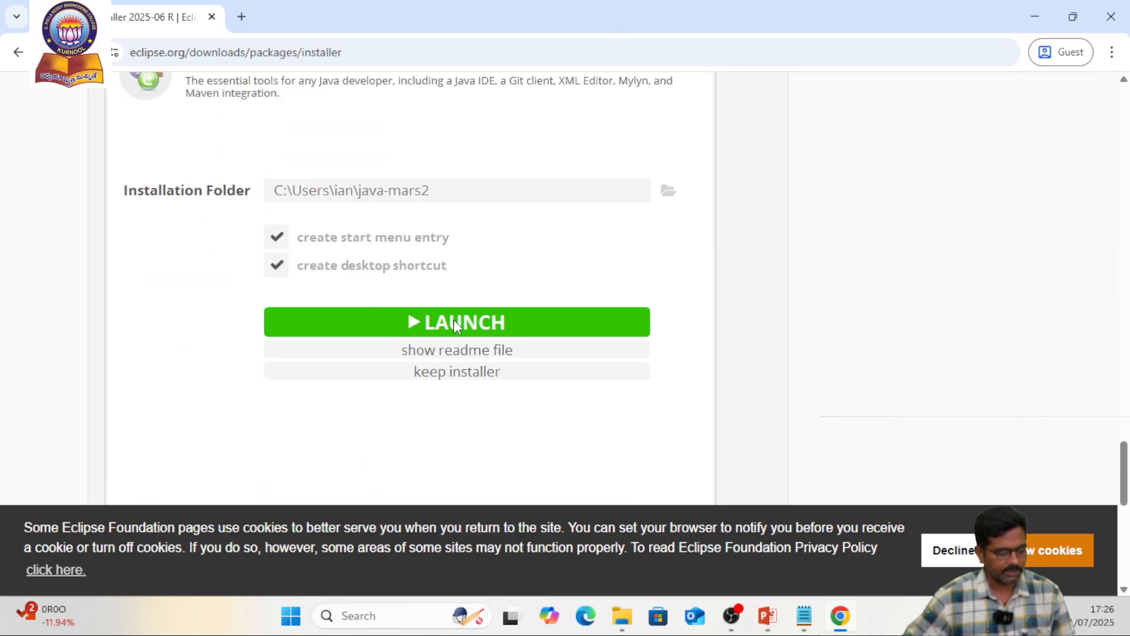
{"action": "scroll", "coordinate": [546, 392], "scroll_direction": "down", "scroll_amount": 3}
{"action": "scroll", "coordinate": [541, 406], "scroll_direction": "up", "scroll_amount": 12}
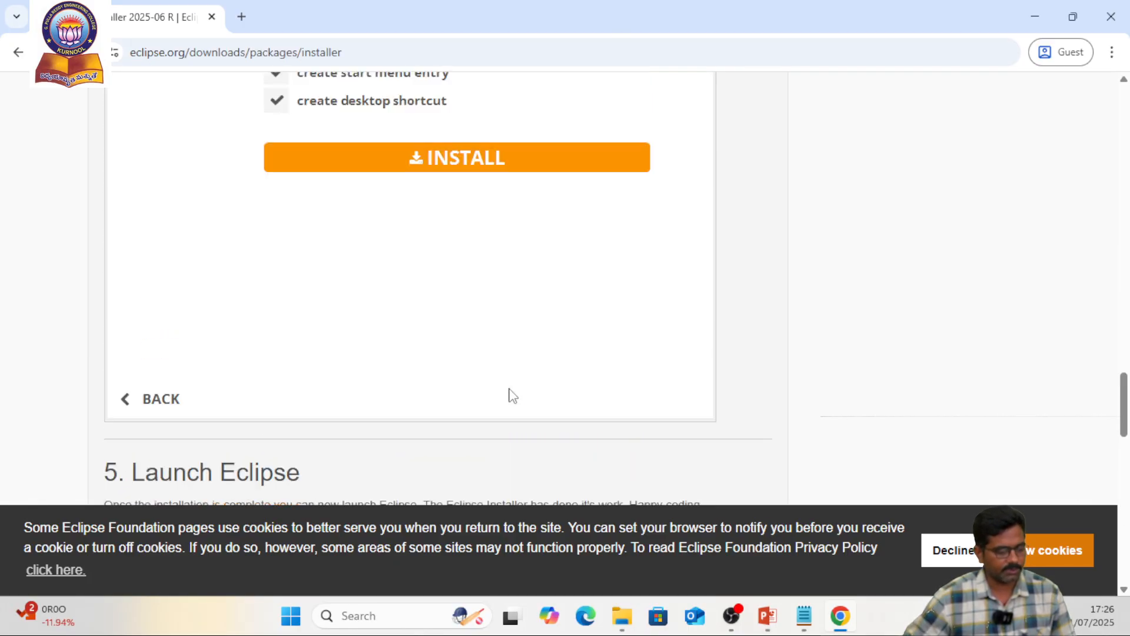
{"action": "scroll", "coordinate": [509, 389], "scroll_direction": "up", "scroll_amount": 15}
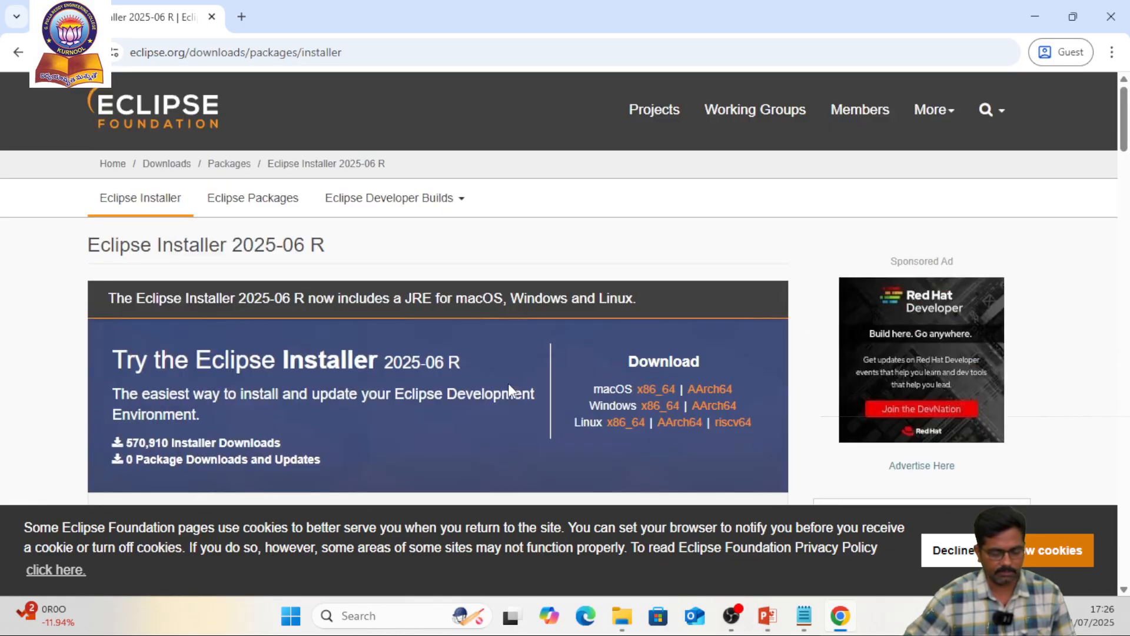
Review the Eclipse Installer download instructions and open the download page of the Windows x86_64 installer
{"action": "scroll", "coordinate": [403, 366], "scroll_direction": "down", "scroll_amount": 3}
{"action": "scroll", "coordinate": [353, 251], "scroll_direction": "down", "scroll_amount": 3}
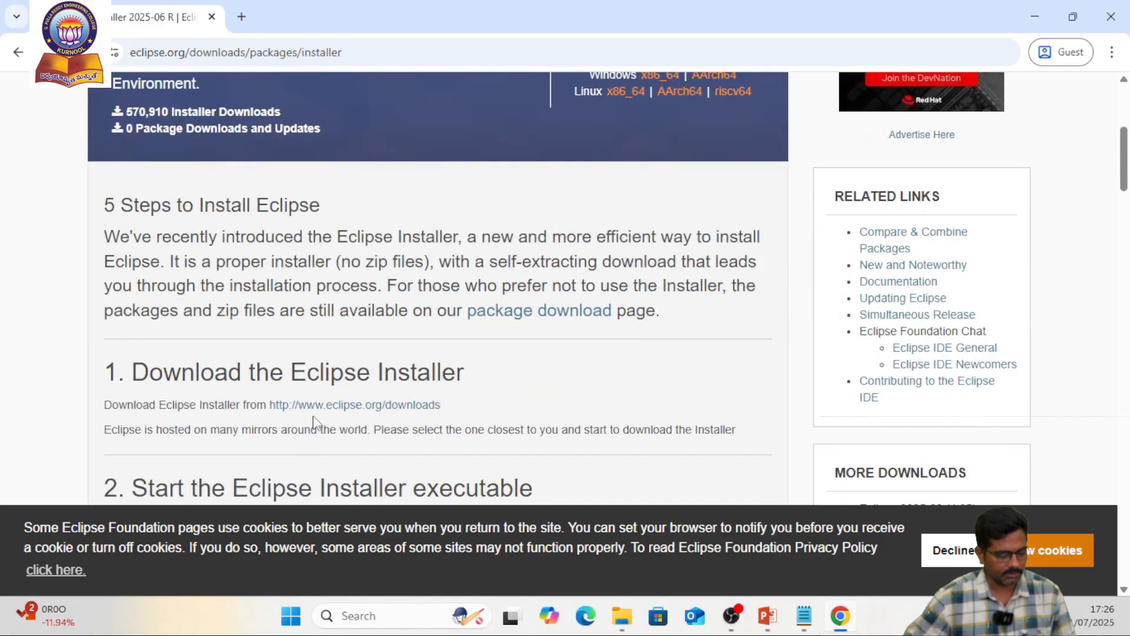
{"action": "scroll", "coordinate": [296, 433], "scroll_direction": "down", "scroll_amount": 1}
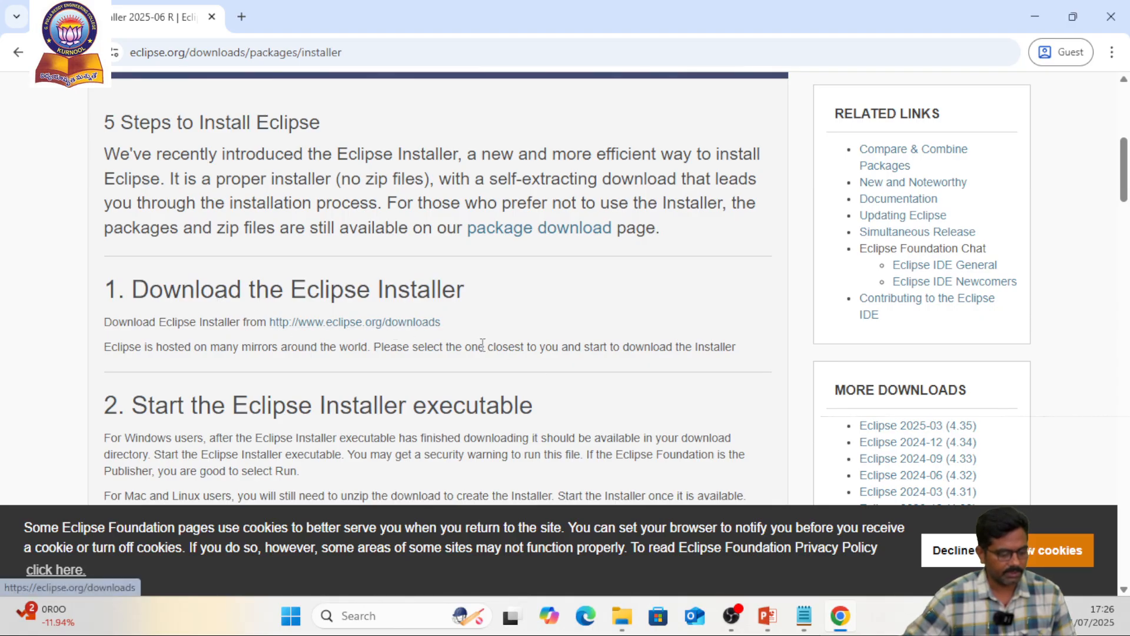
{"action": "scroll", "coordinate": [400, 325], "scroll_direction": "up", "scroll_amount": 4}
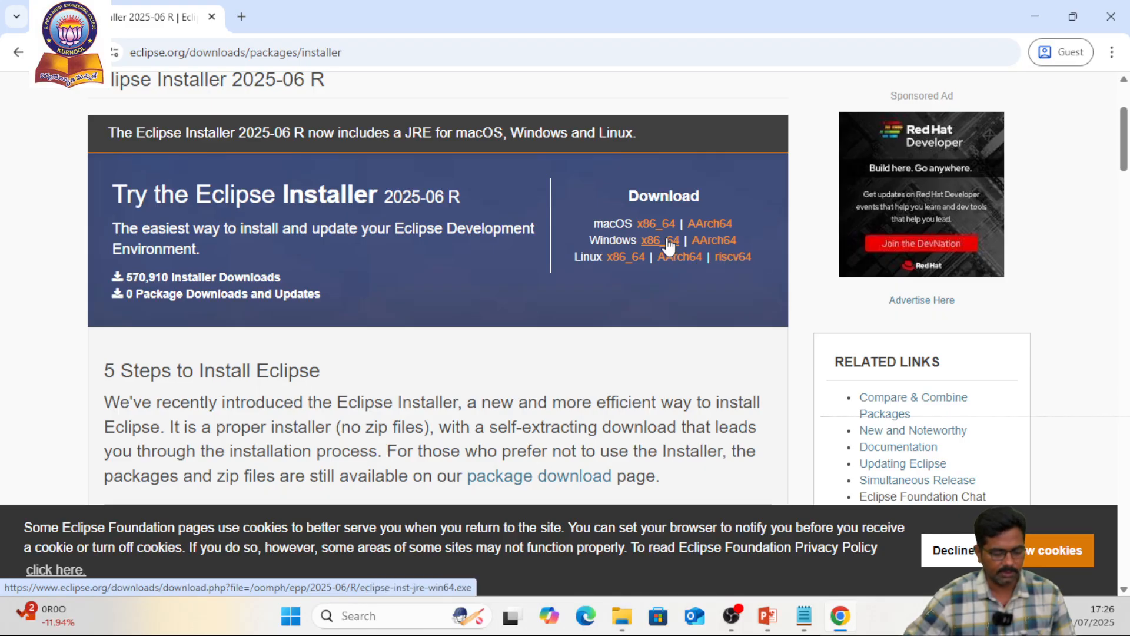
{"action": "left_click", "coordinate": [668, 243]}
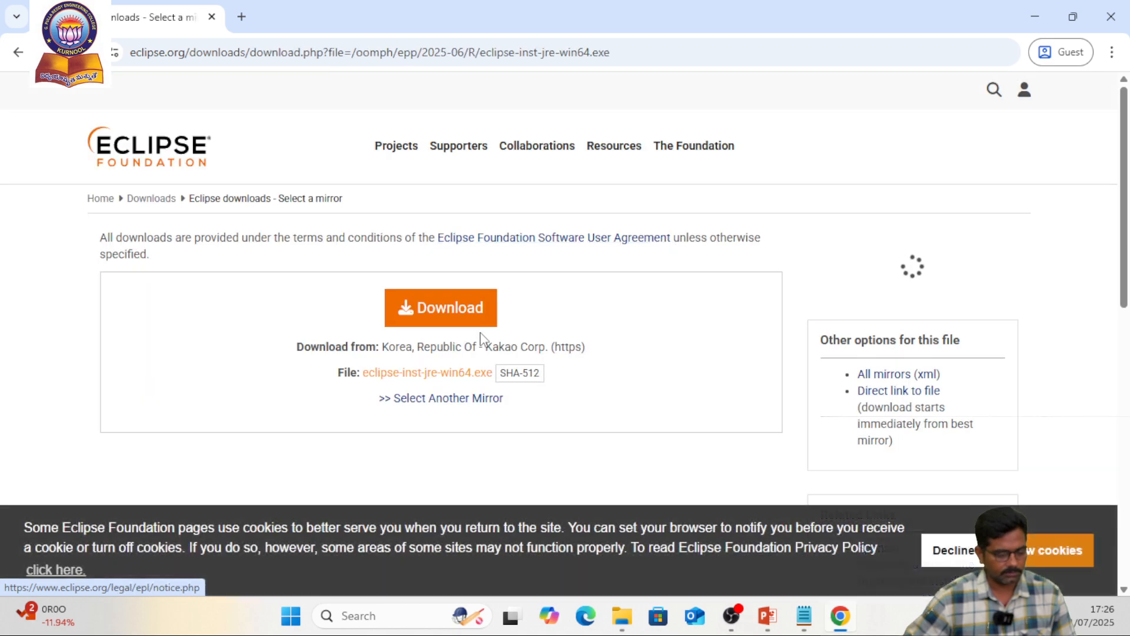
Copy the installer's file name eclipse-inst-jre-win64.exe from the download page
{"action": "scroll", "coordinate": [471, 342], "scroll_direction": "down", "scroll_amount": 1}
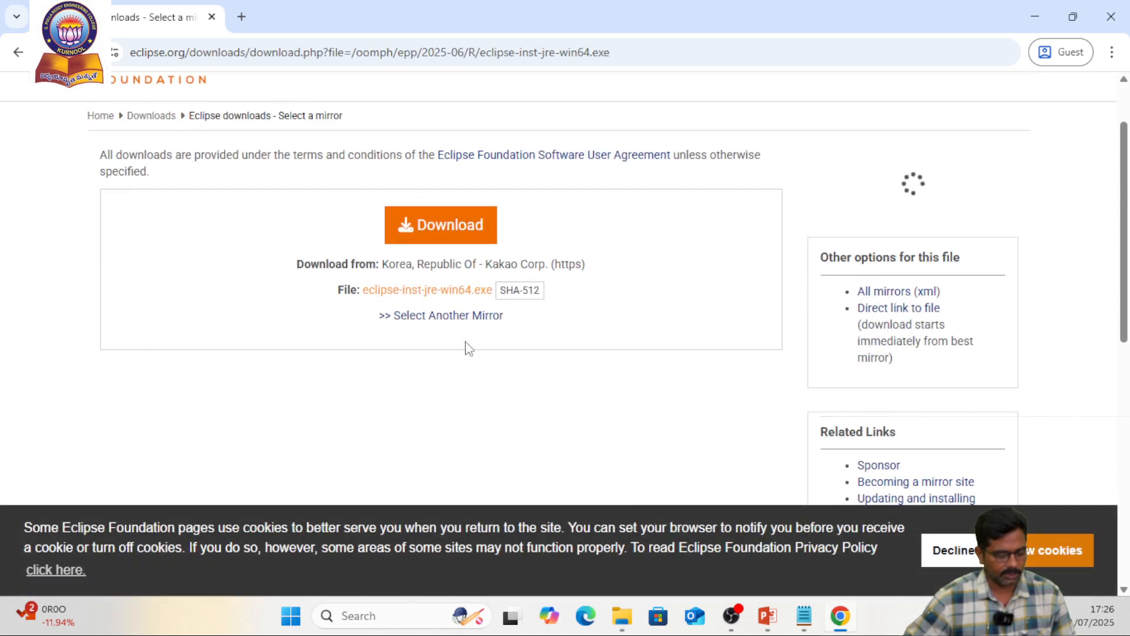
{"action": "left_click", "coordinate": [435, 294]}
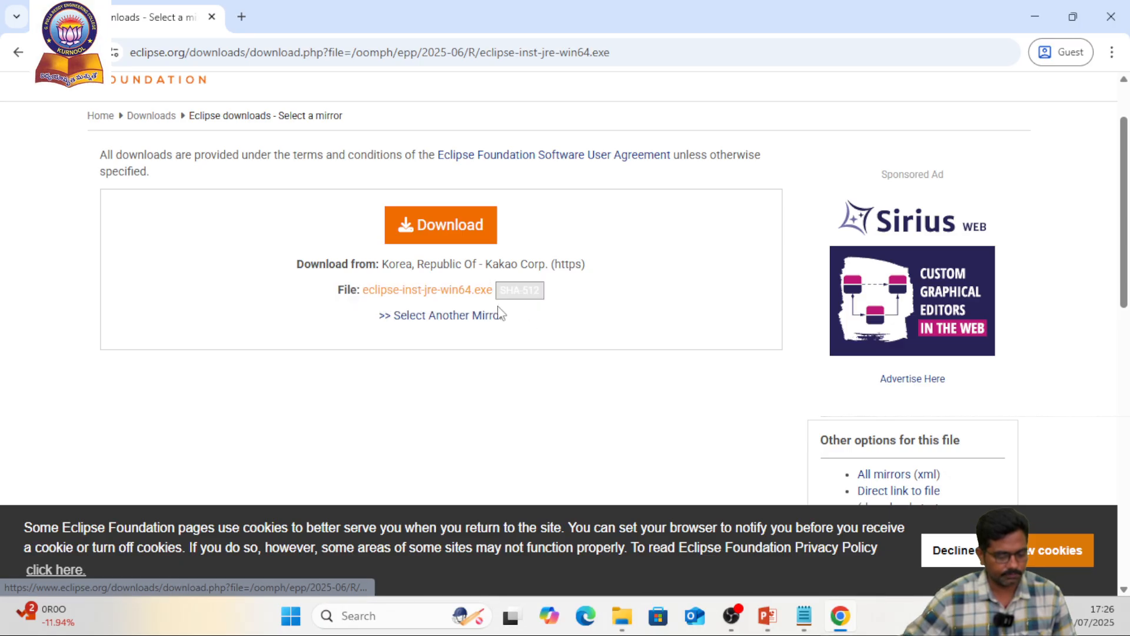
{"action": "left_click_drag", "start_coordinate": [493, 290], "coordinate": [356, 295]}
{"action": "key", "text": "ctrl+c"}
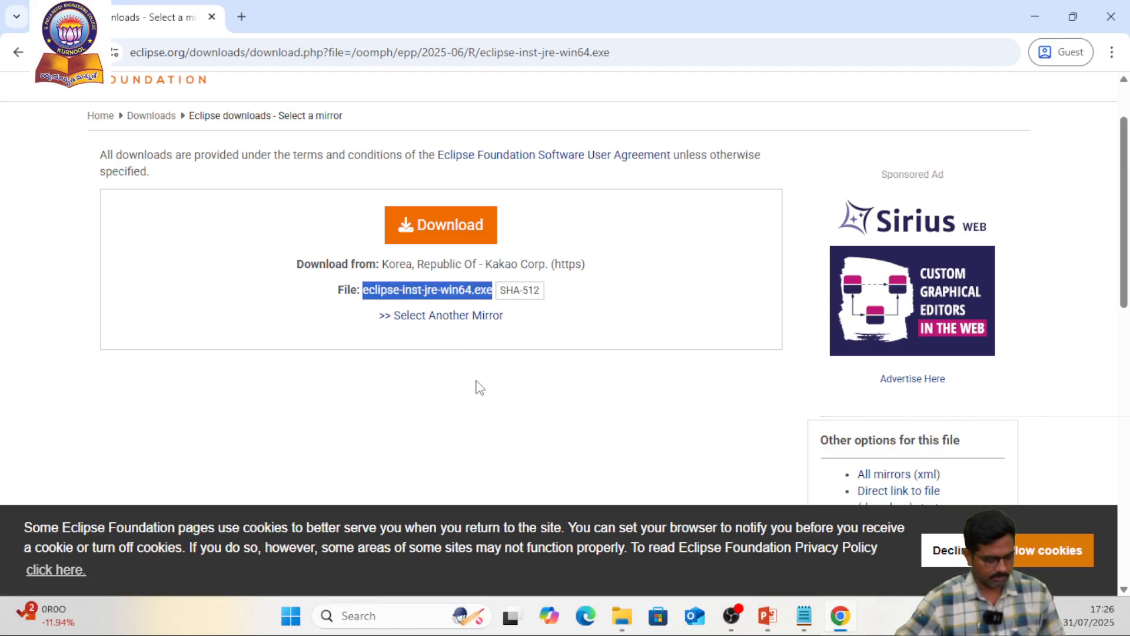
Download eclipse-inst-jre-win64.exe into the Downloads folder and check its download progress
{"action": "left_click", "coordinate": [444, 293]}
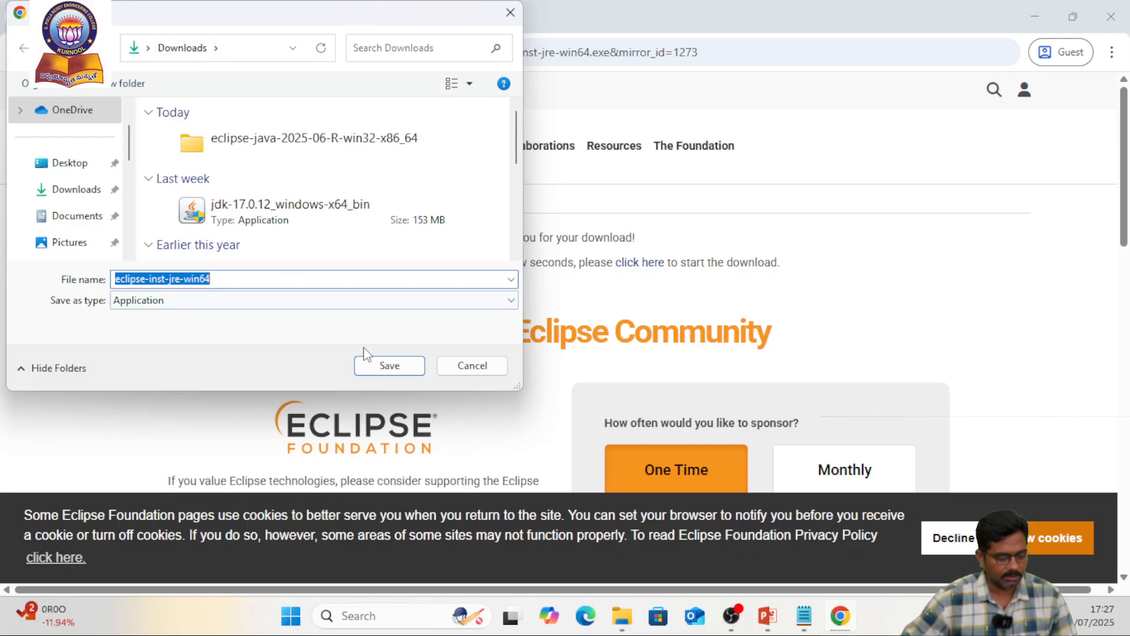
{"action": "left_click", "coordinate": [388, 370]}
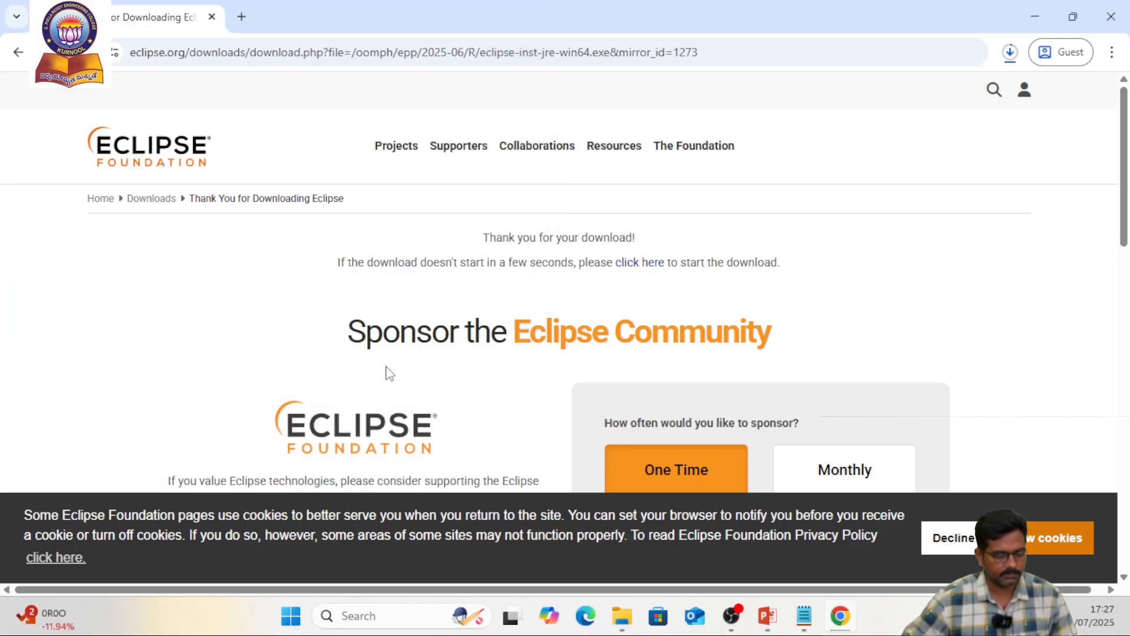
{"action": "left_click", "coordinate": [1009, 58]}
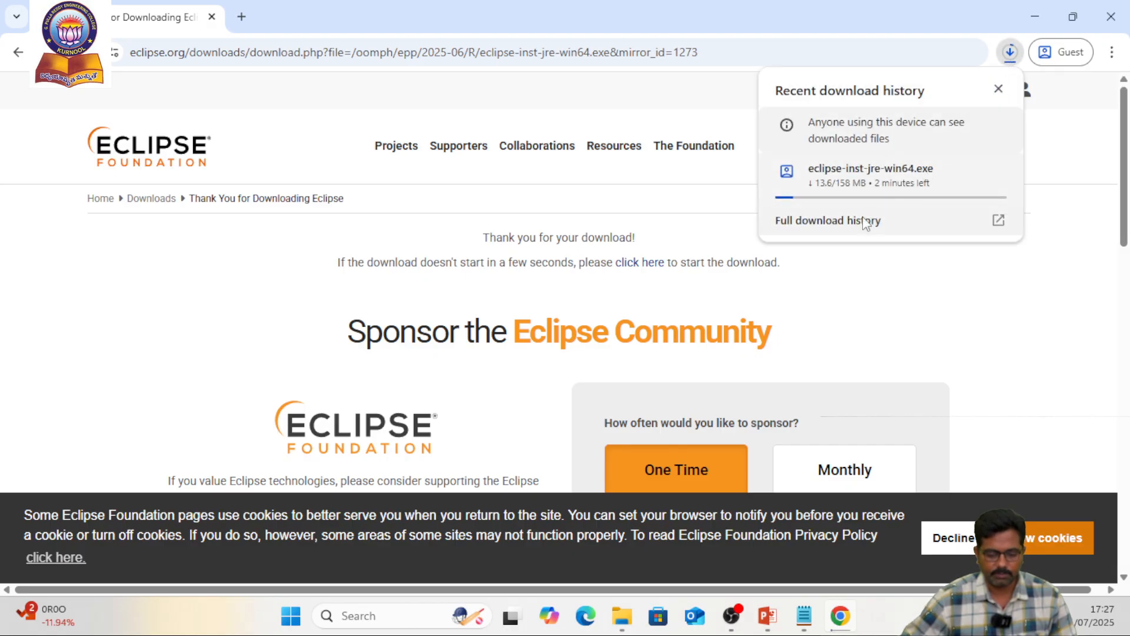
{"action": "left_click", "coordinate": [887, 299]}
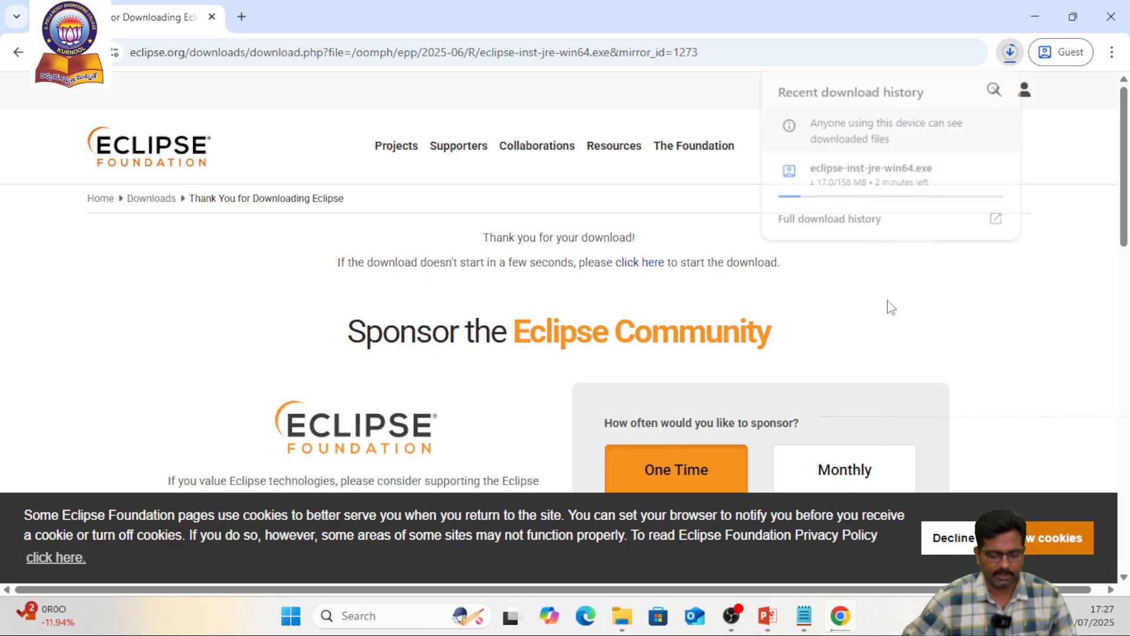
Switch to Notepad, add "Download the following .exe file" as note 3, and paste the copied installer file name on the line beneath
{"action": "mouse_move", "coordinate": [807, 623]}
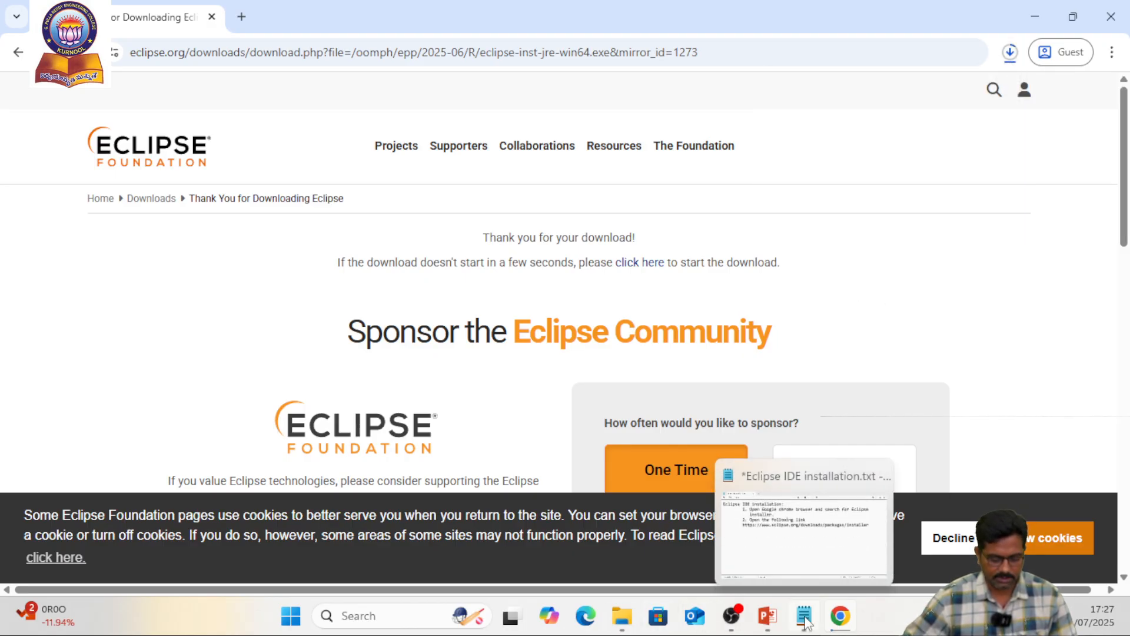
{"action": "left_click", "coordinate": [807, 560]}
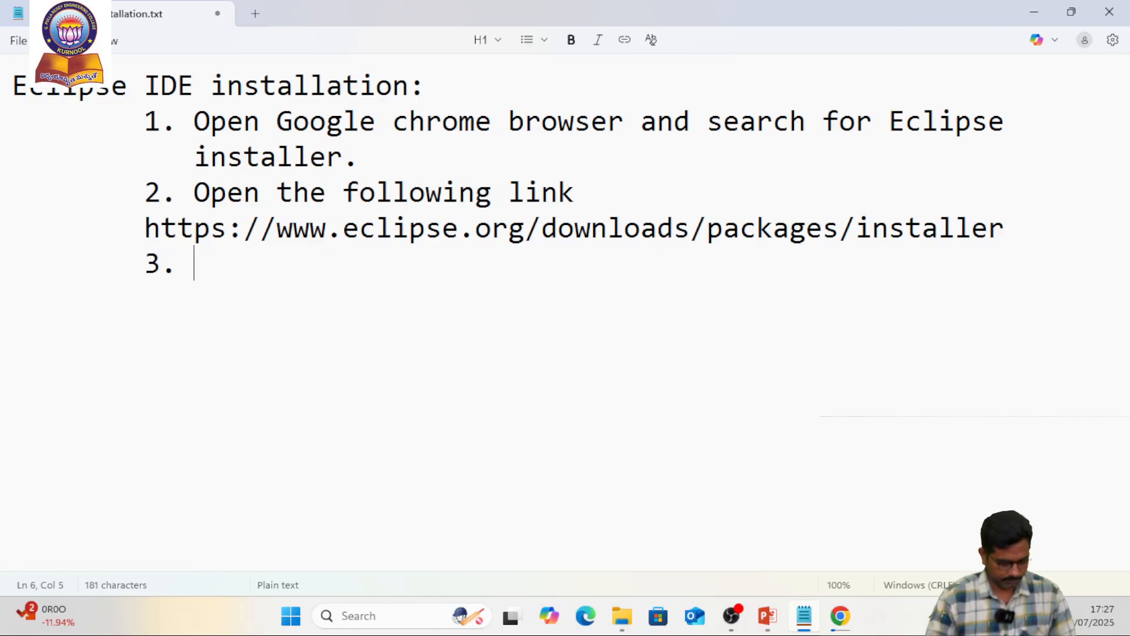
{"action": "type", "text": "Dow"}
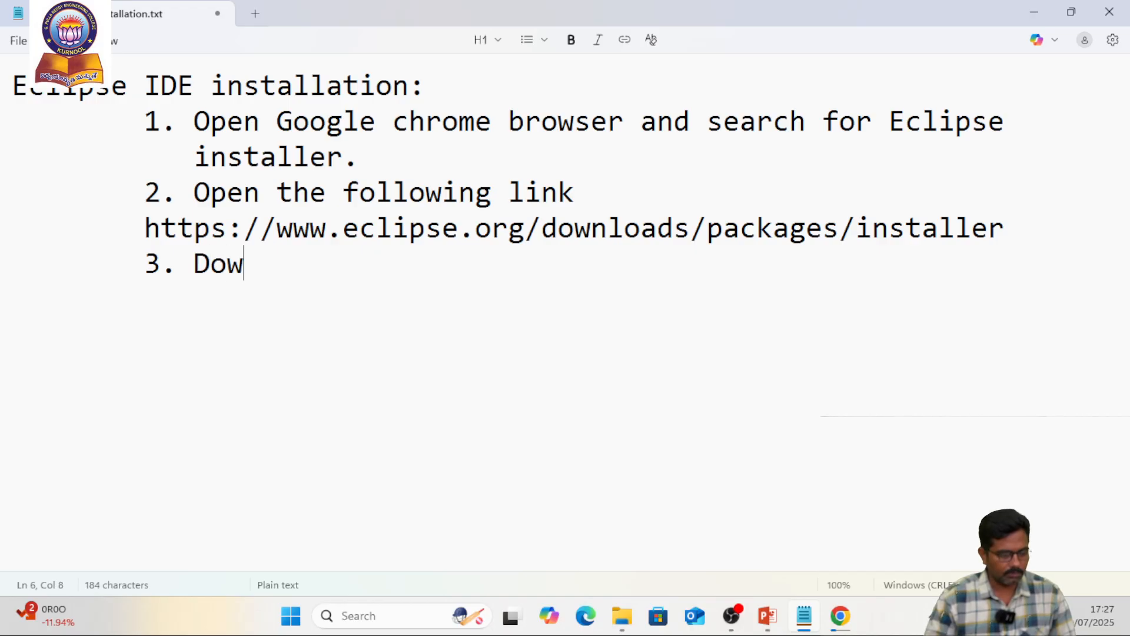
{"action": "type", "text": "nloa"}
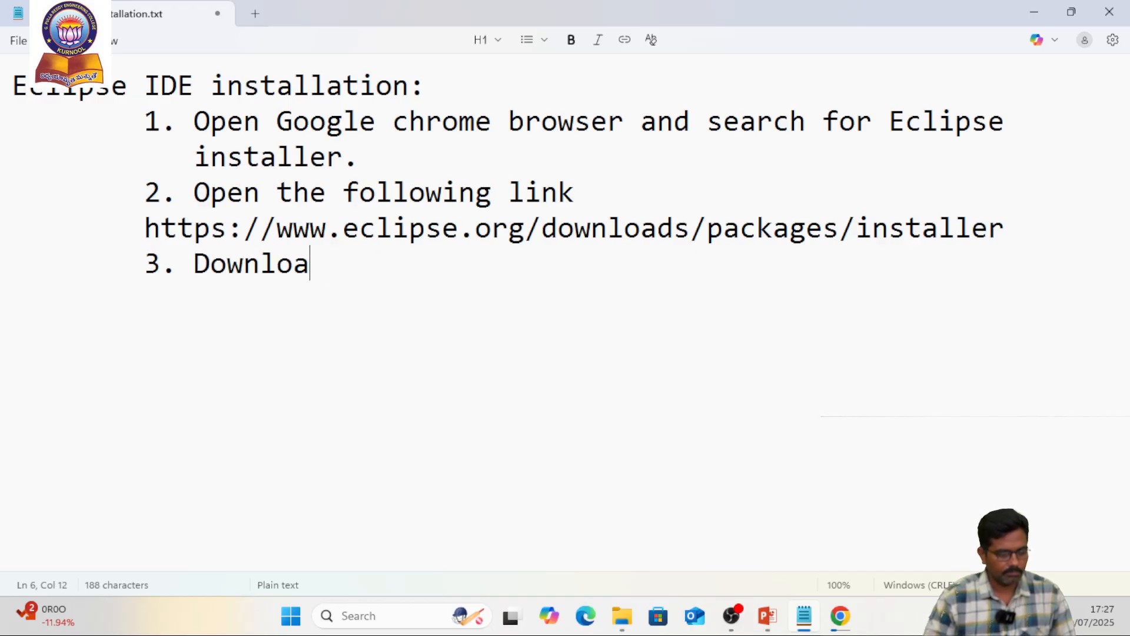
{"action": "type", "text": "d the following"}
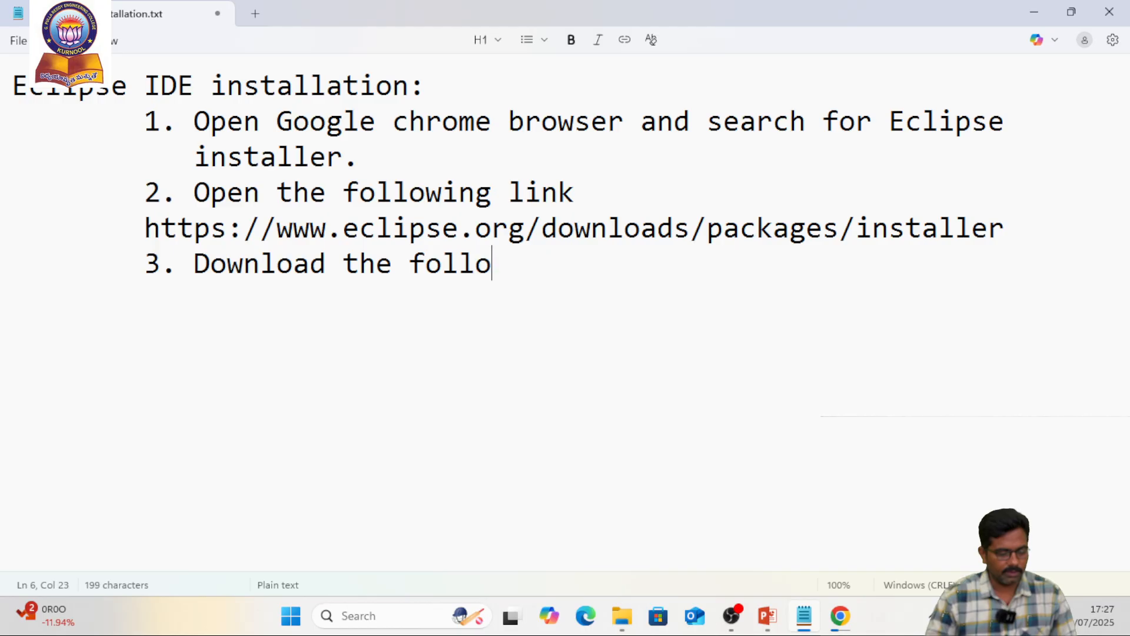
{"action": "type", "text": "c"}
{"action": "key", "text": "BackSpace"}
{"action": "type", "text": "xe file"}
{"action": "key", "text": "Return"}
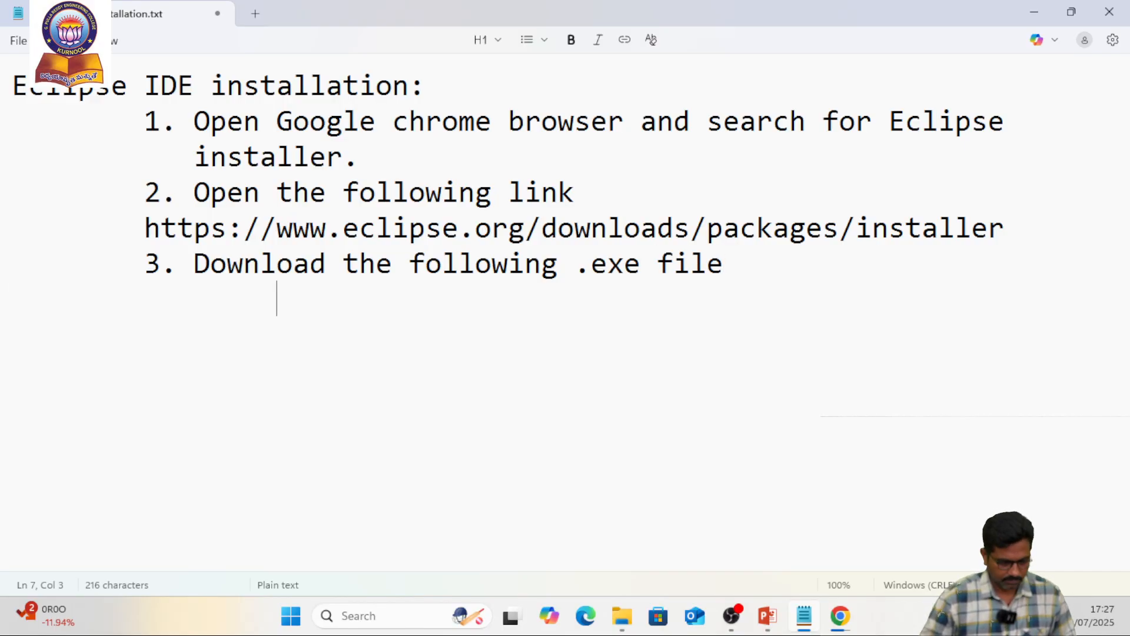
{"action": "key", "text": "ctrl+v"}
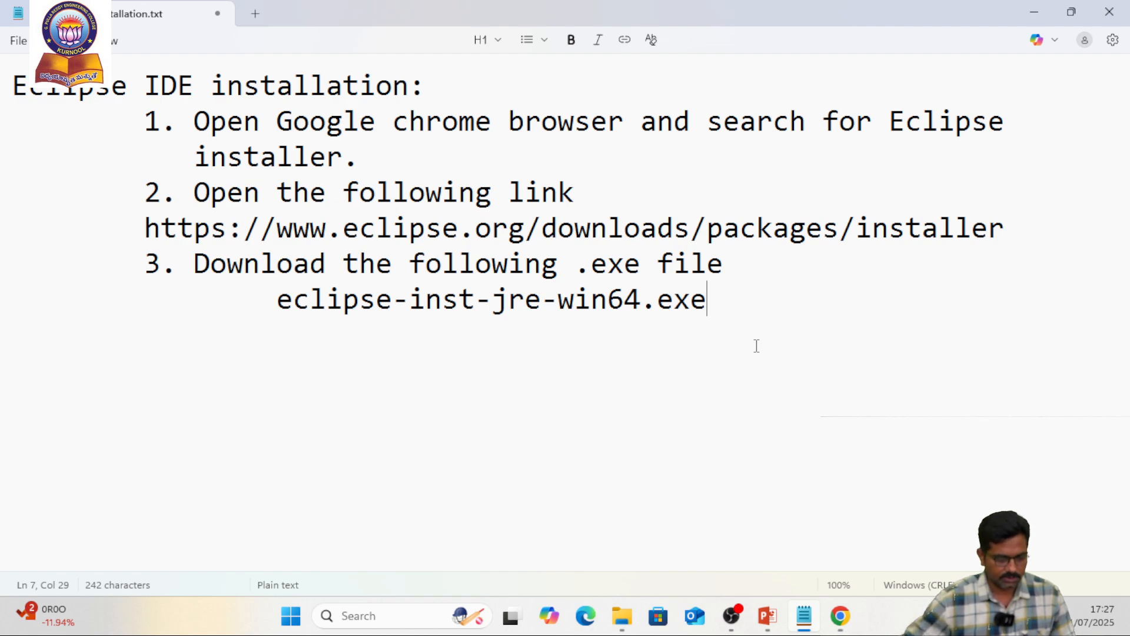
Append "(Downloads folder)" to the end of the note 3 line
{"action": "left_click", "coordinate": [767, 249]}
{"action": "type", "text": "(d"}
{"action": "key", "text": "BackSpace"}
{"action": "type", "text": "Down"}
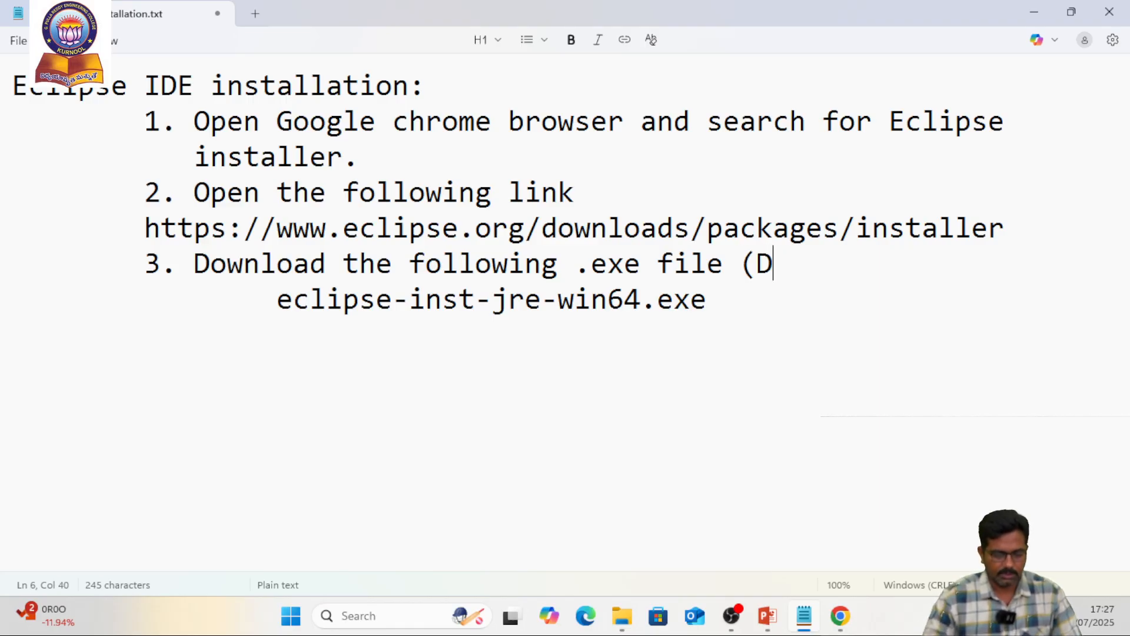
{"action": "type", "text": "load"}
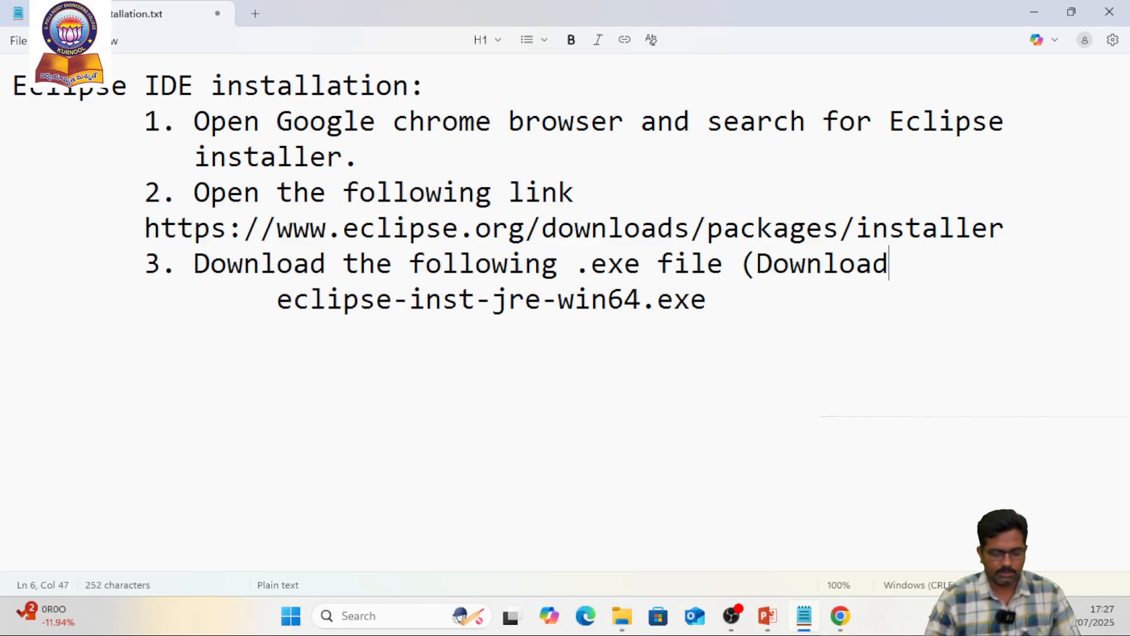
{"action": "type", "text": "s folder)"}
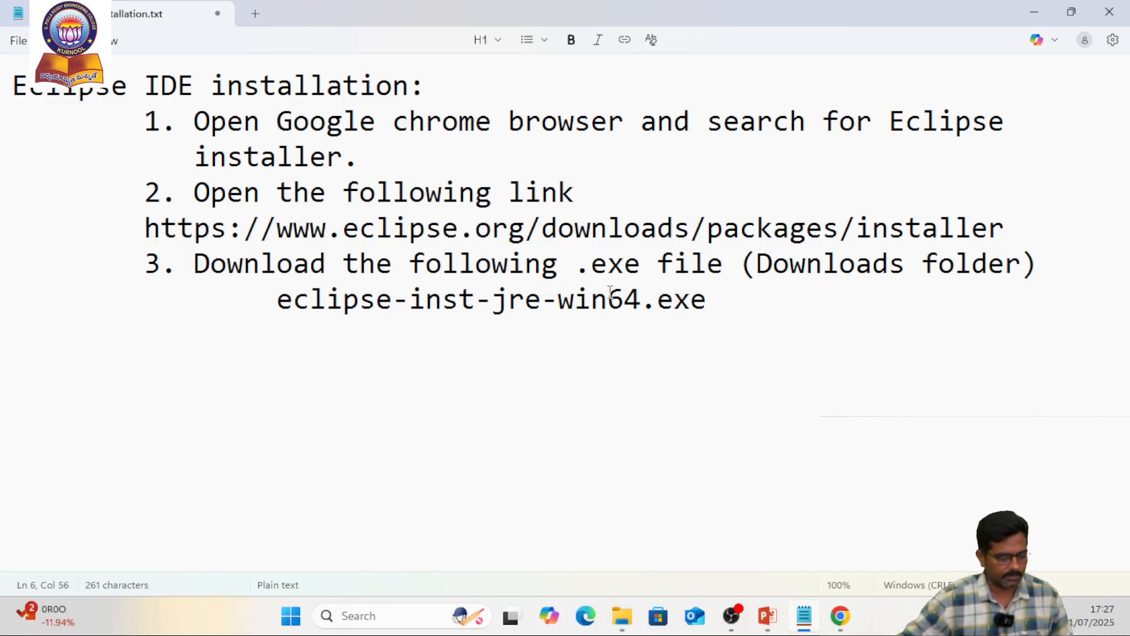
Check the installer's download in Chrome and locate eclipse-inst-jre-win64 in the Downloads folder in File Explorer
{"action": "key", "text": "alt+Tab"}
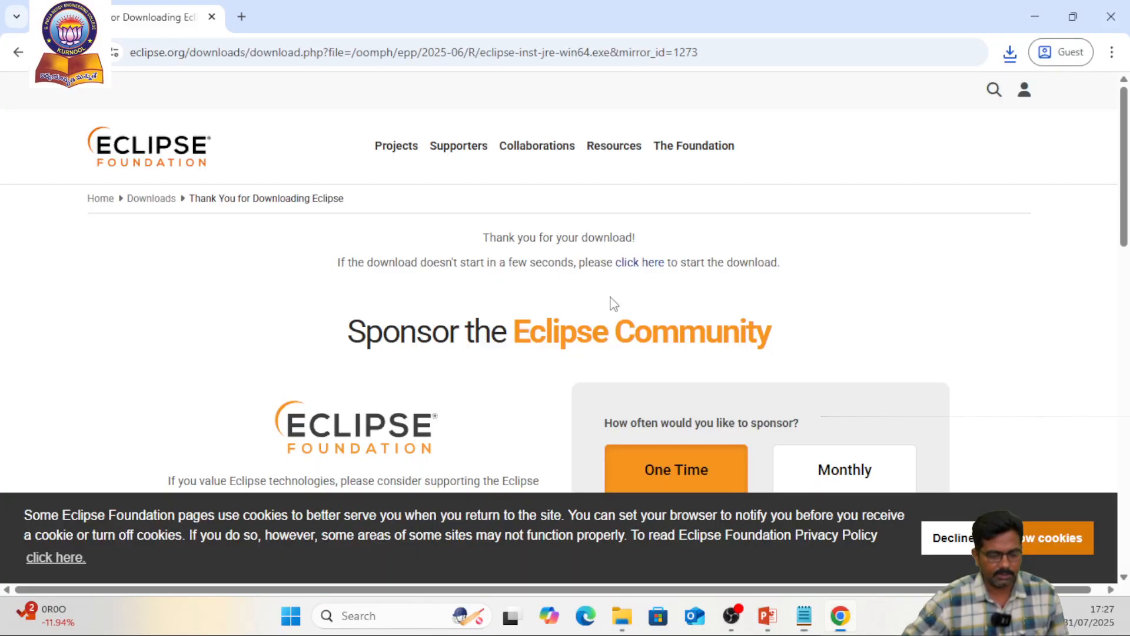
{"action": "left_click", "coordinate": [1009, 52]}
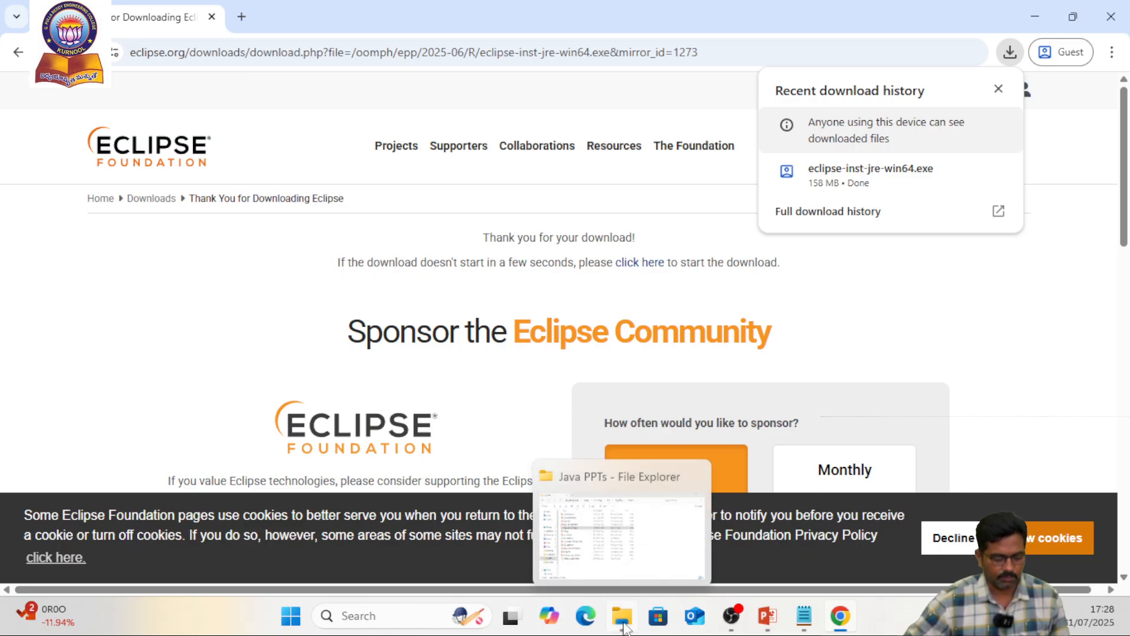
{"action": "left_click", "coordinate": [660, 559]}
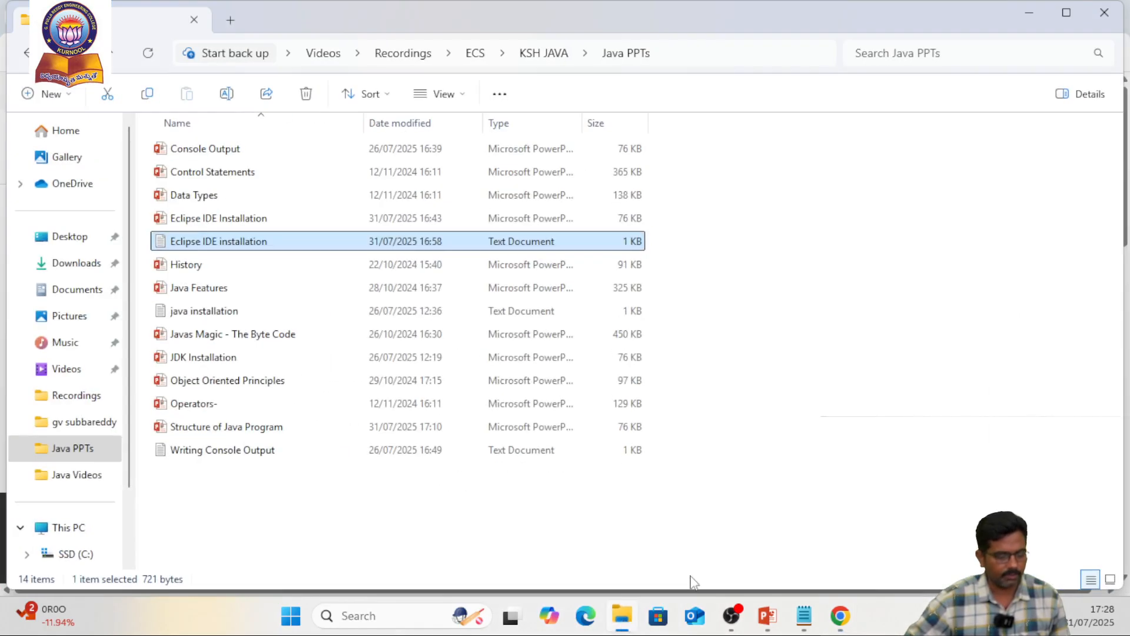
{"action": "left_click", "coordinate": [75, 265]}
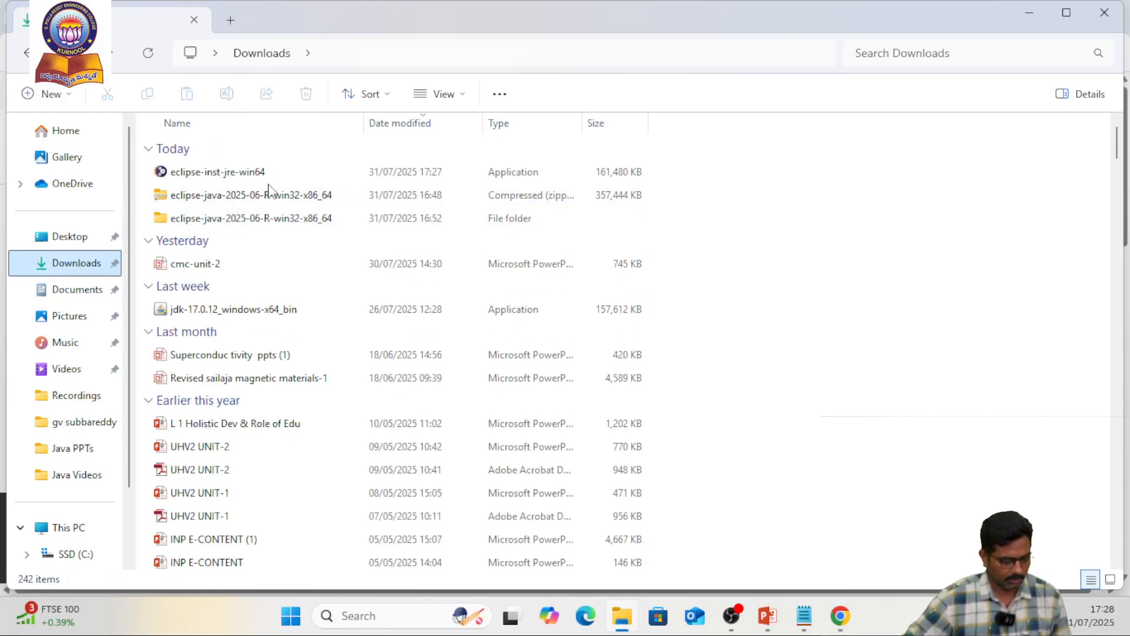
{"action": "left_click", "coordinate": [238, 175]}
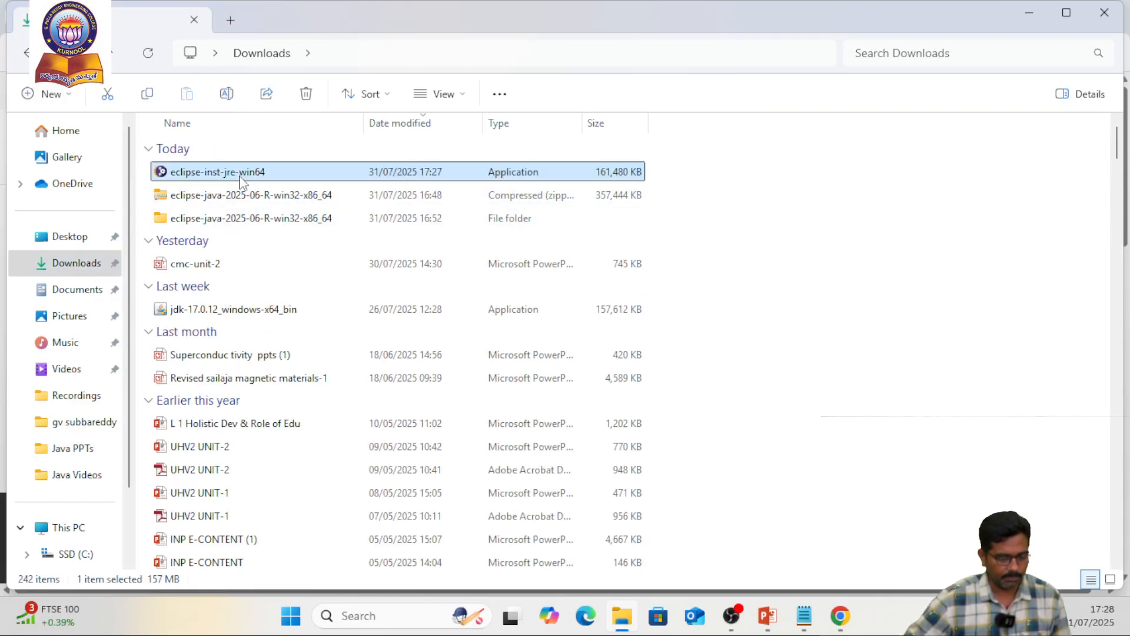
Permanently delete the eclipse-java-2025-06-R-win32-x86_64 zip file and the folder of the same name from Downloads
{"action": "left_click", "coordinate": [232, 195]}
{"action": "left_click", "coordinate": [233, 219], "text": "shift"}
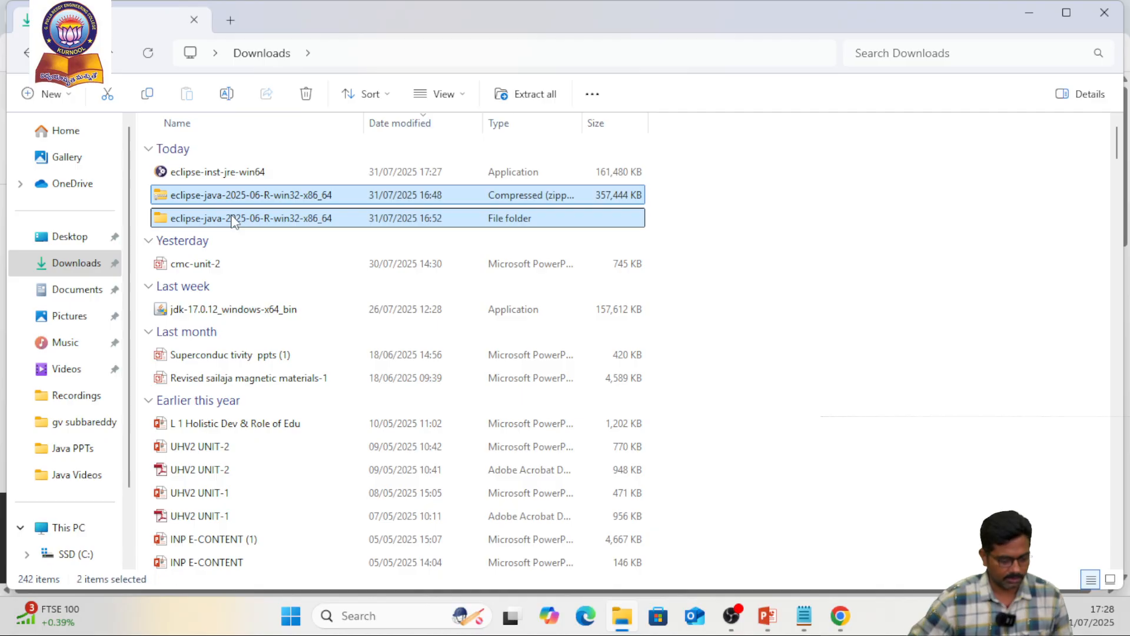
{"action": "key", "text": "shift+Delete"}
{"action": "key", "text": "Return"}
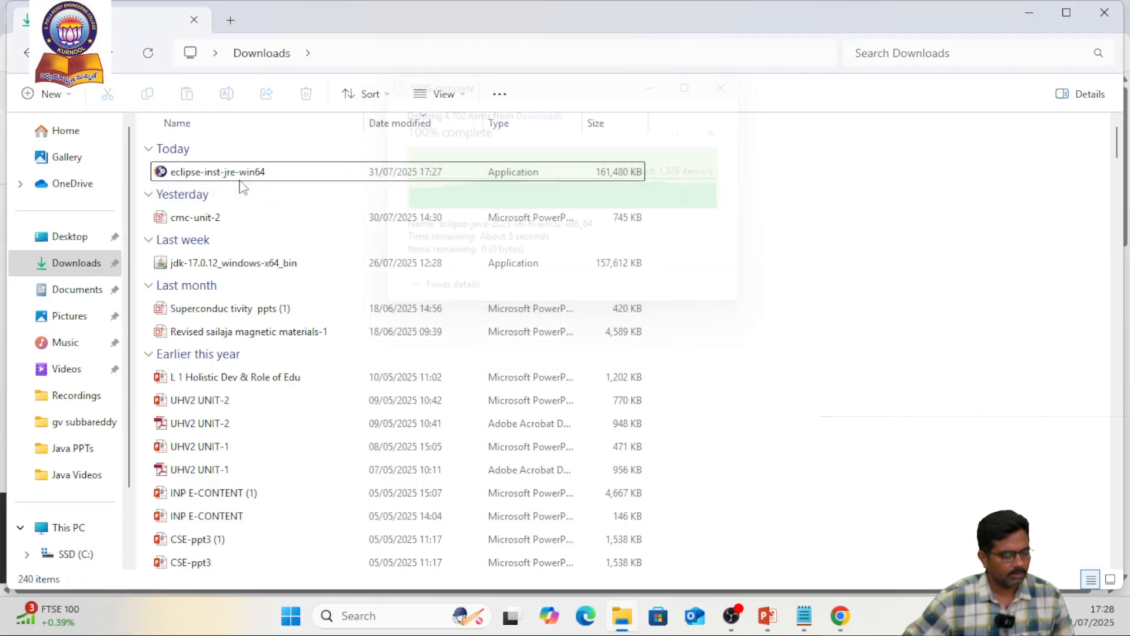
Run eclipse-inst-jre-win64 from the Downloads folder and choose Eclipse IDE for Java Developers in the Eclipse Installer
{"action": "left_click", "coordinate": [256, 175]}
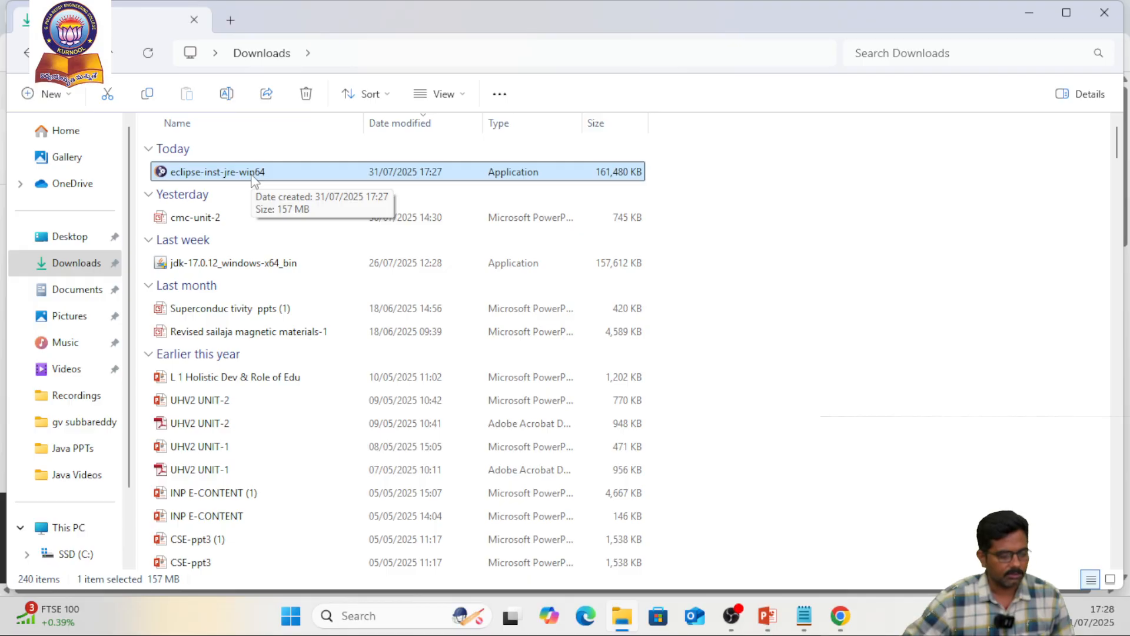
{"action": "double_click", "coordinate": [254, 174]}
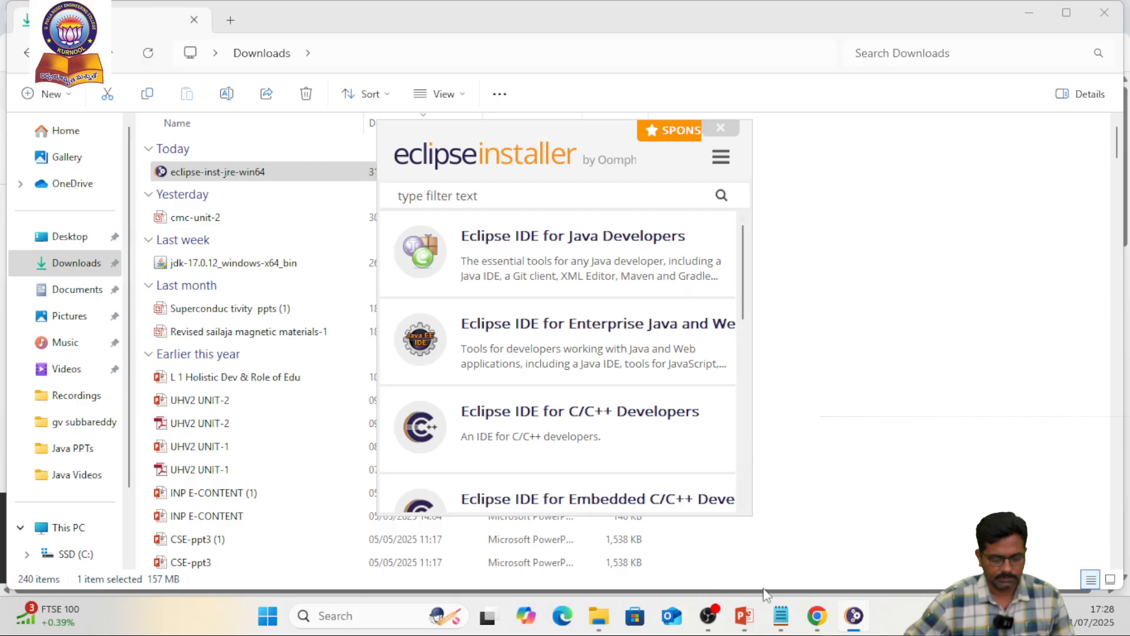
{"action": "left_click", "coordinate": [558, 257]}
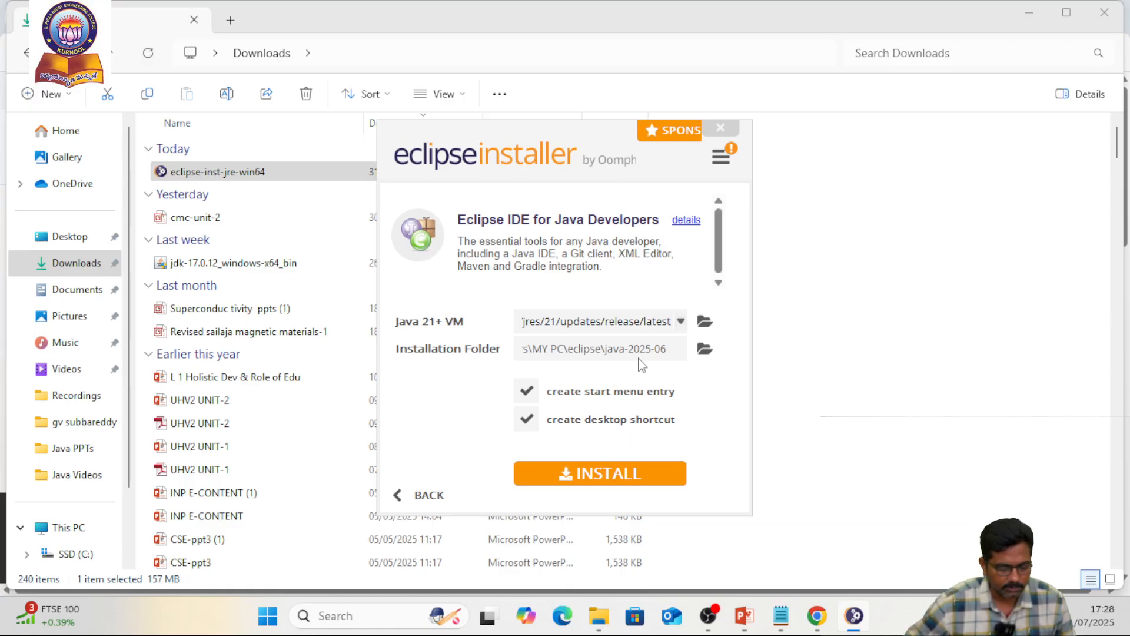
View the installation folder choices without changing the default, and start the installation with the start menu entry and desktop shortcut options enabled
{"action": "left_click", "coordinate": [705, 350]}
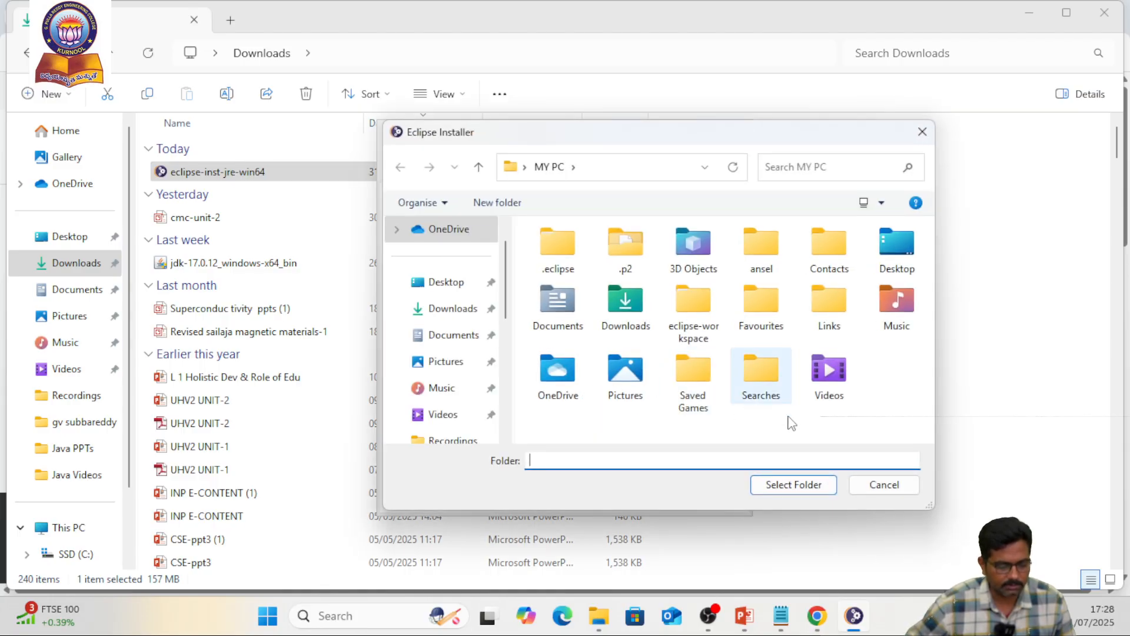
{"action": "left_click", "coordinate": [913, 488]}
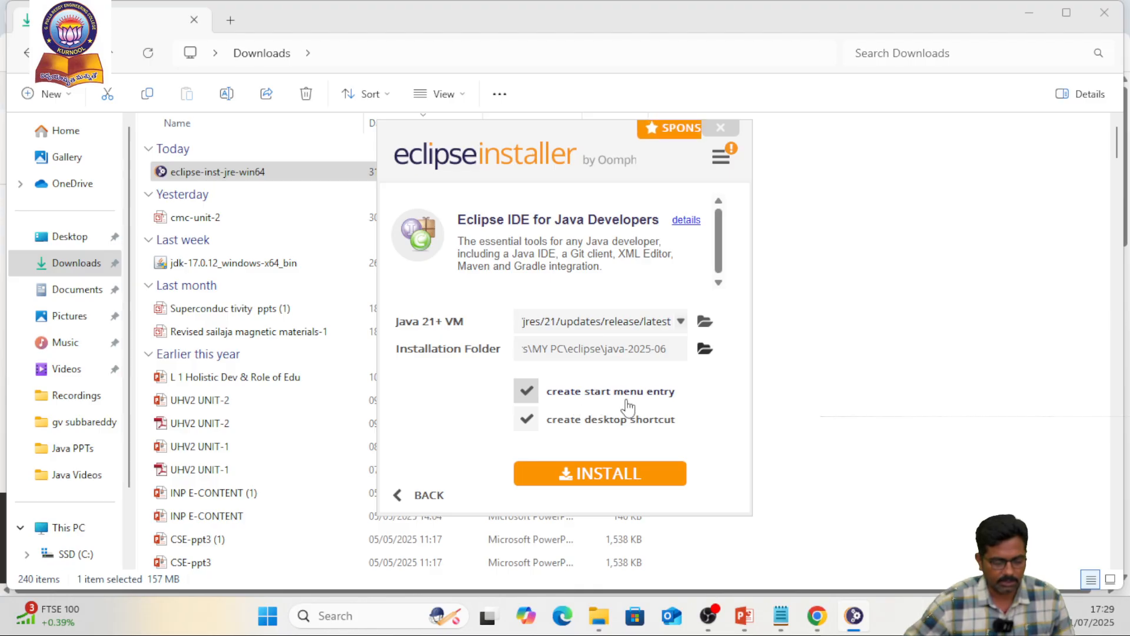
{"action": "left_click", "coordinate": [609, 480]}
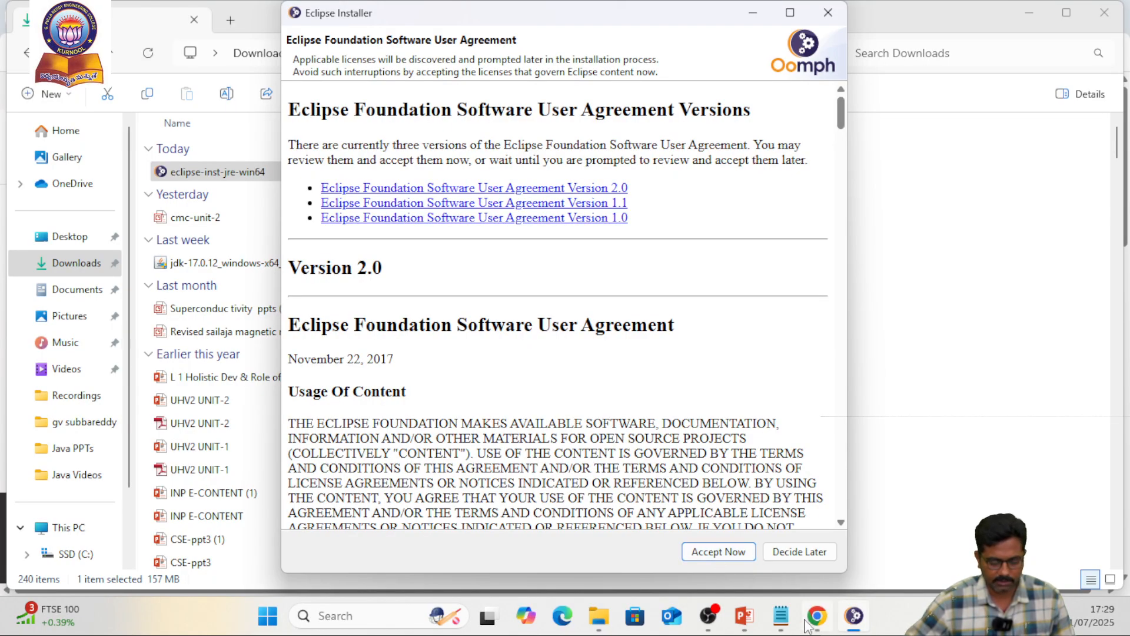
Switch to Notepad and add note 4 reading "To double click eclipse-inst-jre-win64.exe and", pasting in the copied file name
{"action": "left_click", "coordinate": [781, 616]}
{"action": "left_click", "coordinate": [753, 309]}
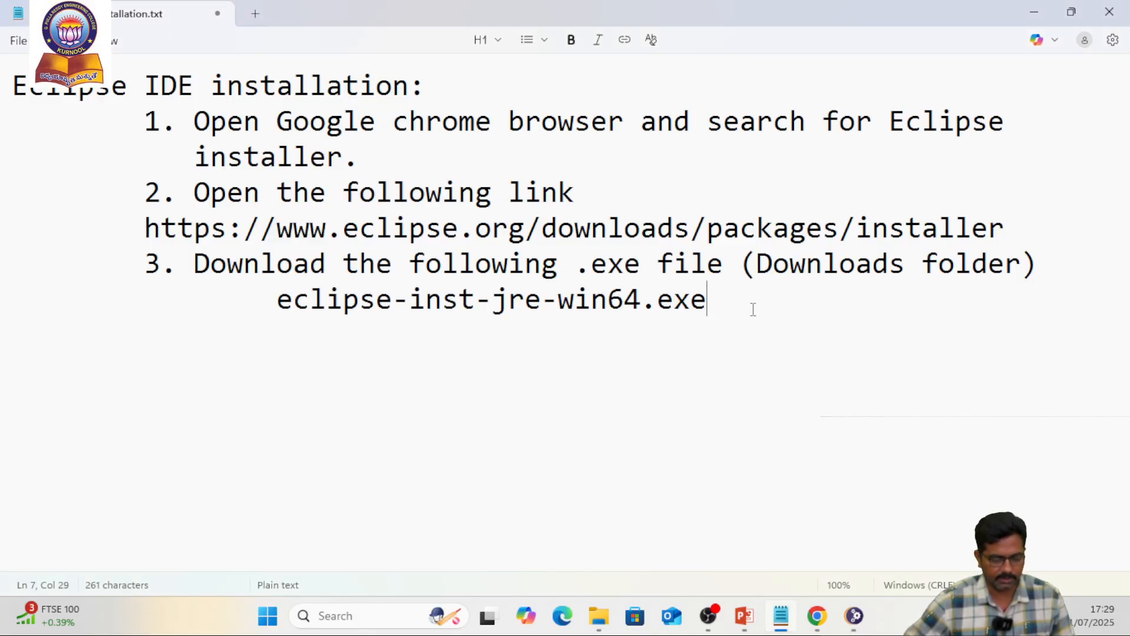
{"action": "key", "text": "Return"}
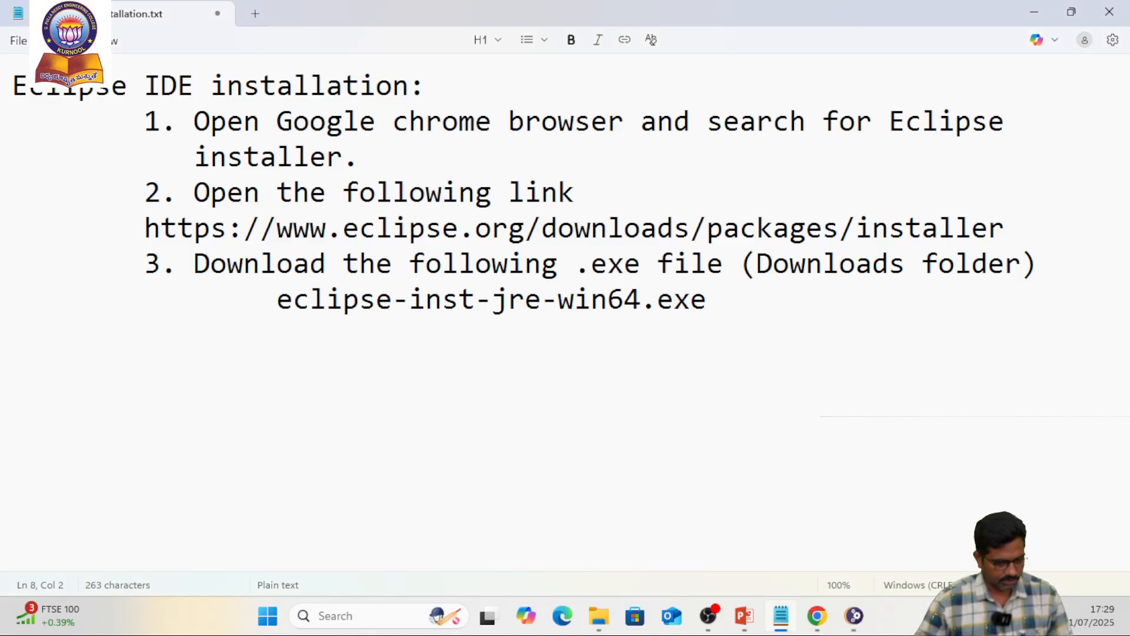
{"action": "key", "text": "Tab"}
{"action": "type", "text": "4. "}
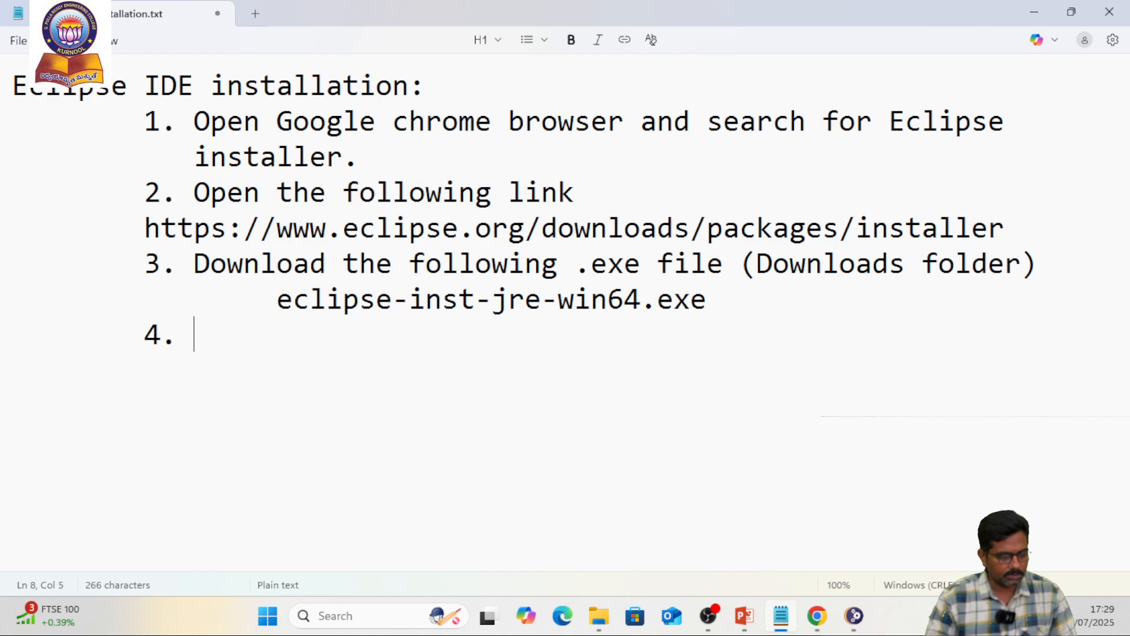
{"action": "type", "text": "To do"}
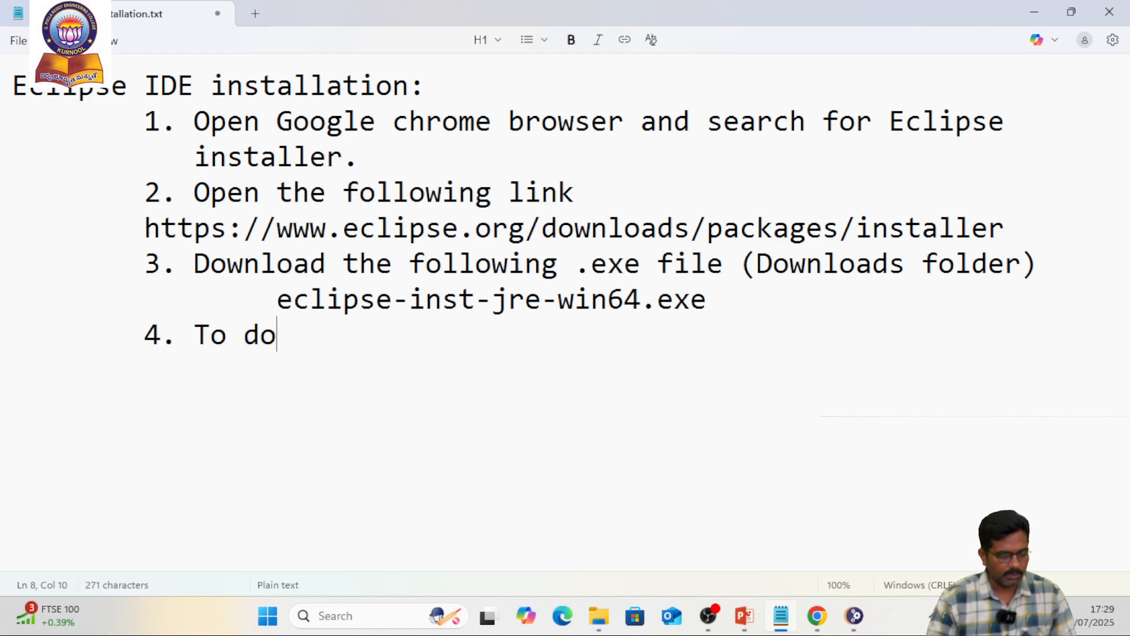
{"action": "type", "text": "uble c"}
{"action": "key", "text": "BackSpace"}
{"action": "type", "text": "click"}
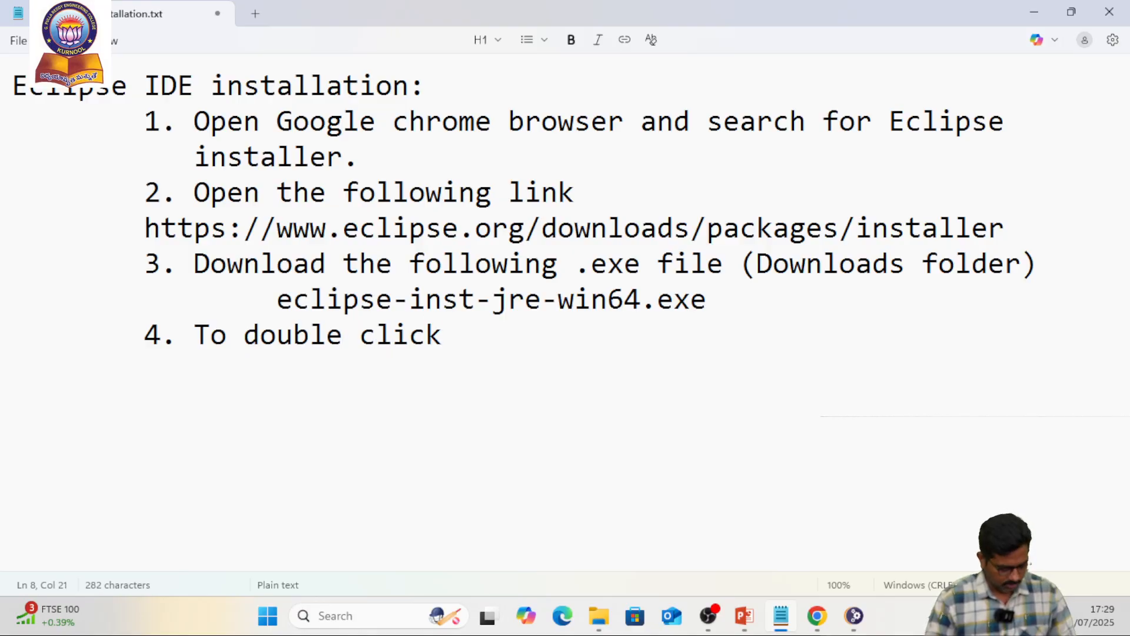
{"action": "type", "text": "eclipse-inst-jre-win64.exe"}
{"action": "type", "text": "and"}
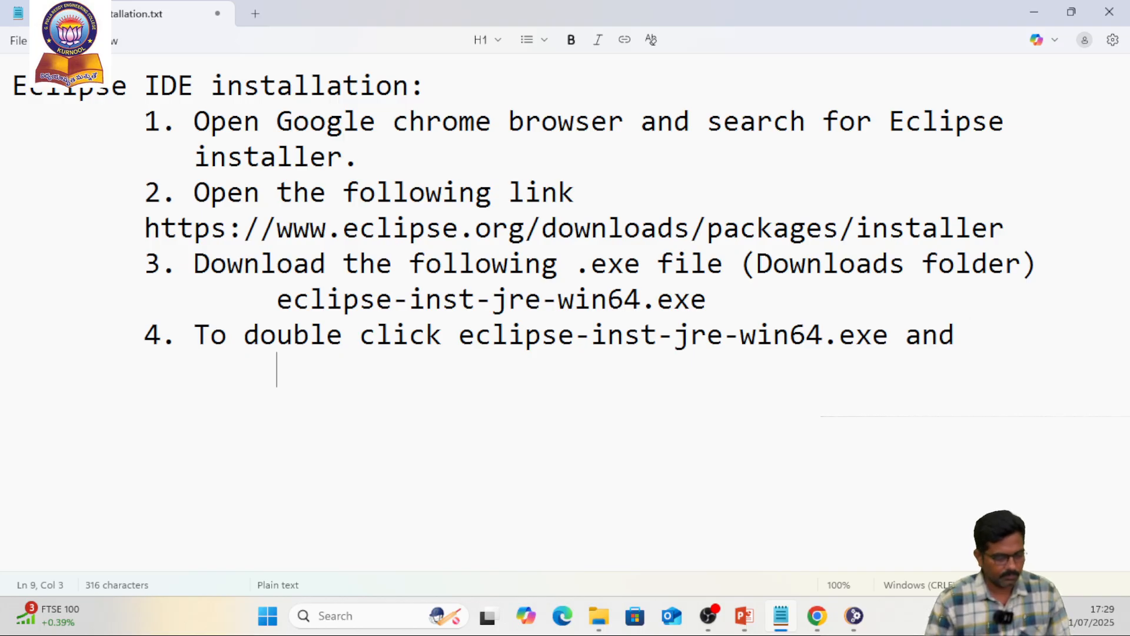
Continue note 4 on the line beneath with choose "Eclipse IDE for Java Developers"
{"action": "key", "text": "BackSpace"}
{"action": "type", "text": "c"}
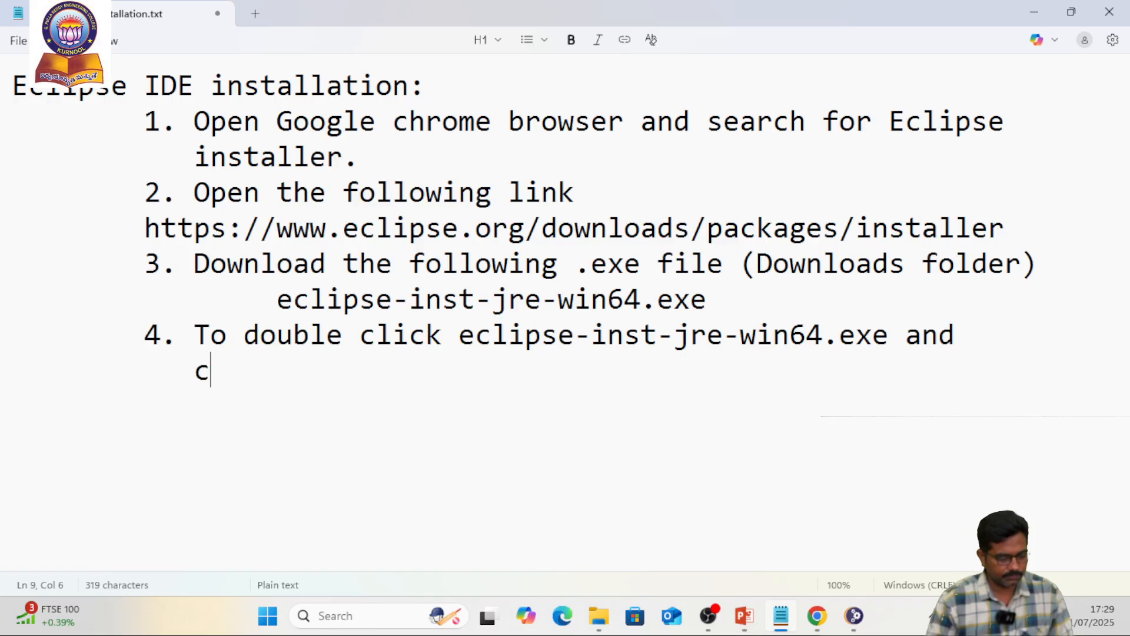
{"action": "type", "text": "hoose "}
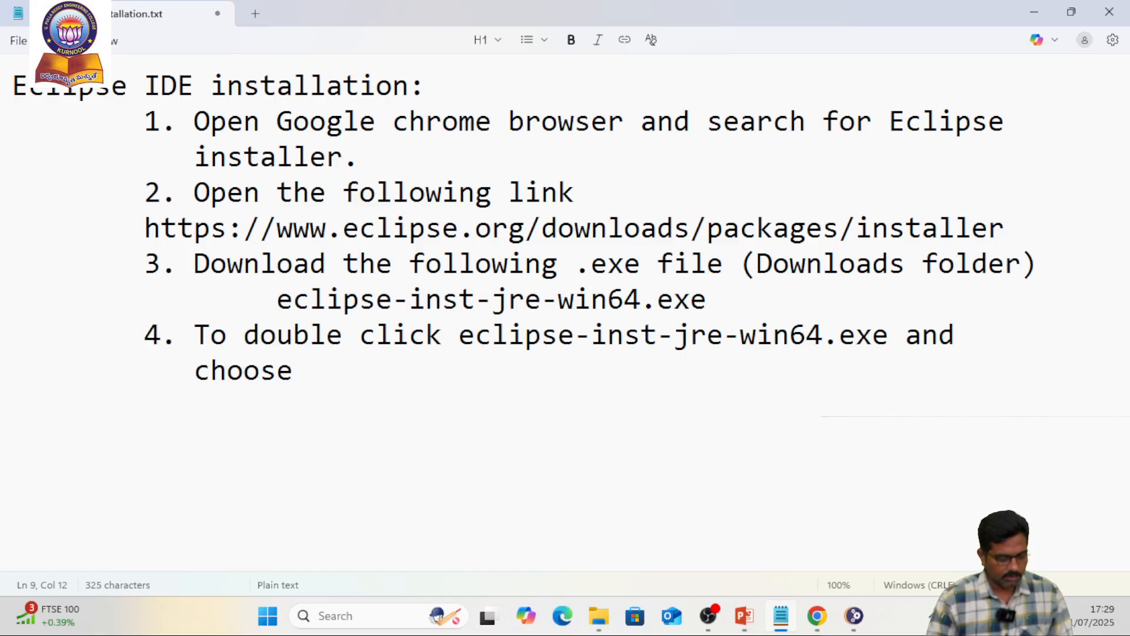
{"action": "type", "text": "\"EClipse IDE for J"}
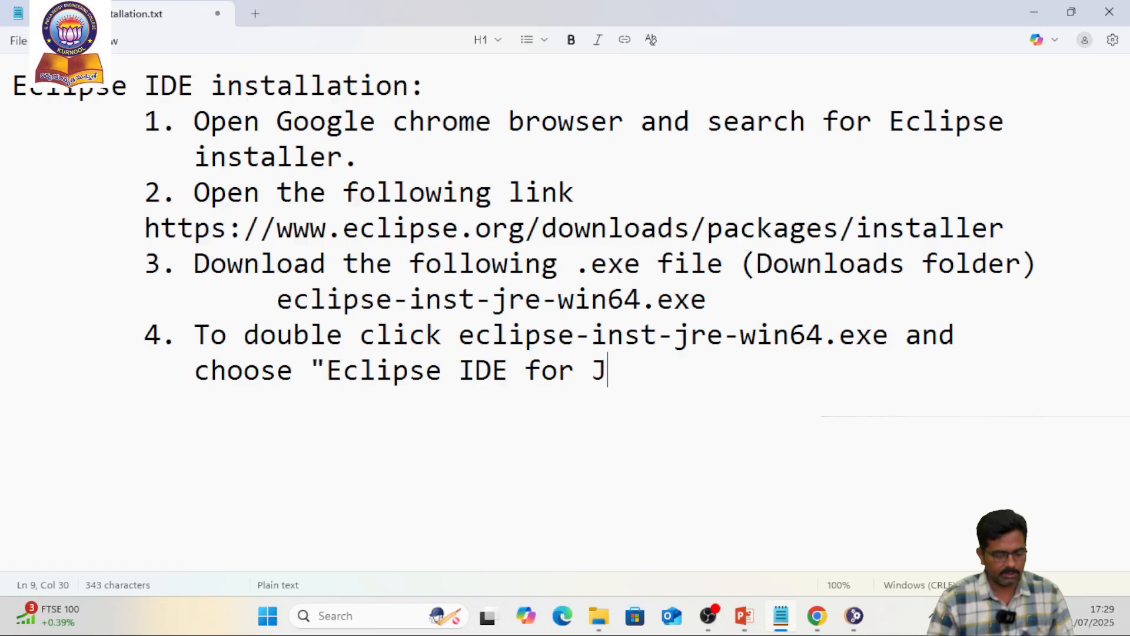
{"action": "type", "text": "ava Develpp"}
{"action": "key", "text": "BackSpace"}
{"action": "key", "text": "BackSpace"}
{"action": "type", "text": "opers\""}
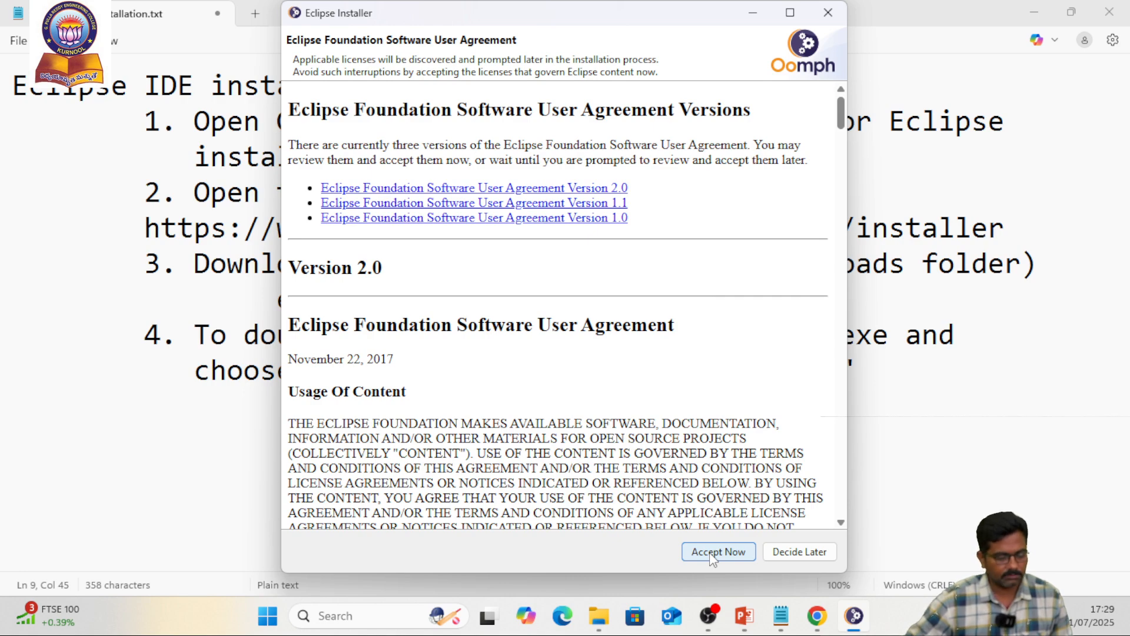
Accept the Eclipse Foundation Software User Agreement in the Eclipse Installer
{"action": "left_click", "coordinate": [742, 554]}
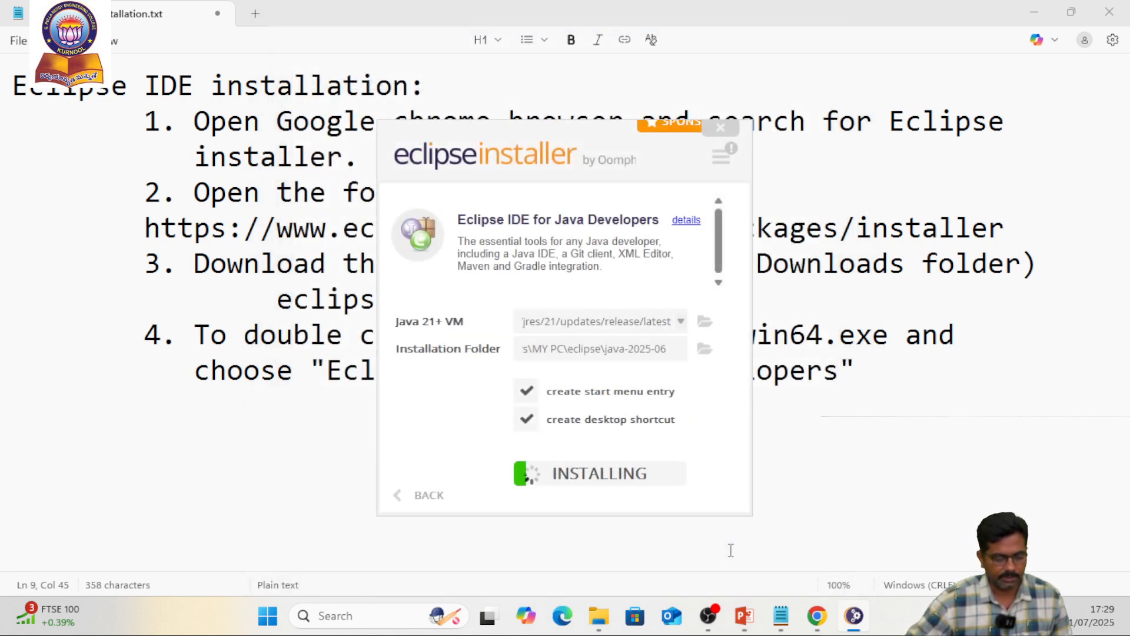
Switch to Notepad and add note 5 reading "Click Install button and go with default options."
{"action": "key", "text": "alt+Tab"}
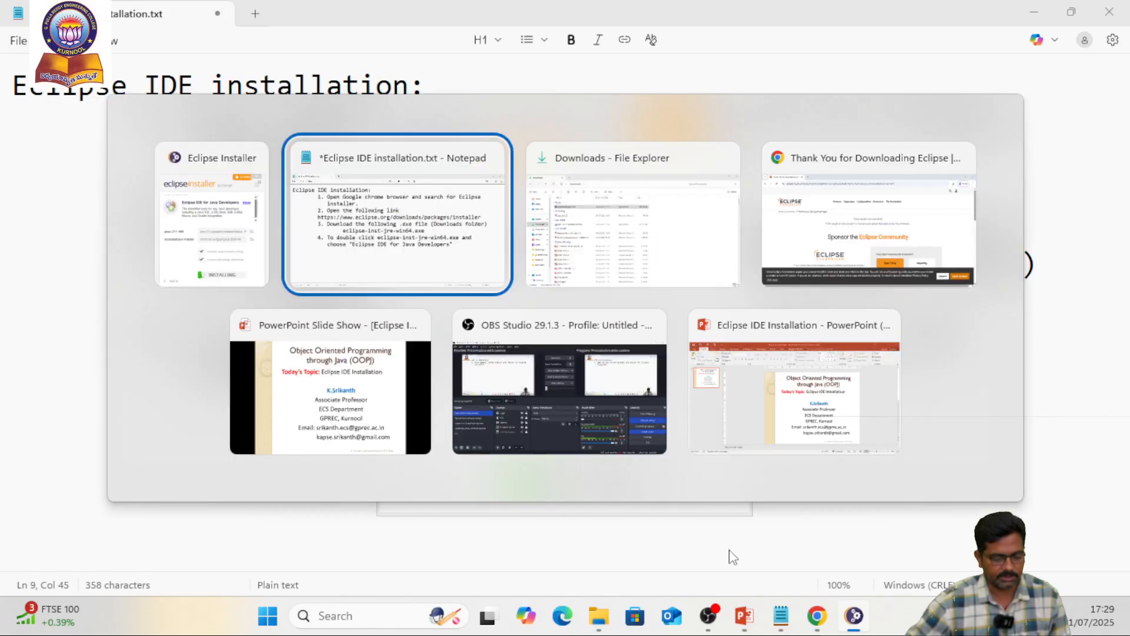
{"action": "key", "text": "Return"}
{"action": "type", "text": "5. Click In"}
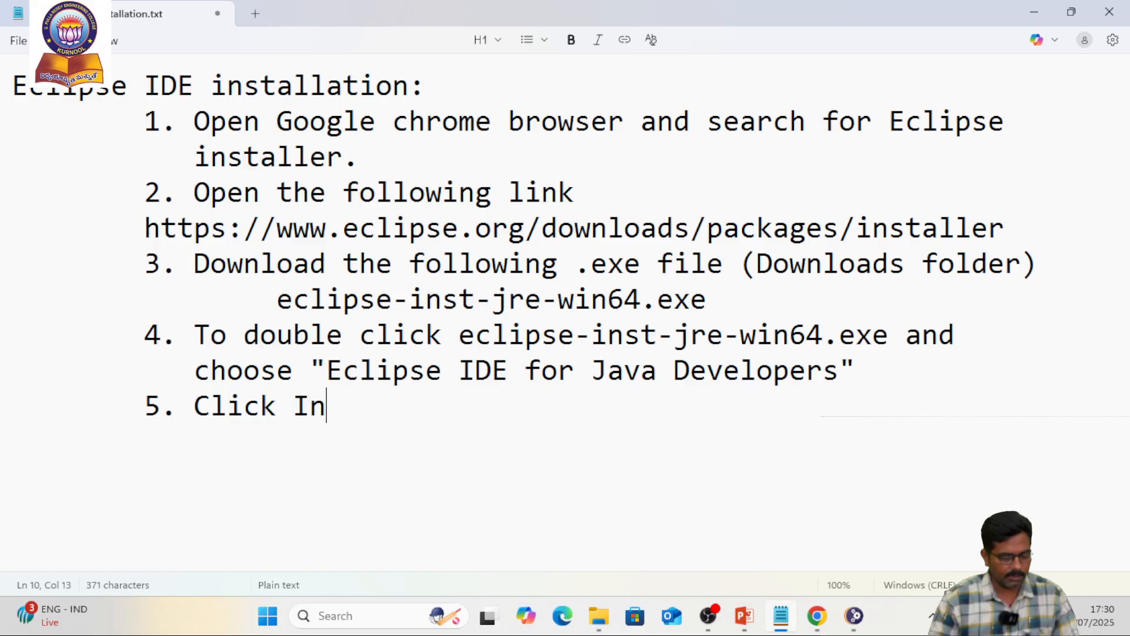
{"action": "type", "text": "stall button and go with default options."}
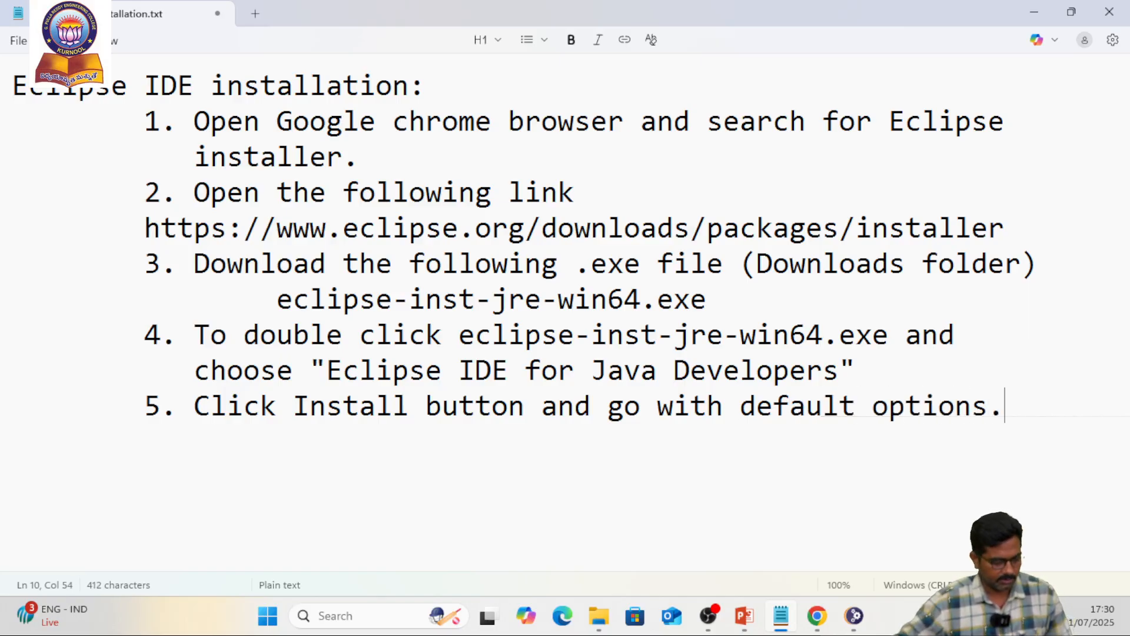
Check the installer's progress, and review notes 1 to 5 in Notepad, highlighting the search term, file name, download location and package name
{"action": "key", "text": "alt+Tab"}
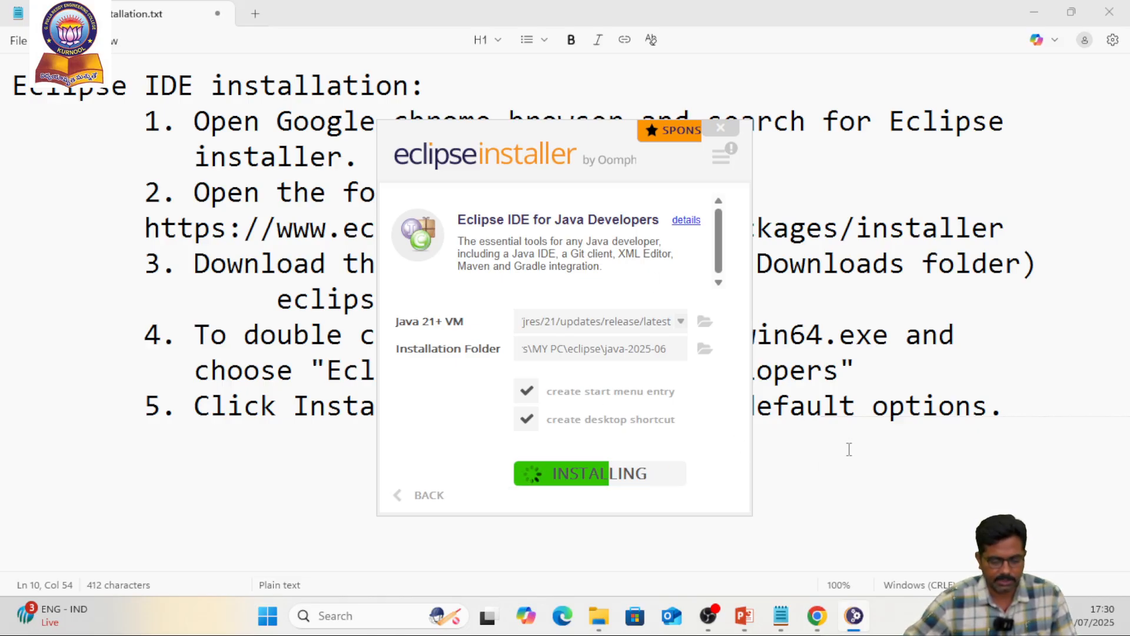
{"action": "left_click", "coordinate": [854, 421]}
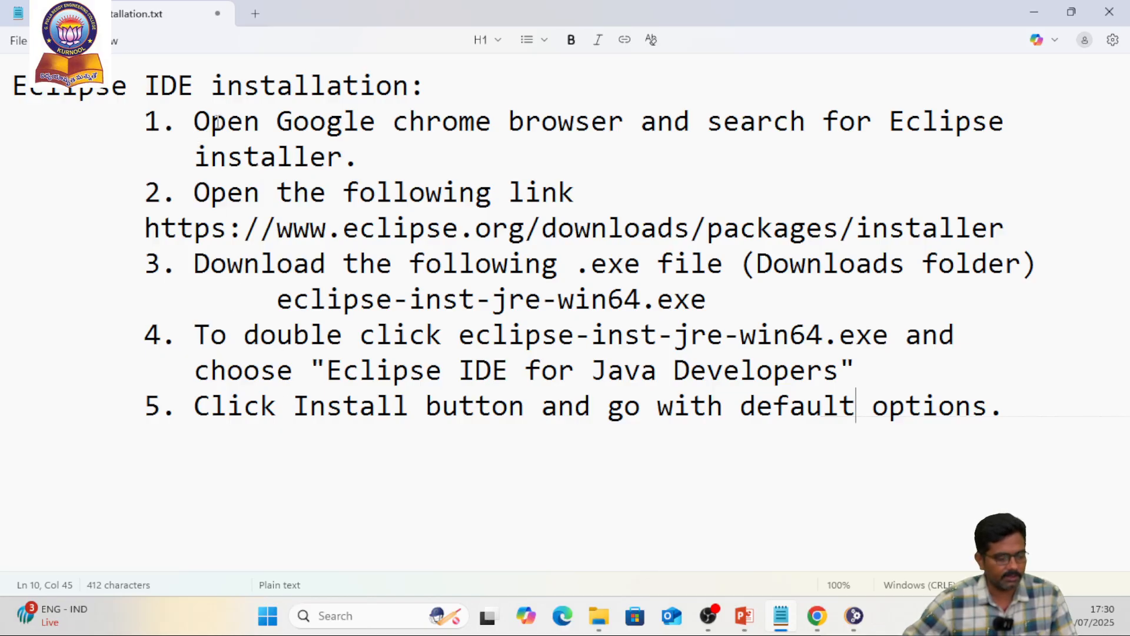
{"action": "left_click", "coordinate": [294, 114]}
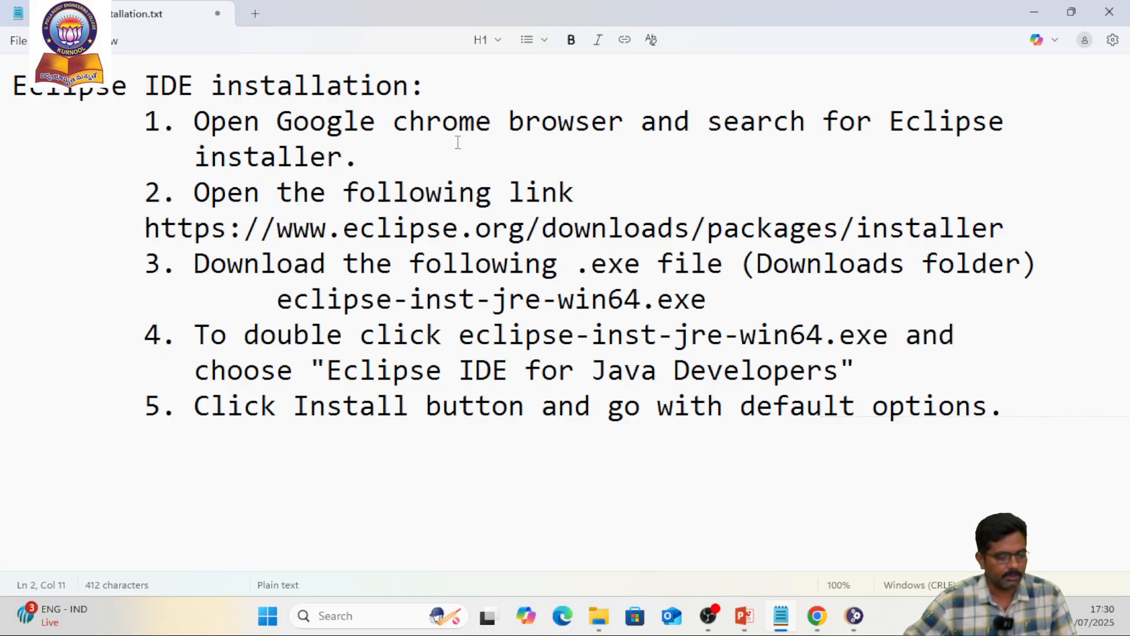
{"action": "left_click", "coordinate": [888, 121]}
{"action": "left_click_drag", "start_coordinate": [888, 120], "coordinate": [892, 152]}
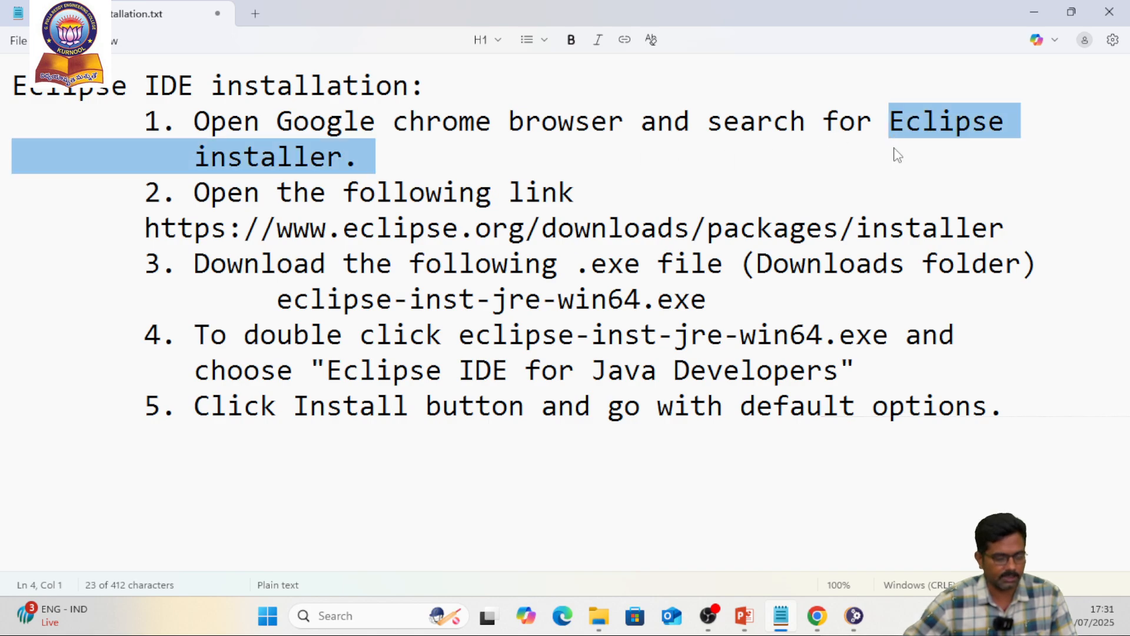
{"action": "left_click", "coordinate": [410, 228]}
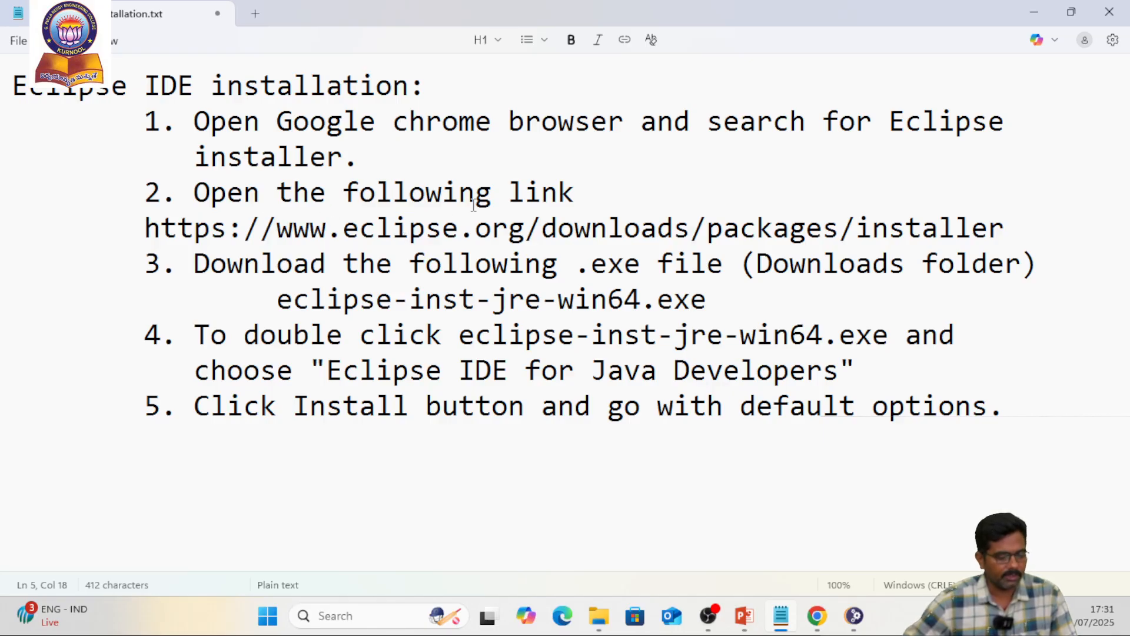
{"action": "left_click", "coordinate": [492, 233]}
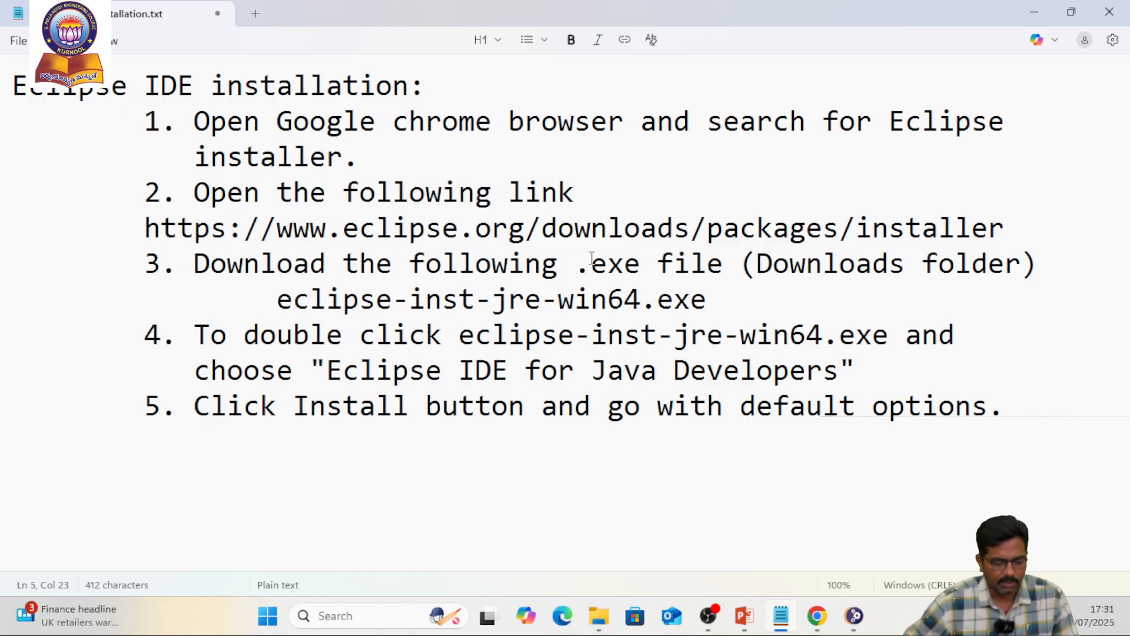
{"action": "left_click", "coordinate": [921, 229]}
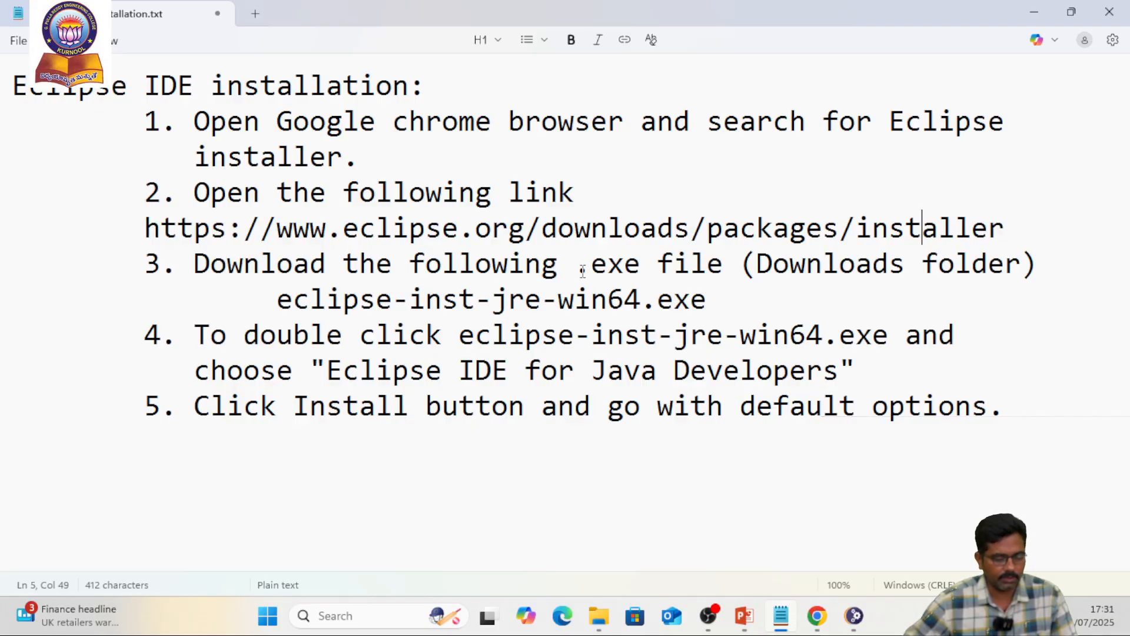
{"action": "left_click_drag", "start_coordinate": [277, 300], "coordinate": [719, 301]}
{"action": "left_click", "coordinate": [426, 323]}
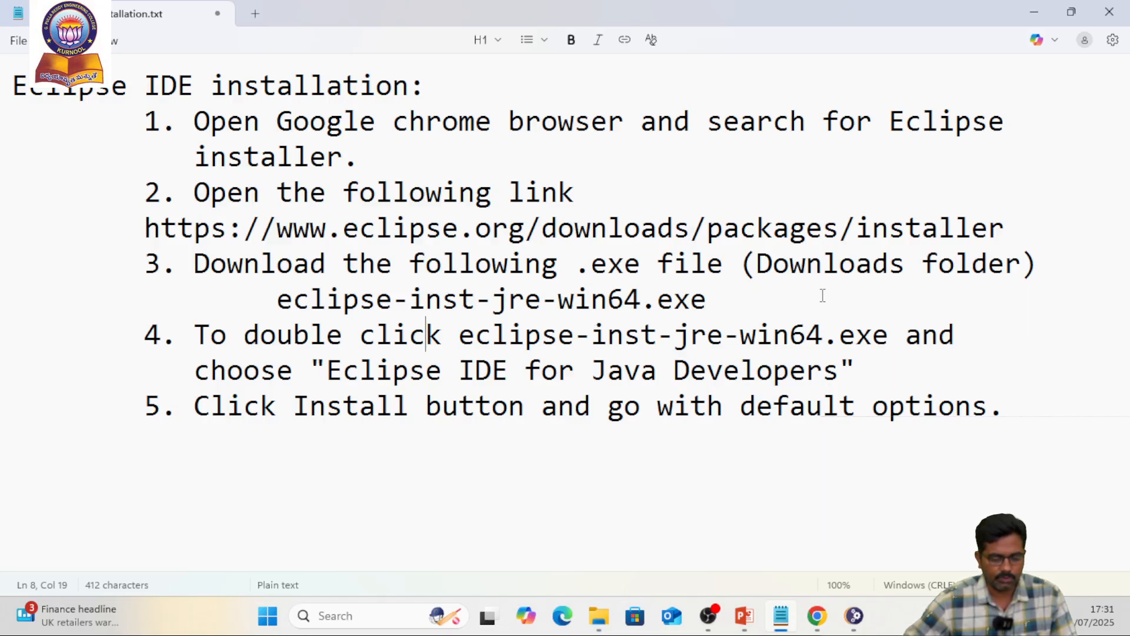
{"action": "left_click_drag", "start_coordinate": [754, 263], "coordinate": [939, 263]}
{"action": "left_click", "coordinate": [607, 330]}
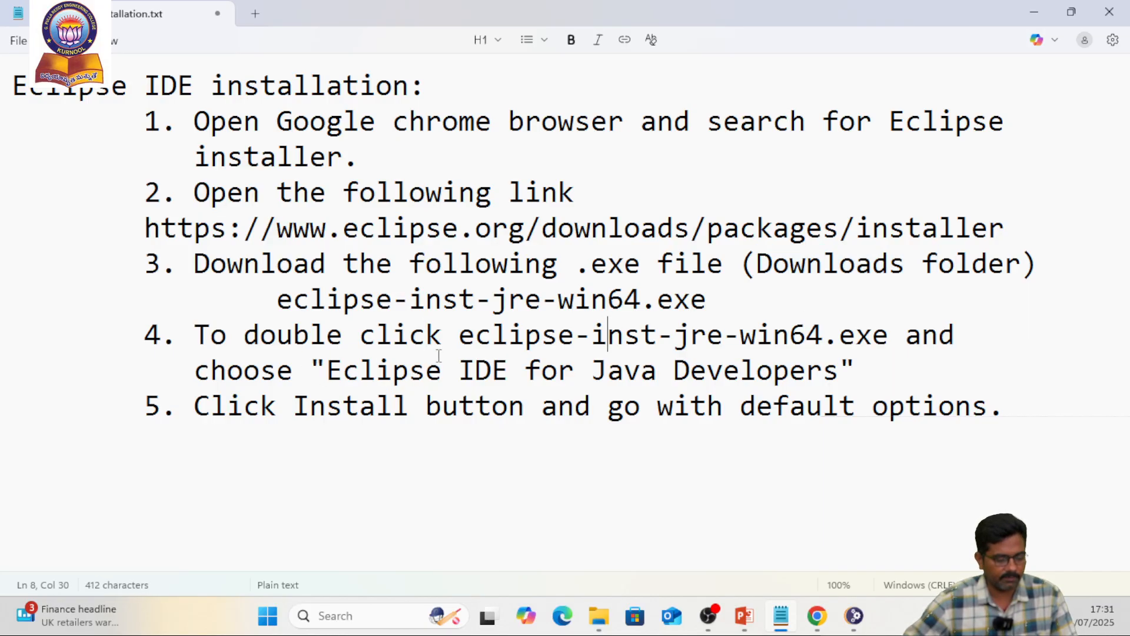
{"action": "left_click", "coordinate": [409, 342]}
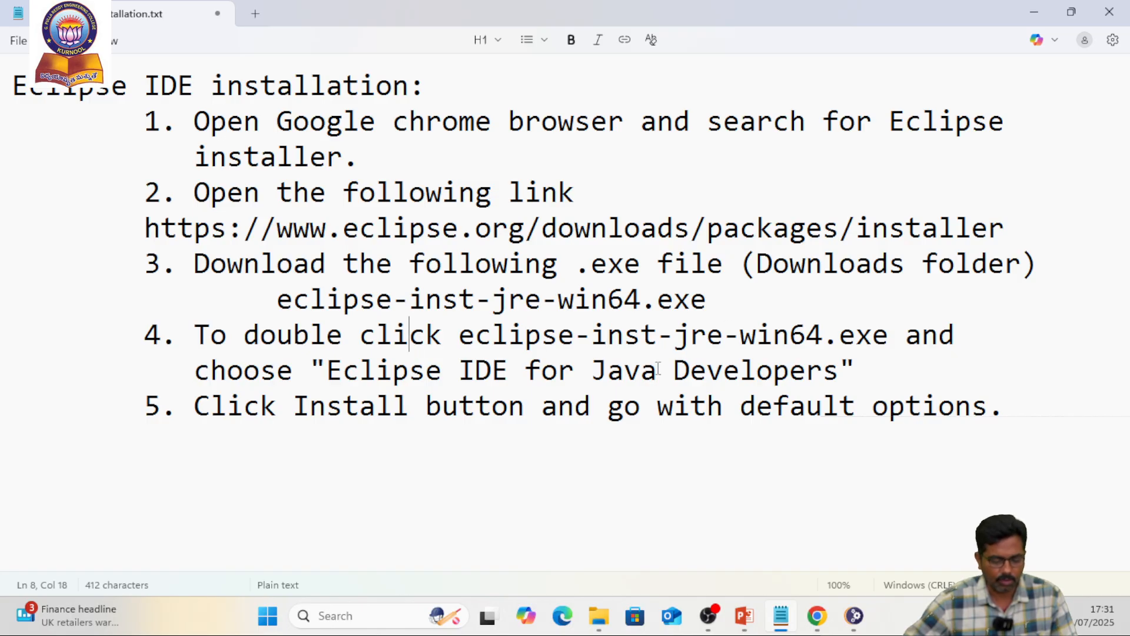
{"action": "left_click_drag", "start_coordinate": [326, 370], "coordinate": [842, 377]}
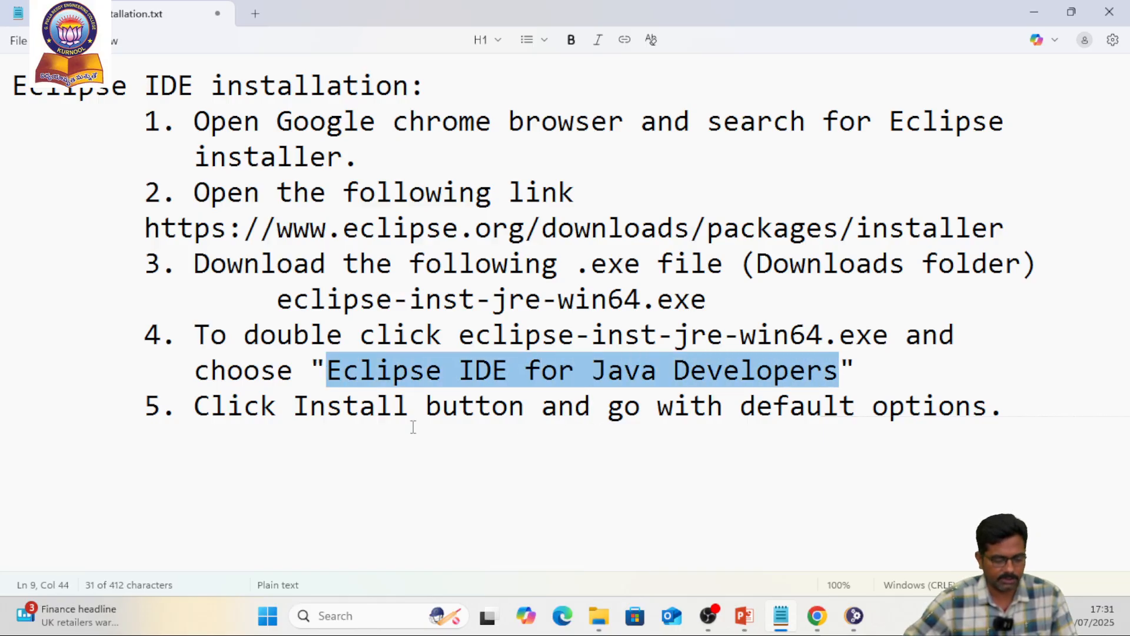
{"action": "left_click", "coordinate": [330, 412]}
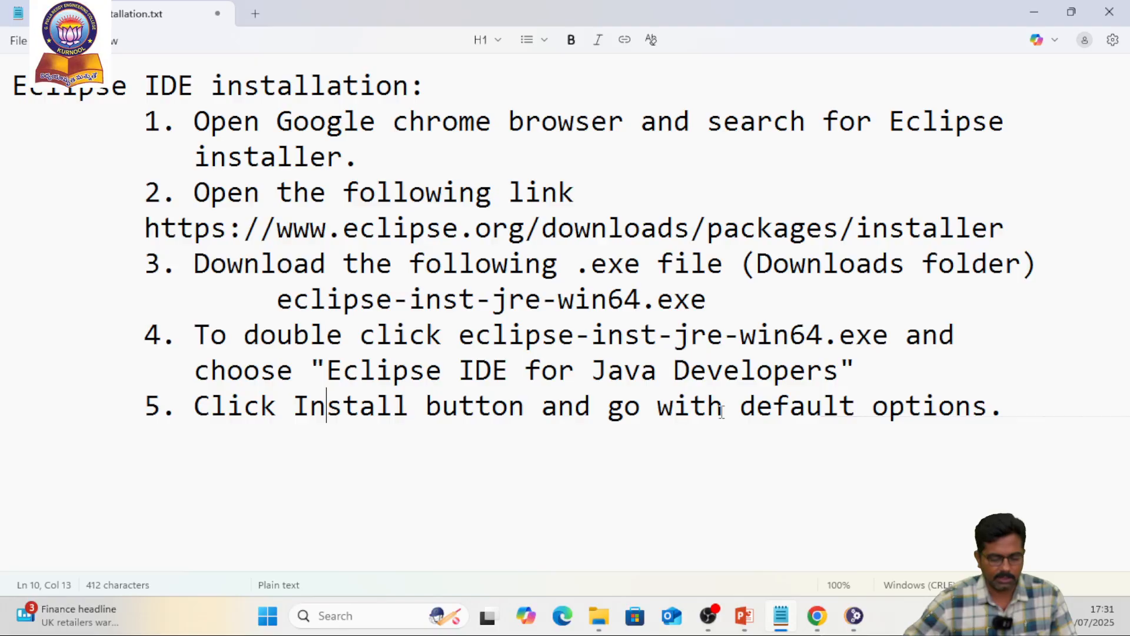
{"action": "left_click", "coordinate": [744, 411]}
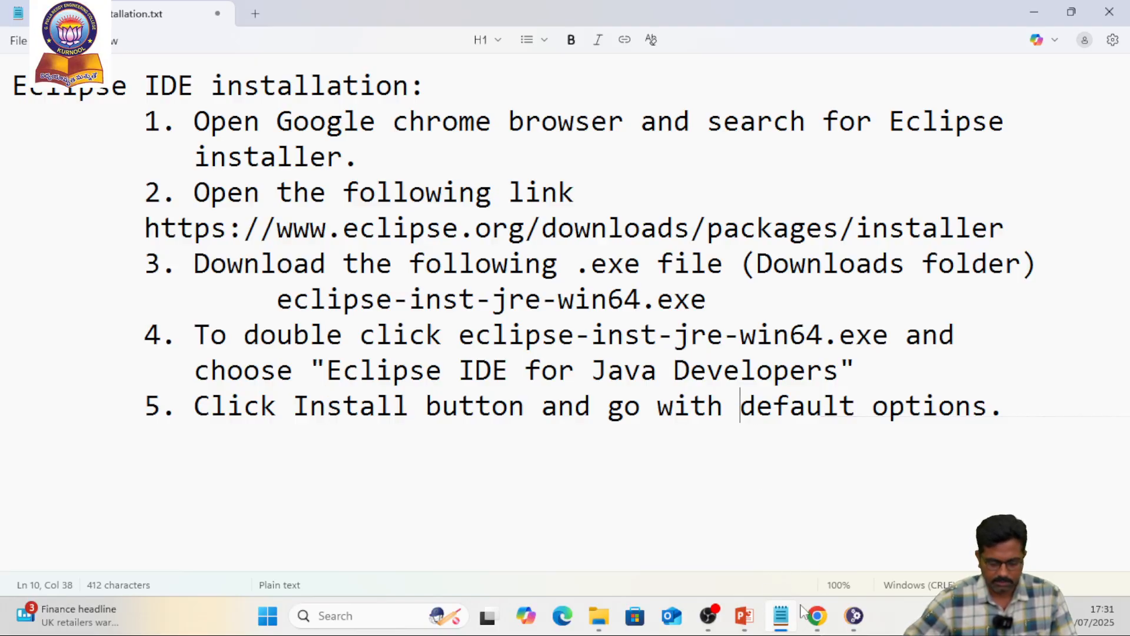
Check the installation progress in the Eclipse Installer and switch to the Eclipse download page in Chrome
{"action": "left_click", "coordinate": [853, 615]}
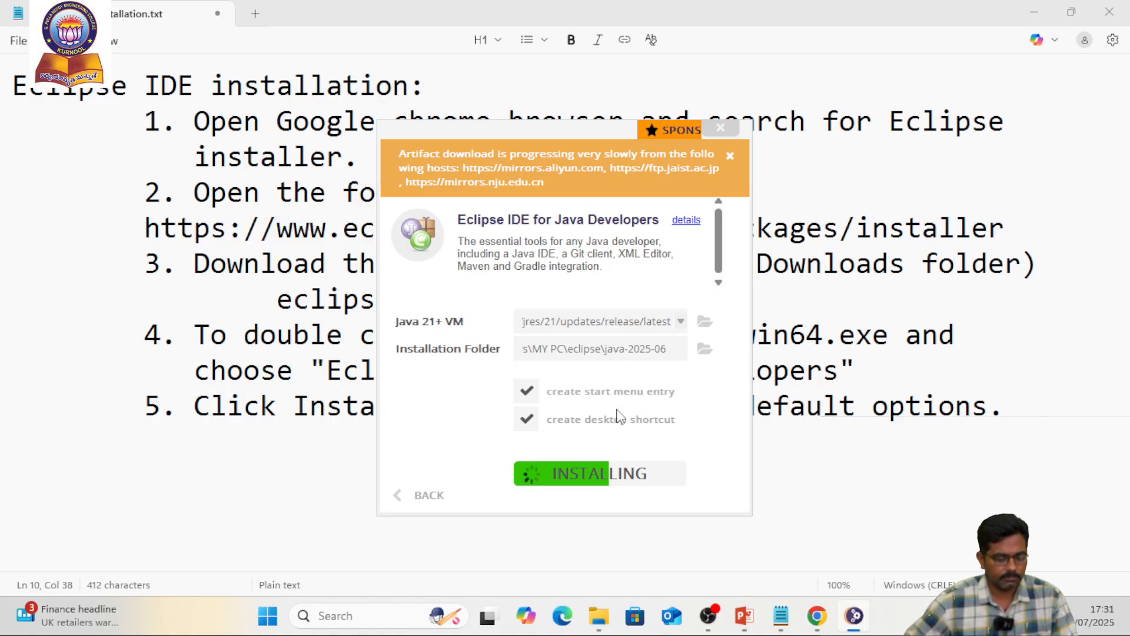
{"action": "left_click", "coordinate": [827, 624]}
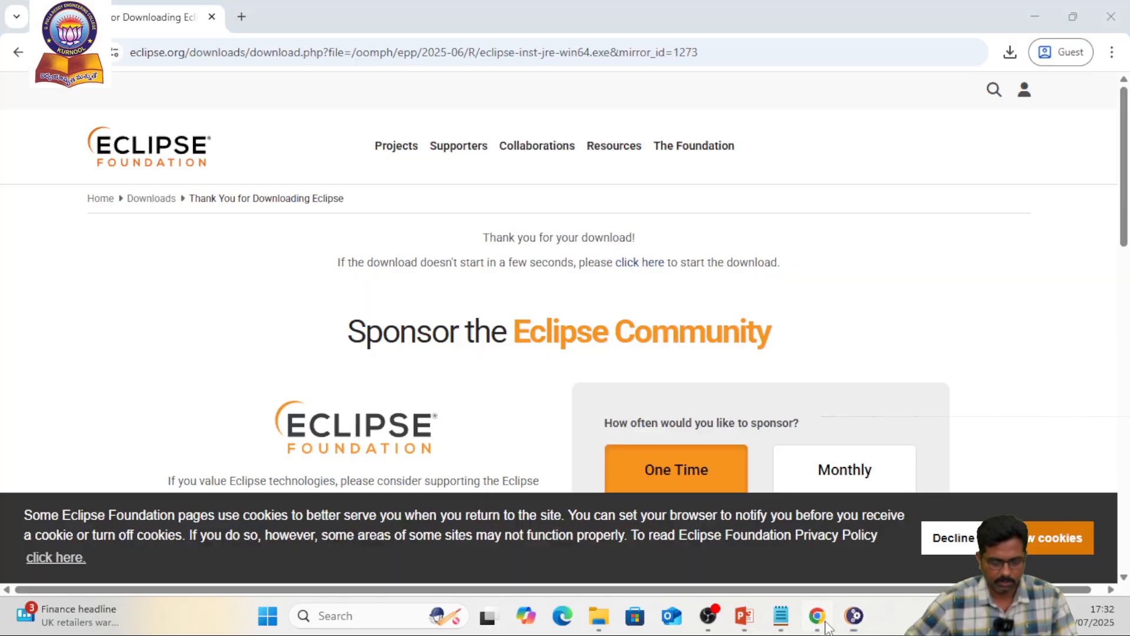
Return to the Eclipse Installer 2025-06 R page and review its installation instructions through "5. Launch Eclipse"
{"action": "scroll", "coordinate": [462, 259], "scroll_direction": "down", "scroll_amount": 10}
{"action": "scroll", "coordinate": [462, 259], "scroll_direction": "down", "scroll_amount": 5}
{"action": "scroll", "coordinate": [461, 254], "scroll_direction": "up", "scroll_amount": 15}
{"action": "left_click", "coordinate": [18, 51]}
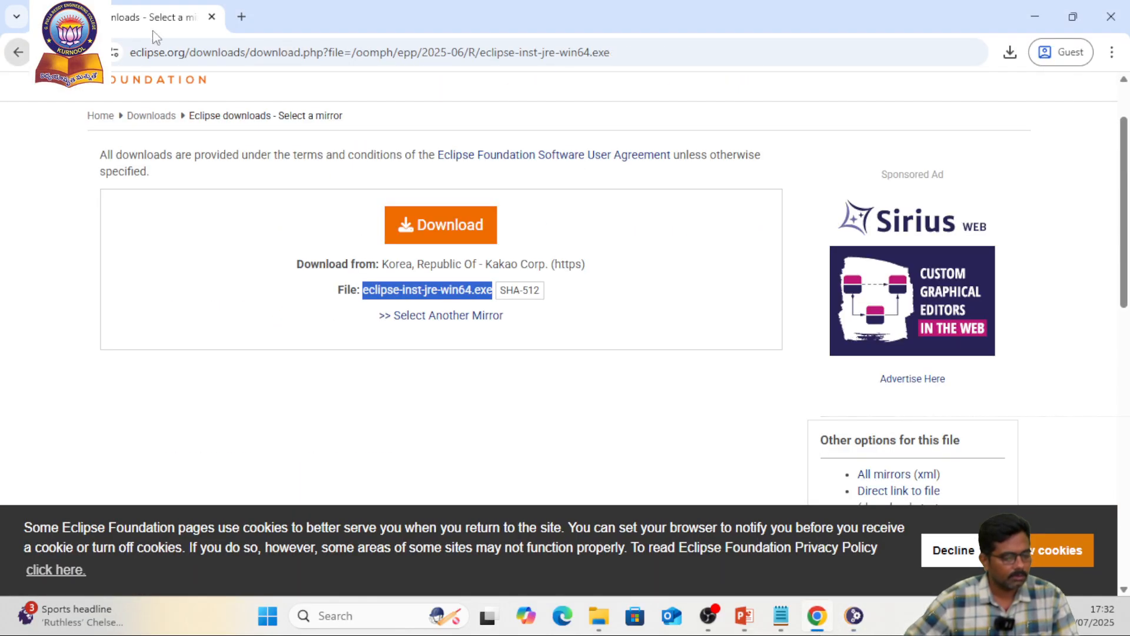
{"action": "left_click", "coordinate": [24, 56]}
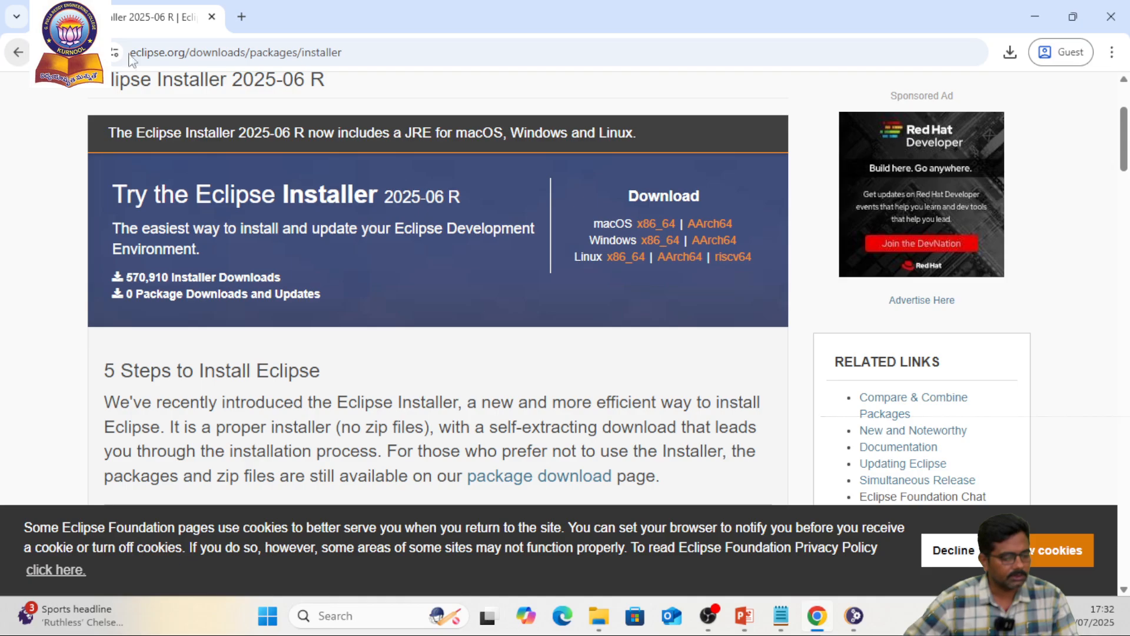
{"action": "scroll", "coordinate": [456, 353], "scroll_direction": "down", "scroll_amount": 5}
{"action": "scroll", "coordinate": [442, 360], "scroll_direction": "up", "scroll_amount": 3}
{"action": "scroll", "coordinate": [277, 323], "scroll_direction": "down", "scroll_amount": 9}
{"action": "scroll", "coordinate": [385, 331], "scroll_direction": "down", "scroll_amount": 8}
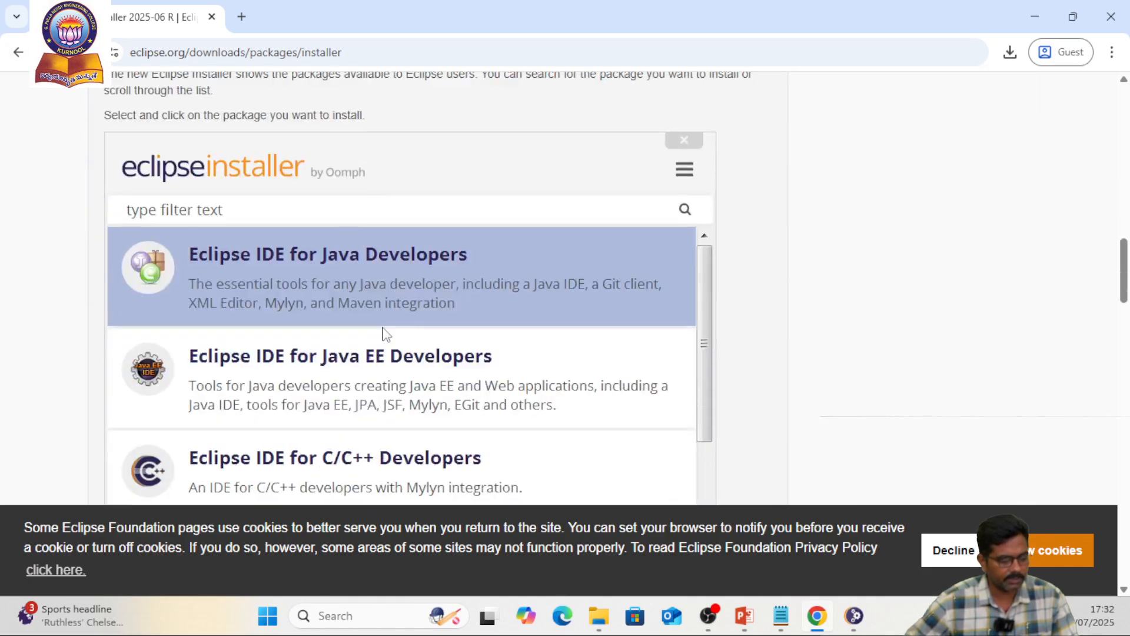
{"action": "scroll", "coordinate": [365, 312], "scroll_direction": "up", "scroll_amount": 4}
{"action": "scroll", "coordinate": [486, 298], "scroll_direction": "down", "scroll_amount": 8}
{"action": "scroll", "coordinate": [463, 346], "scroll_direction": "down", "scroll_amount": 9}
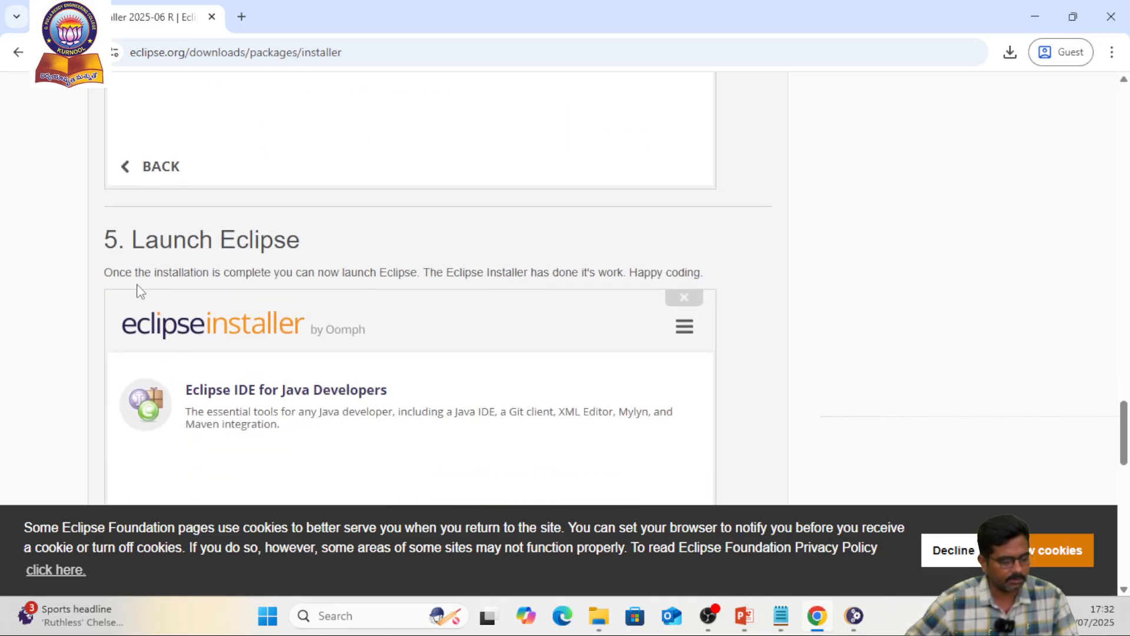
{"action": "scroll", "coordinate": [138, 286], "scroll_direction": "down", "scroll_amount": 3}
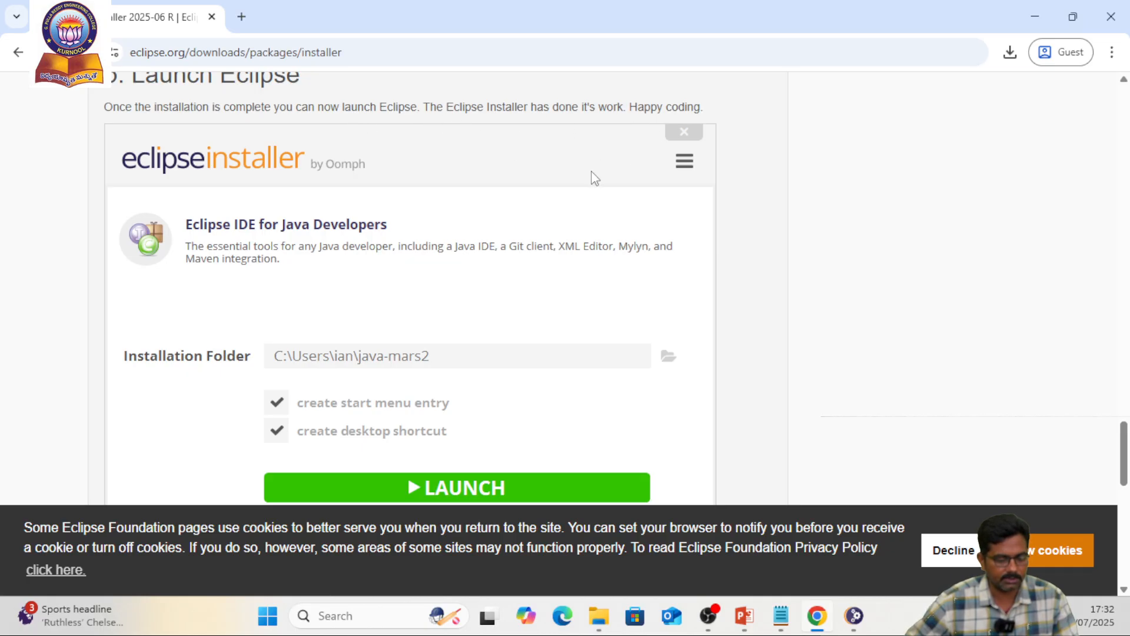
{"action": "scroll", "coordinate": [582, 192], "scroll_direction": "down", "scroll_amount": 3}
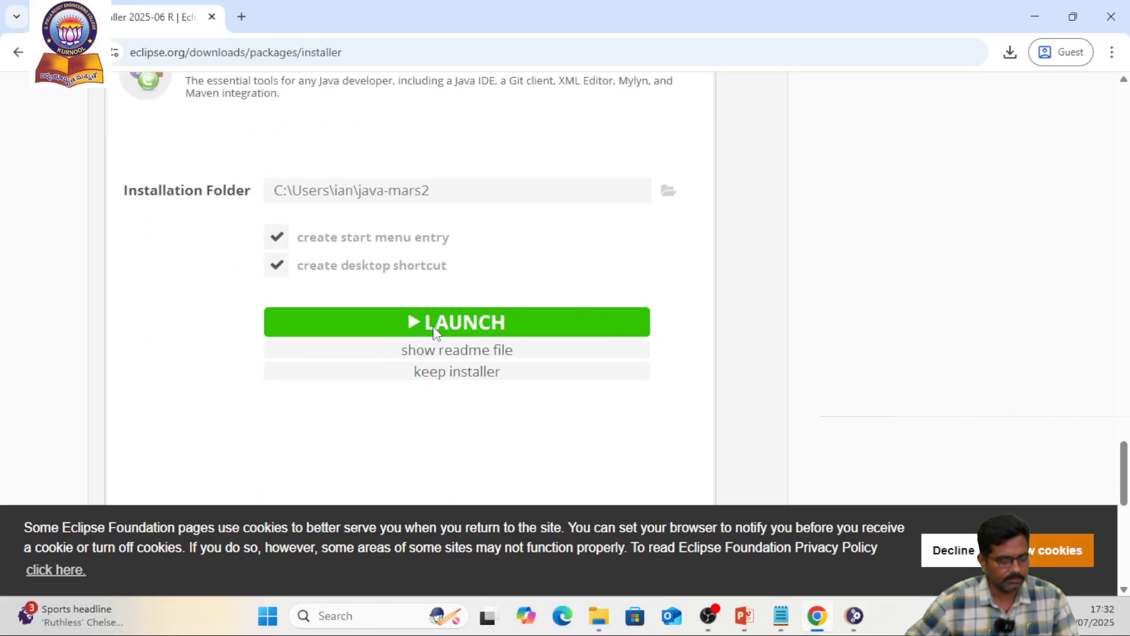
{"action": "scroll", "coordinate": [459, 350], "scroll_direction": "up", "scroll_amount": 1}
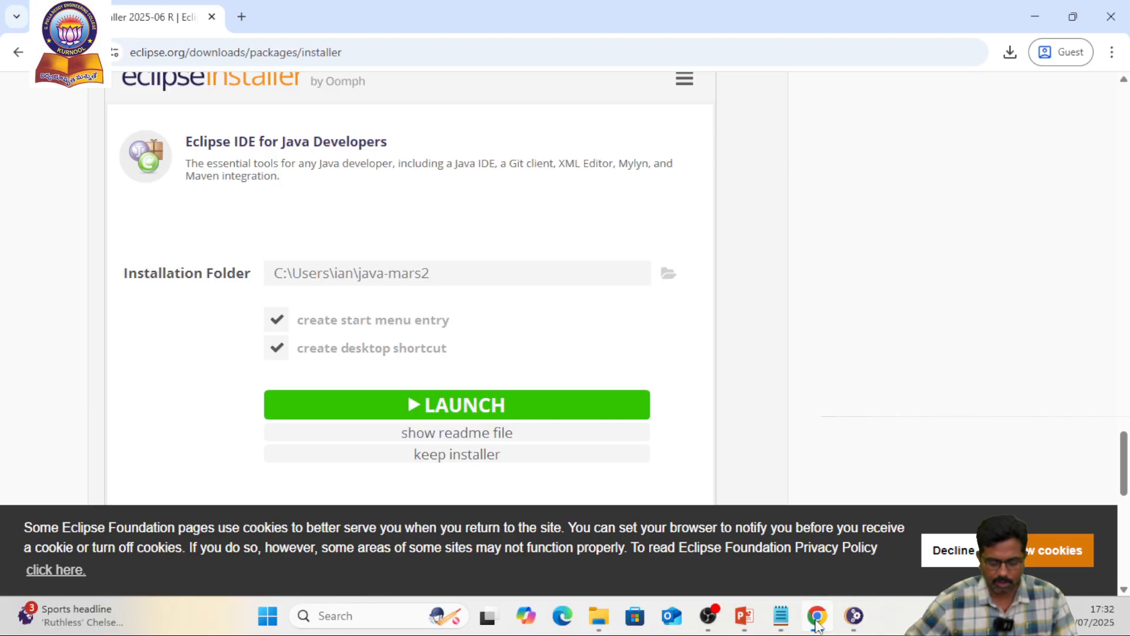
Check the Eclipse Installer, switch to Notepad and start note 6 with "After successful installation, click Launch button" plus an indented continuation line
{"action": "left_click", "coordinate": [824, 553]}
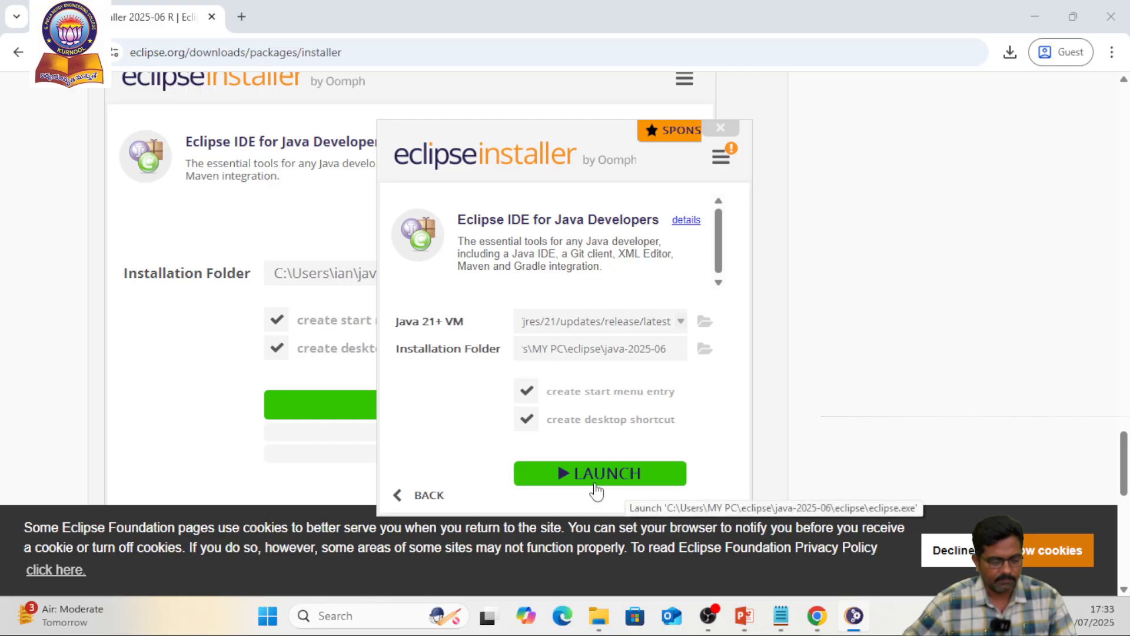
{"action": "left_click", "coordinate": [615, 482]}
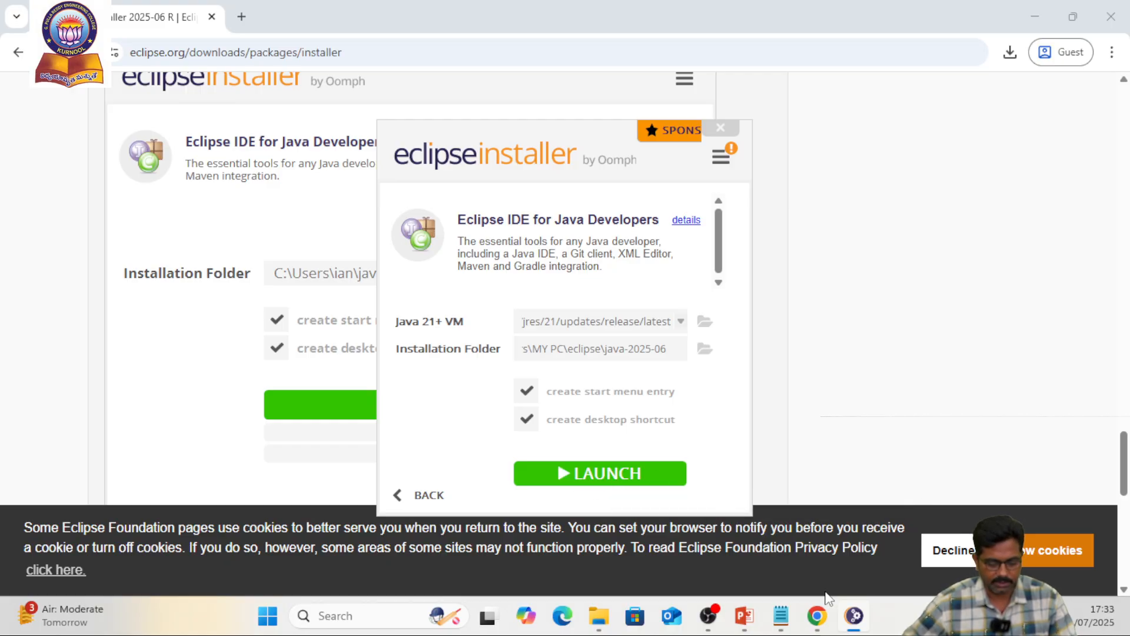
{"action": "left_click", "coordinate": [792, 616]}
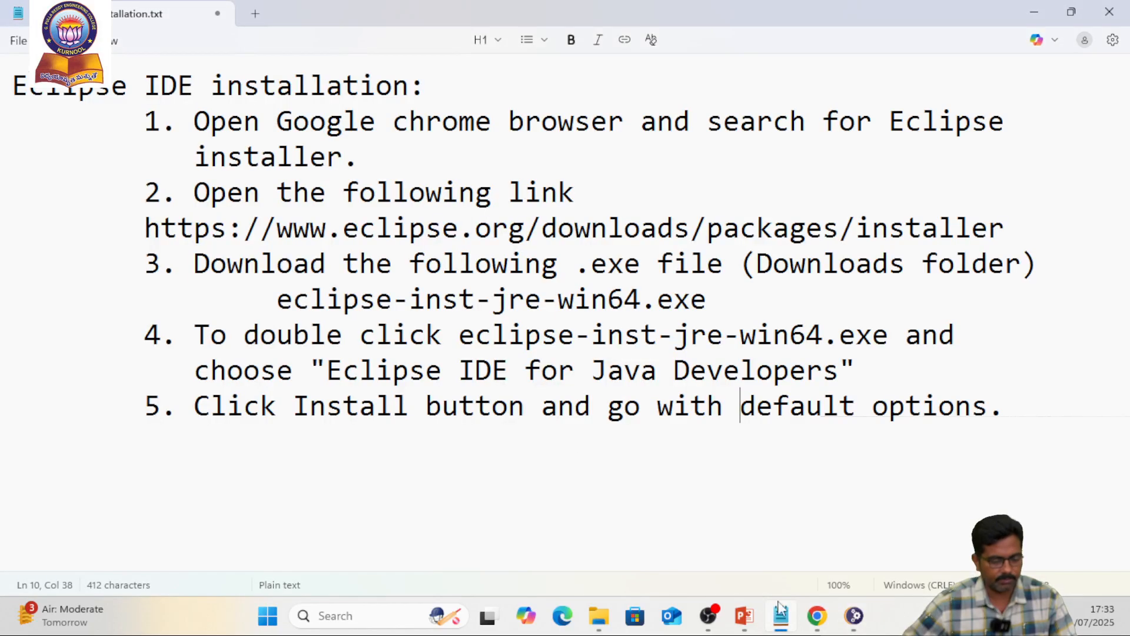
{"action": "left_click", "coordinate": [1034, 416]}
{"action": "key", "text": "Return"}
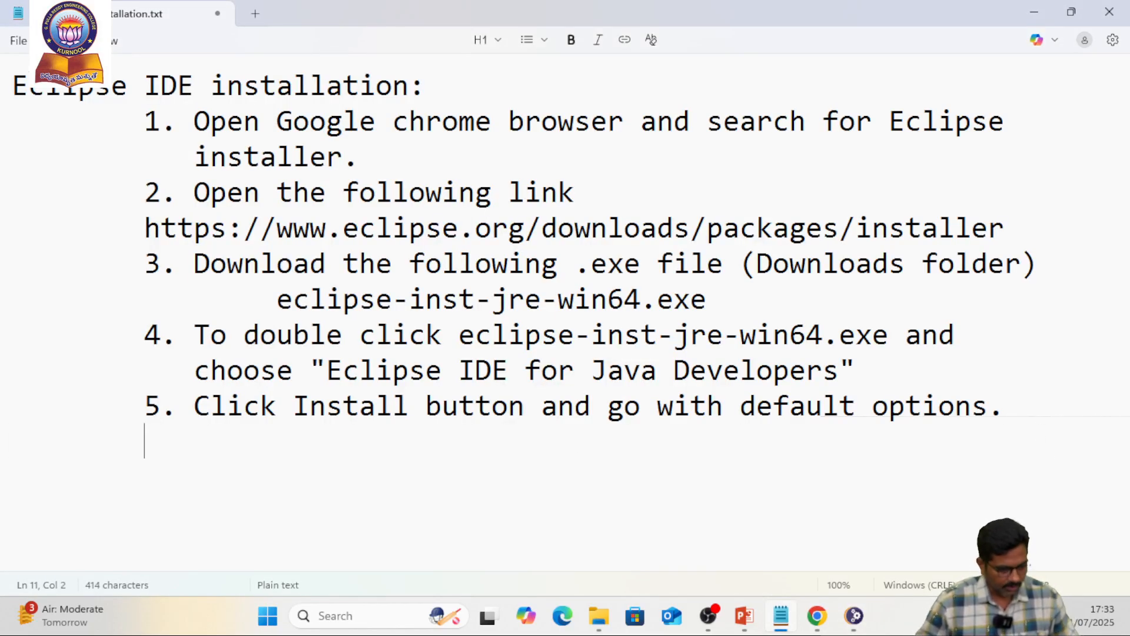
{"action": "type", "text": "6. "}
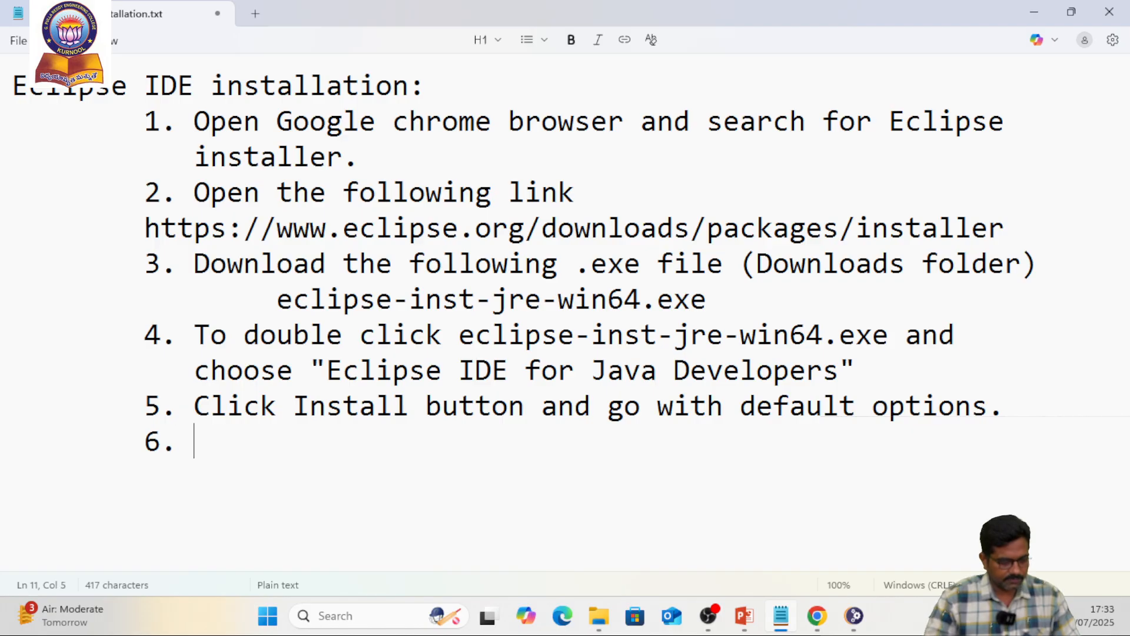
{"action": "type", "text": "After suc"}
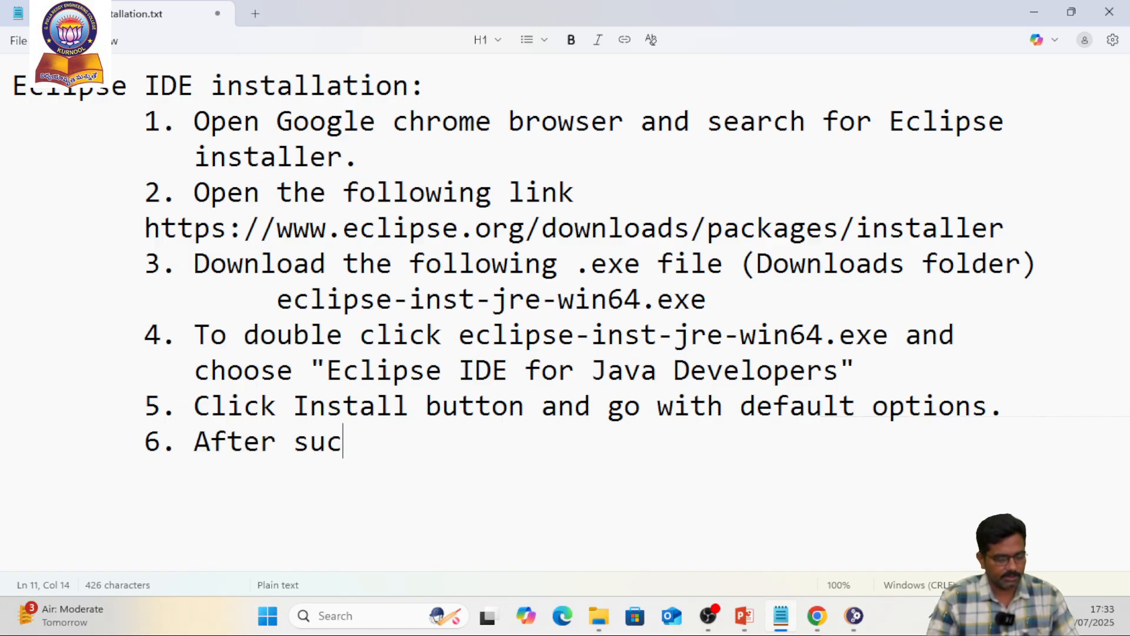
{"action": "type", "text": "cessful "}
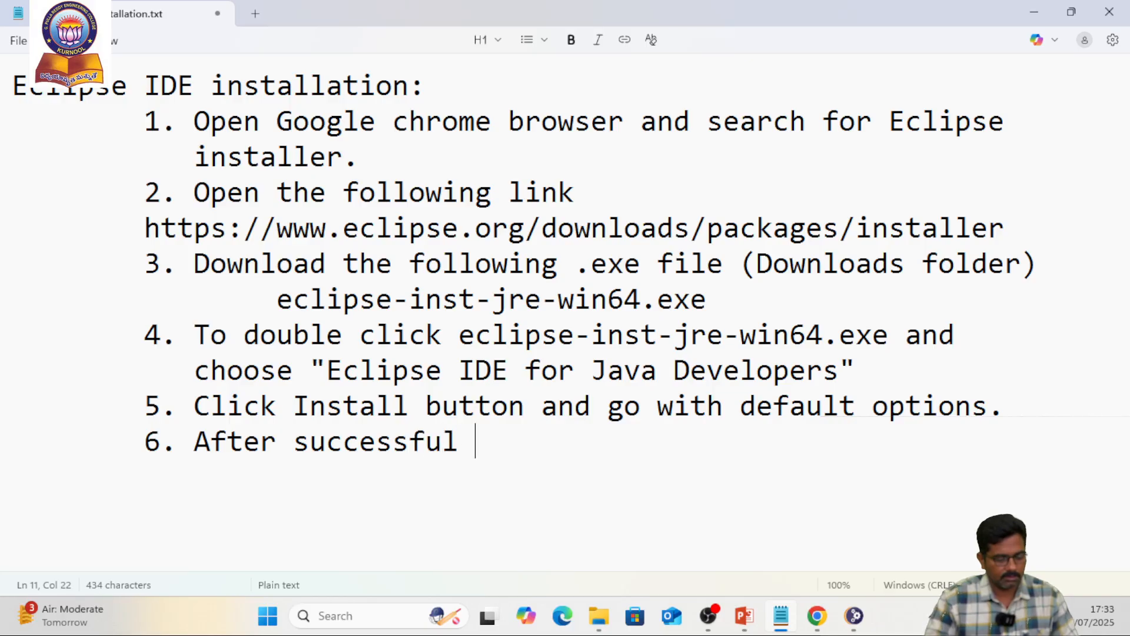
{"action": "type", "text": "install"}
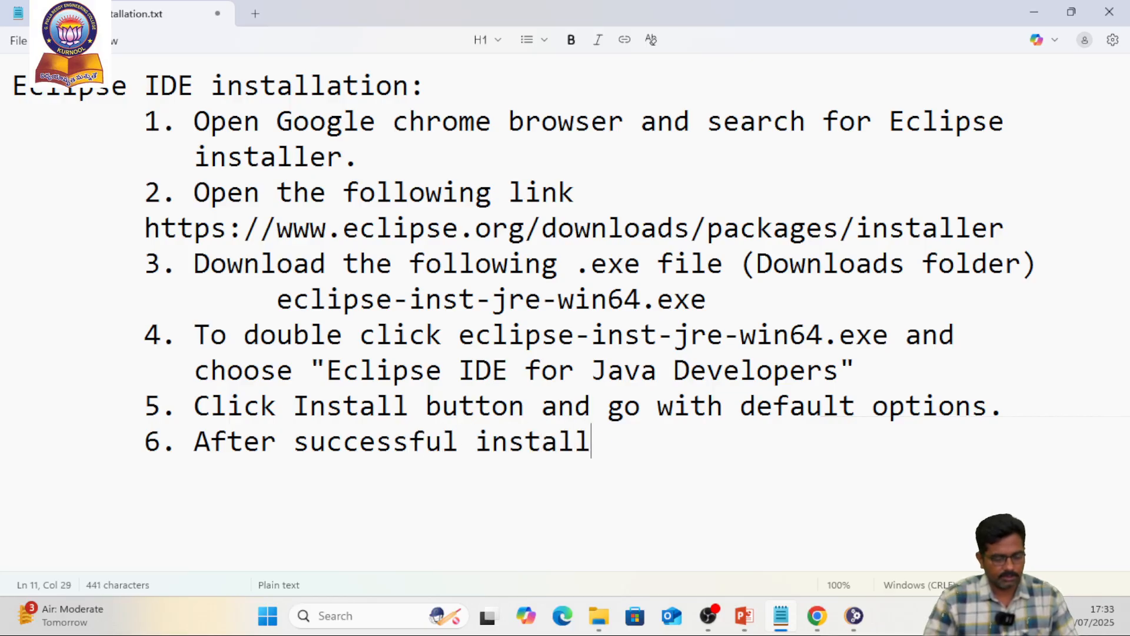
{"action": "type", "text": "ation,"}
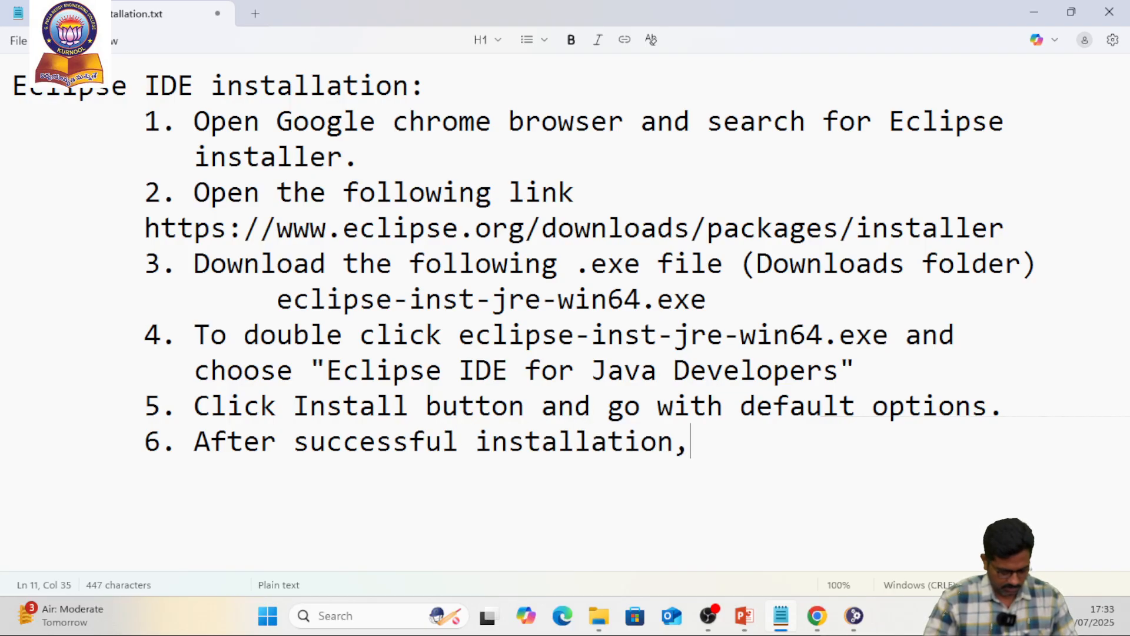
{"action": "type", "text": " click "}
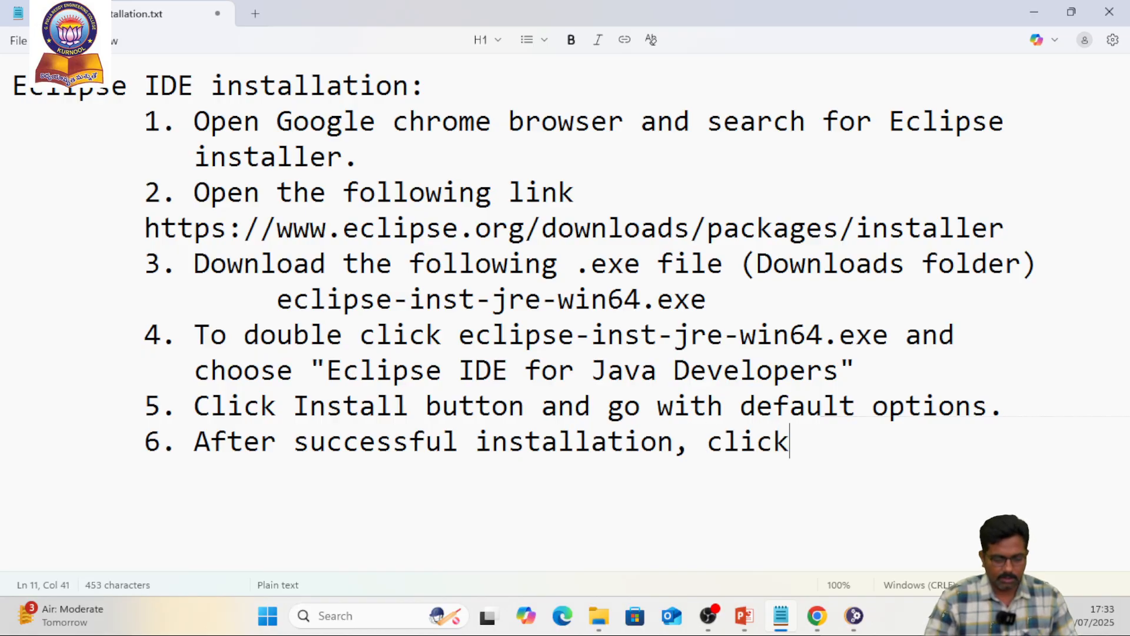
{"action": "type", "text": "Launch "}
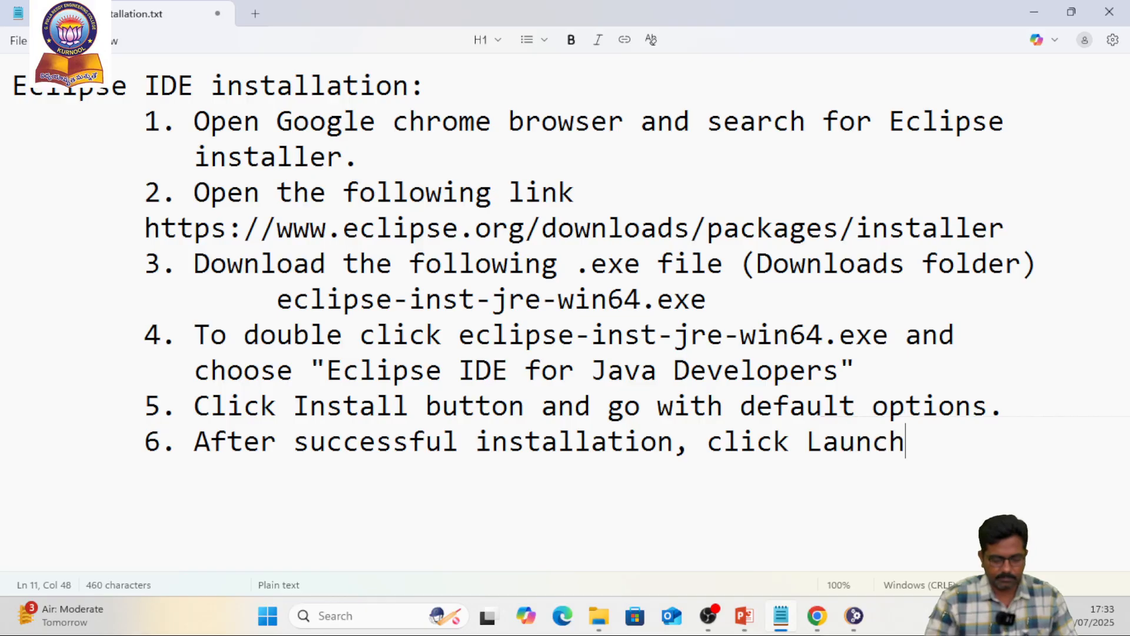
{"action": "type", "text": "button"}
{"action": "key", "text": "Return"}
{"action": "key", "text": "Tab"}
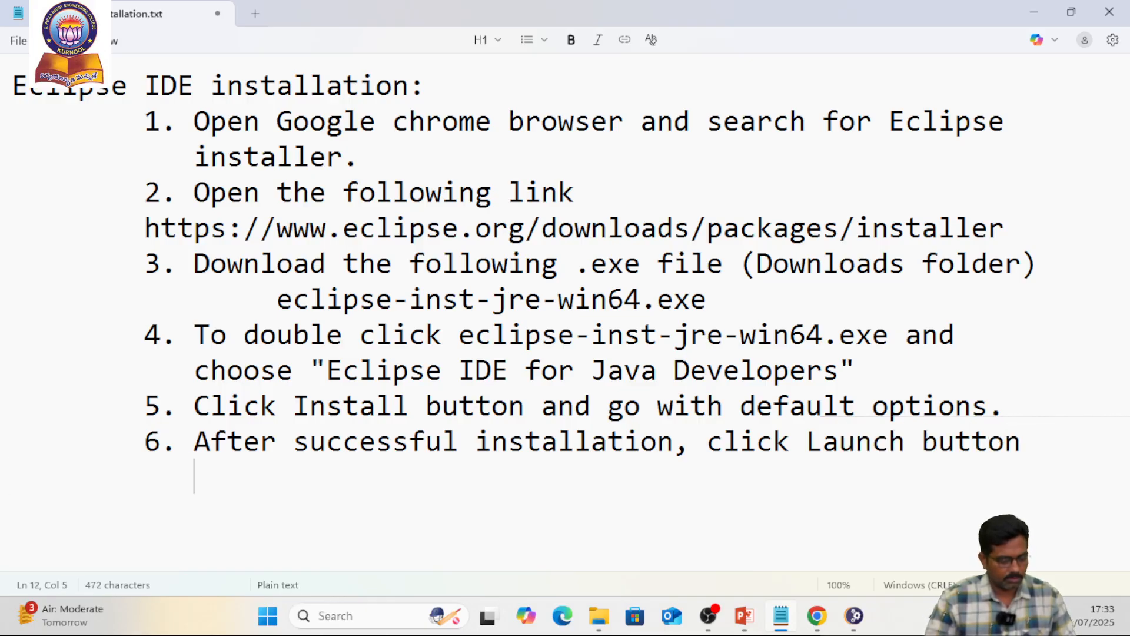
Continue note 6 on its second line with "to see the dashboard of Eclipse IDE."
{"action": "type", "text": "to see the "}
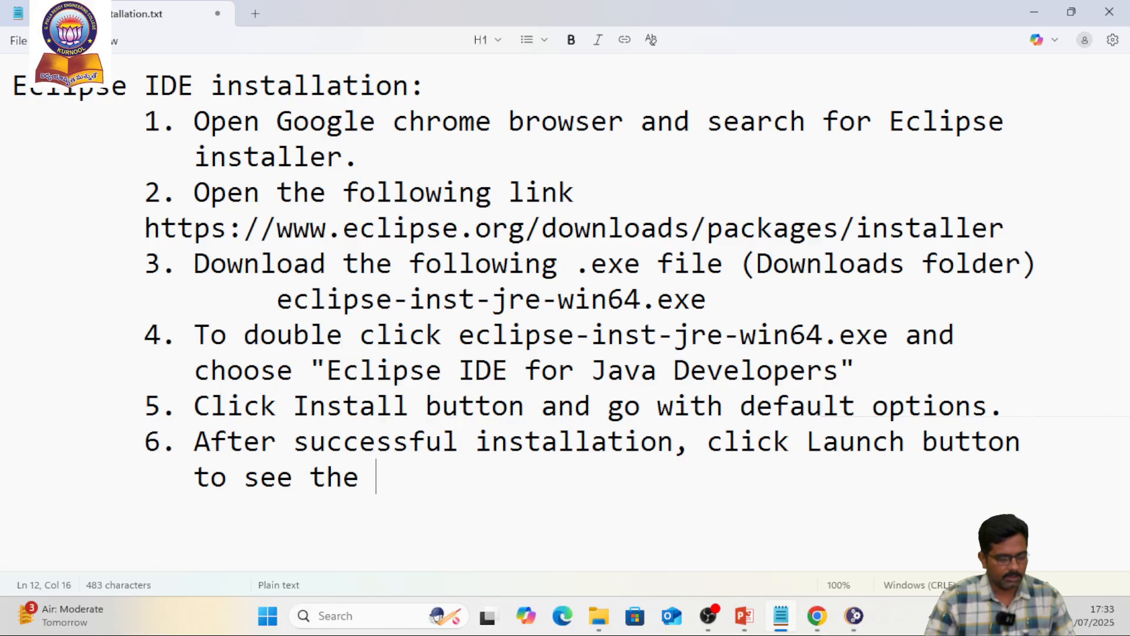
{"action": "type", "text": "dashbo"}
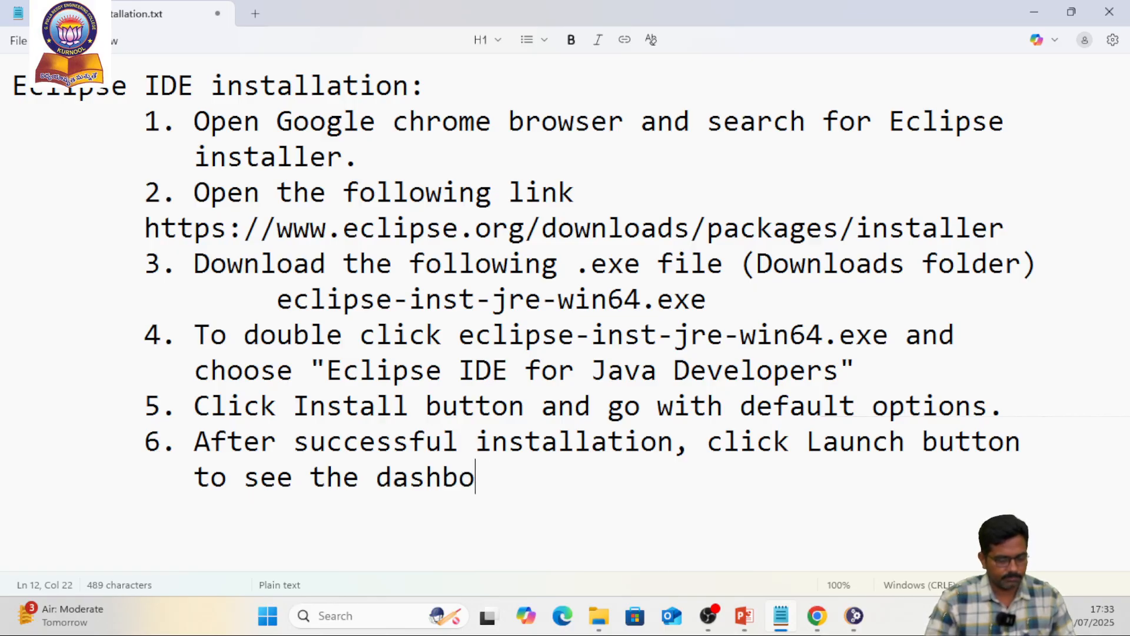
{"action": "type", "text": "ard of "}
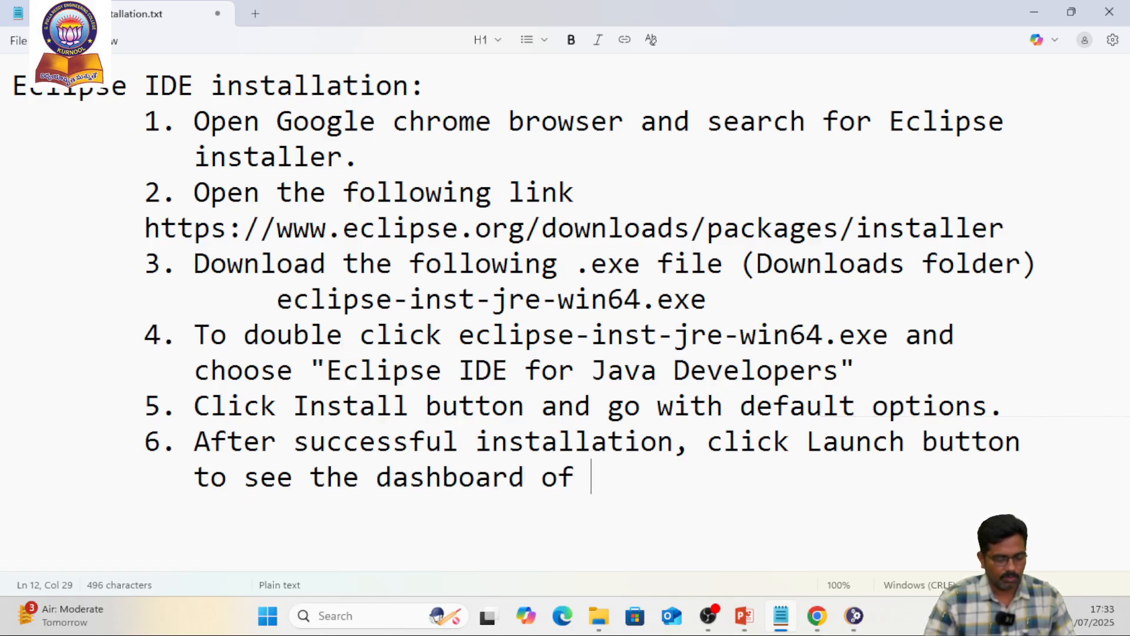
{"action": "type", "text": "Eclipse IDE."}
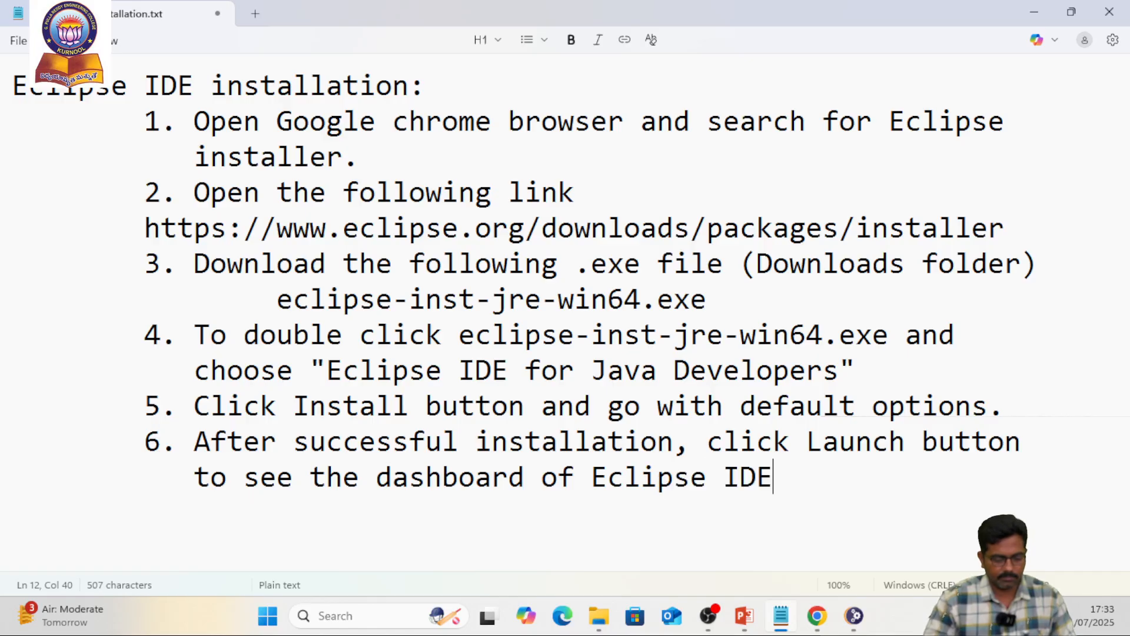
Switch to the Eclipse Installer and launch Eclipse IDE with the default eclipse-workspace directory
{"action": "key", "text": "alt+Tab"}
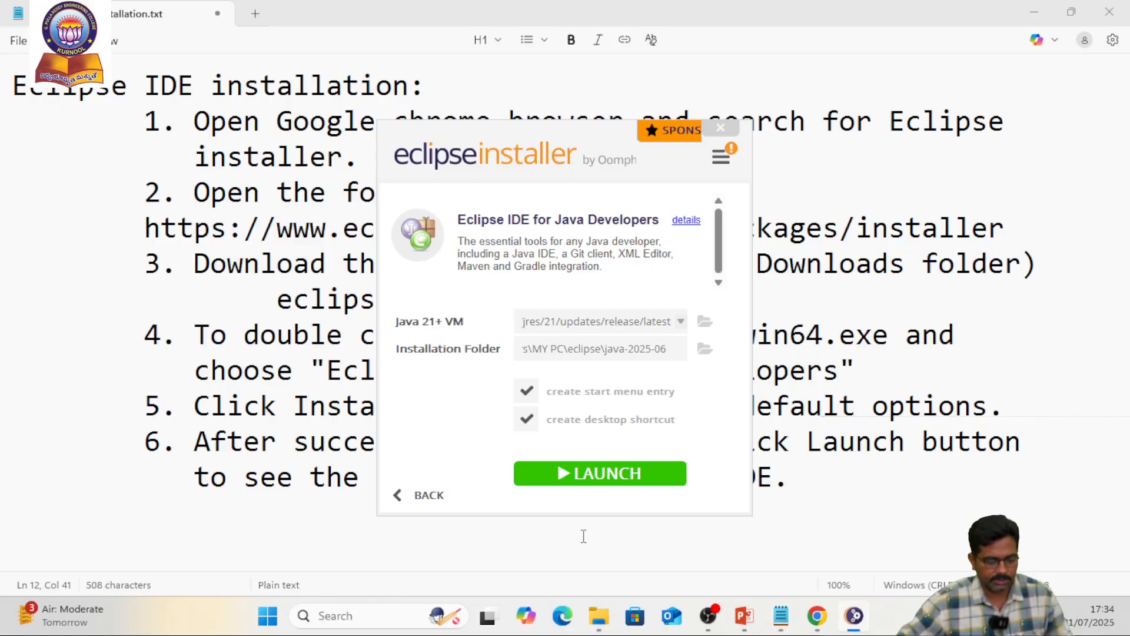
{"action": "left_click", "coordinate": [619, 478]}
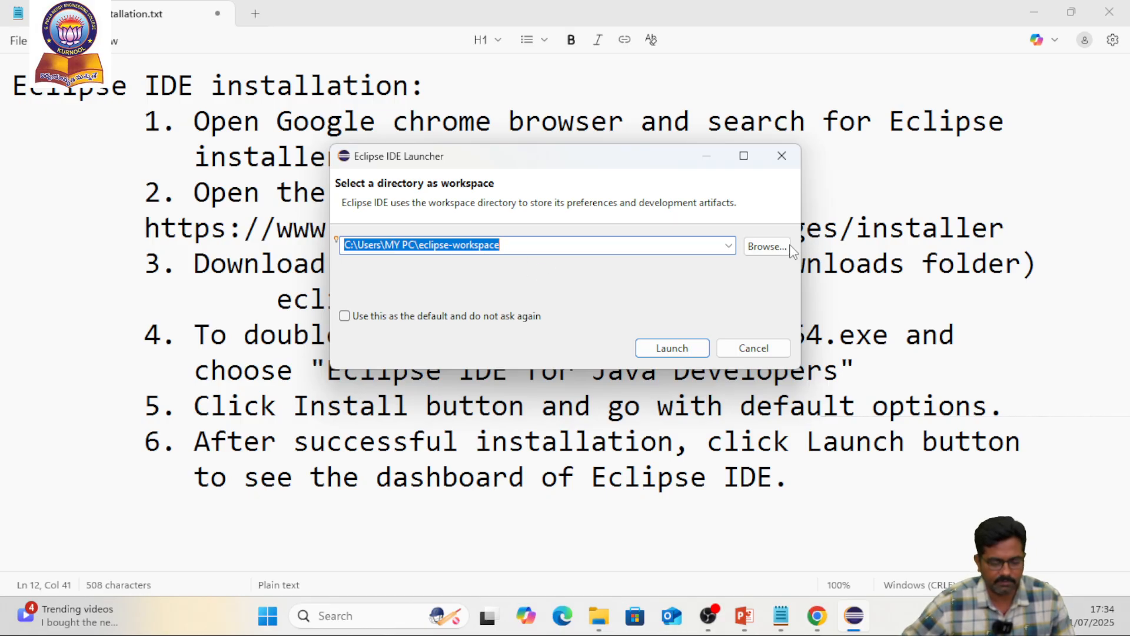
{"action": "left_click", "coordinate": [681, 349]}
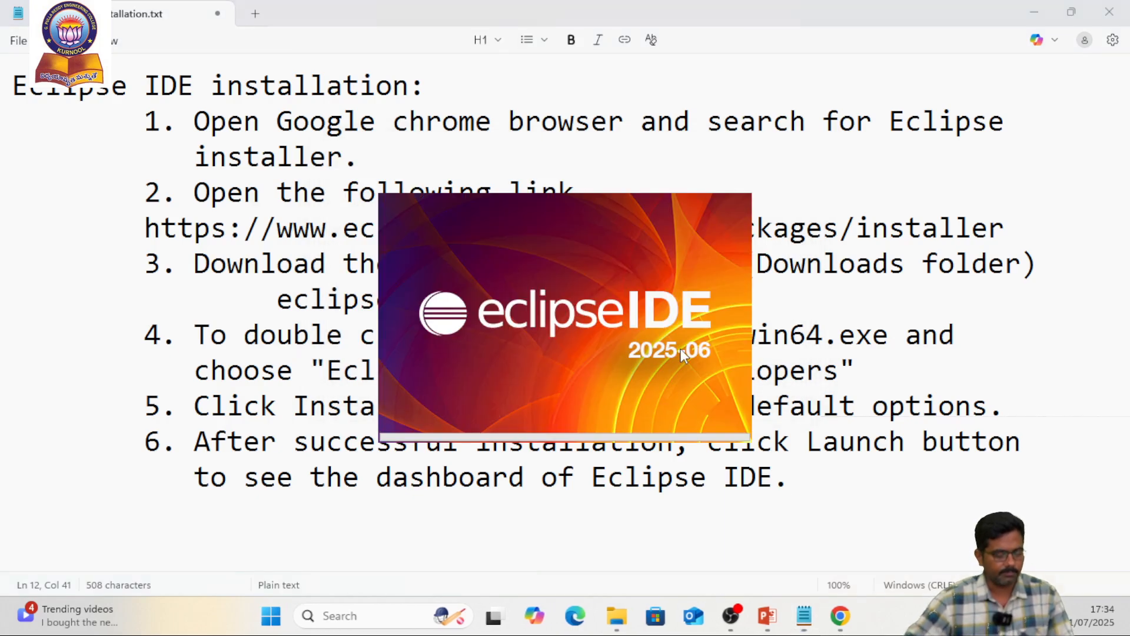
Return to Notepad, append "Go with the" to note 6 and start an indented third line
{"action": "left_click", "coordinate": [830, 476]}
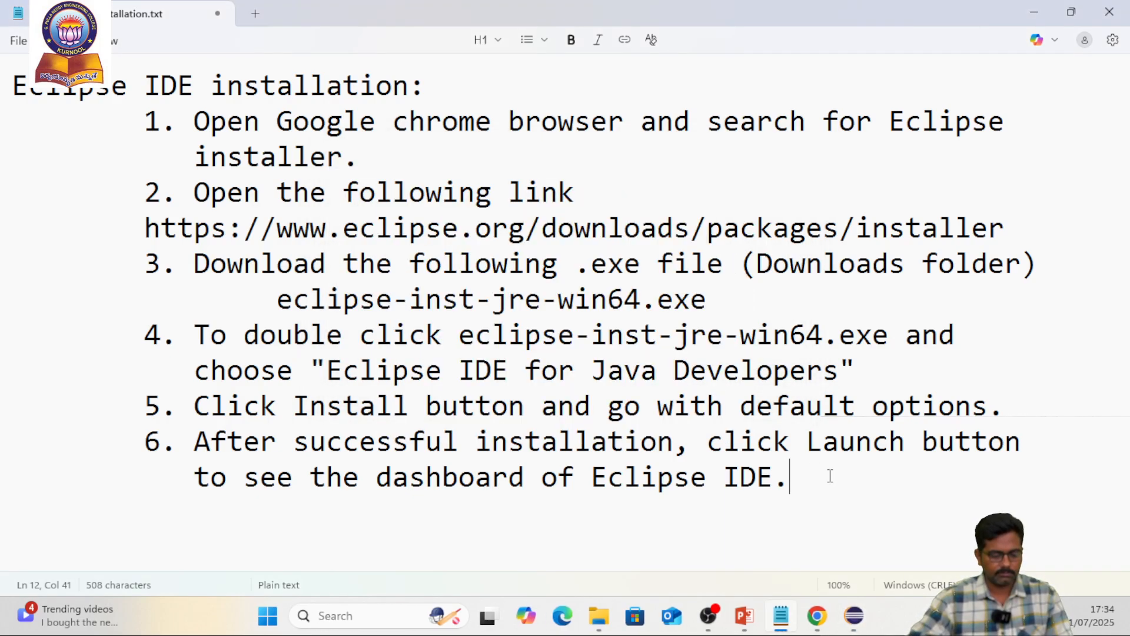
{"action": "type", "text": "Gow"}
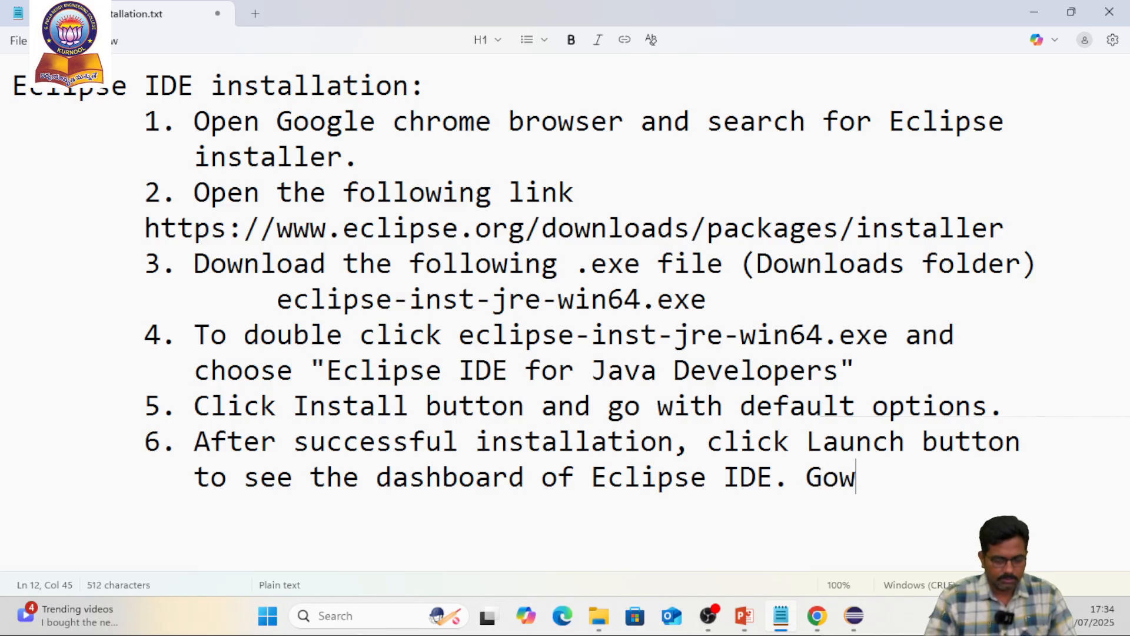
{"action": "key", "text": "BackSpace"}
{"action": "key", "text": "BackSpace"}
{"action": "type", "text": "with "}
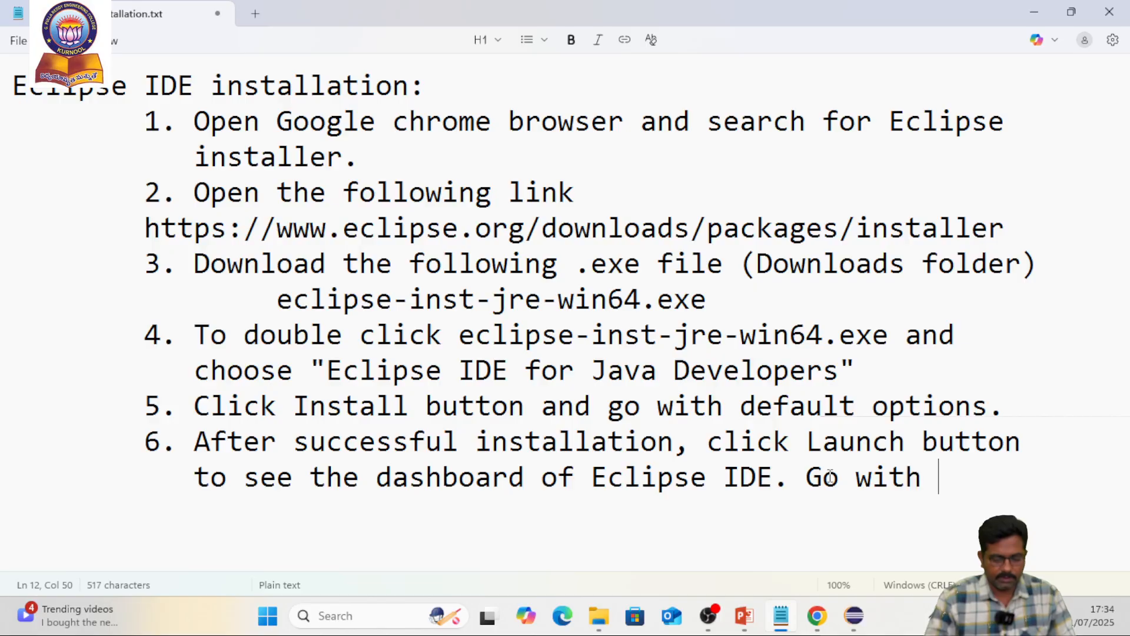
{"action": "type", "text": "the"}
{"action": "key", "text": "Return"}
{"action": "key", "text": "Tab"}
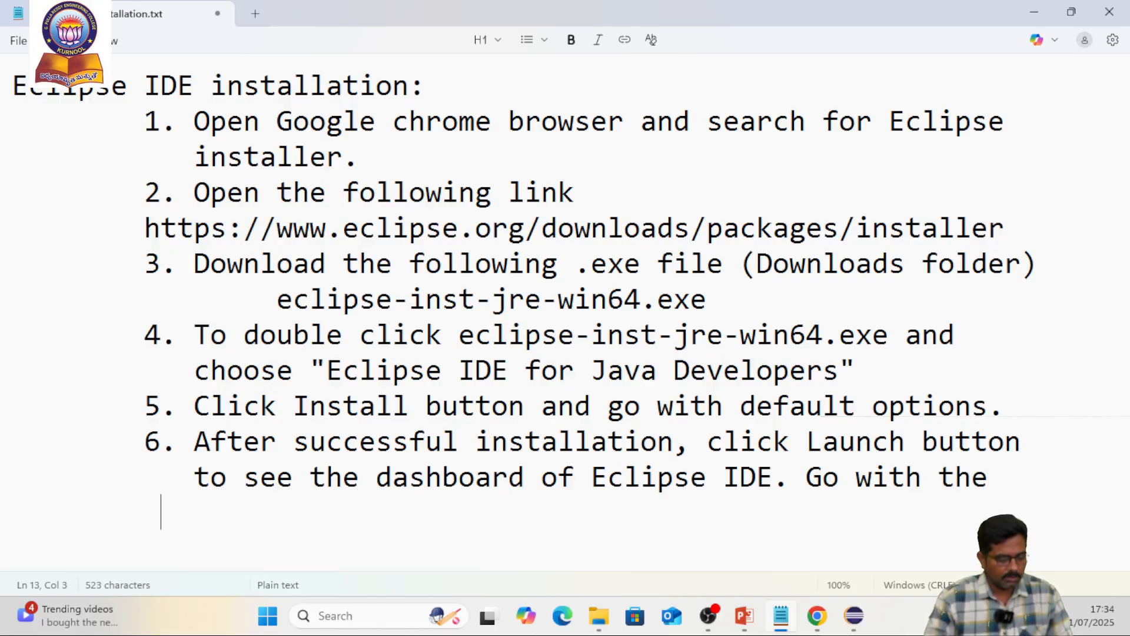
Complete note 6 on its third line with "default workspace and click launch button."
{"action": "type", "text": "d"}
{"action": "key", "text": "BackSpace"}
{"action": "key", "text": "BackSpace"}
{"action": "type", "text": "d"}
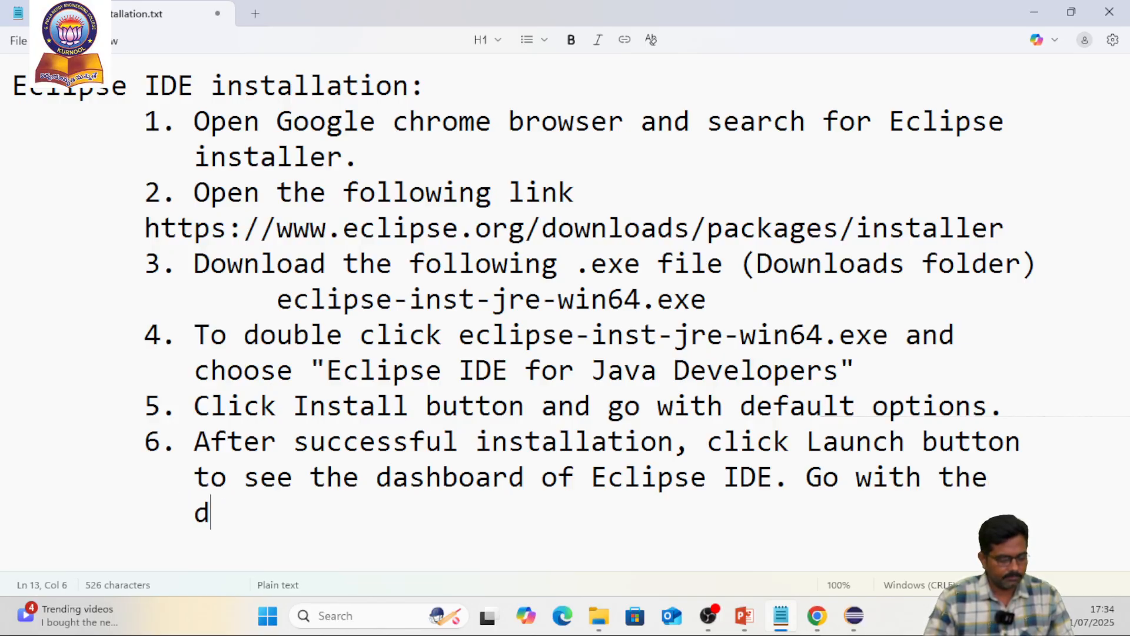
{"action": "type", "text": "efault wo"}
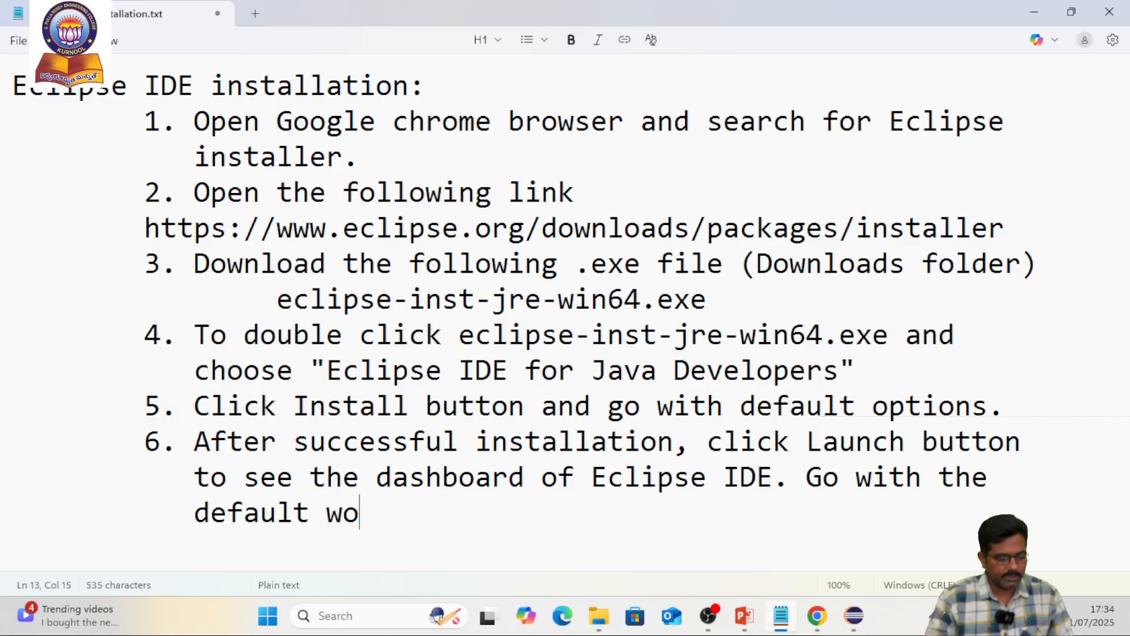
{"action": "type", "text": "rkspa"}
{"action": "key", "text": "BackSpace"}
{"action": "type", "text": "pace and c"}
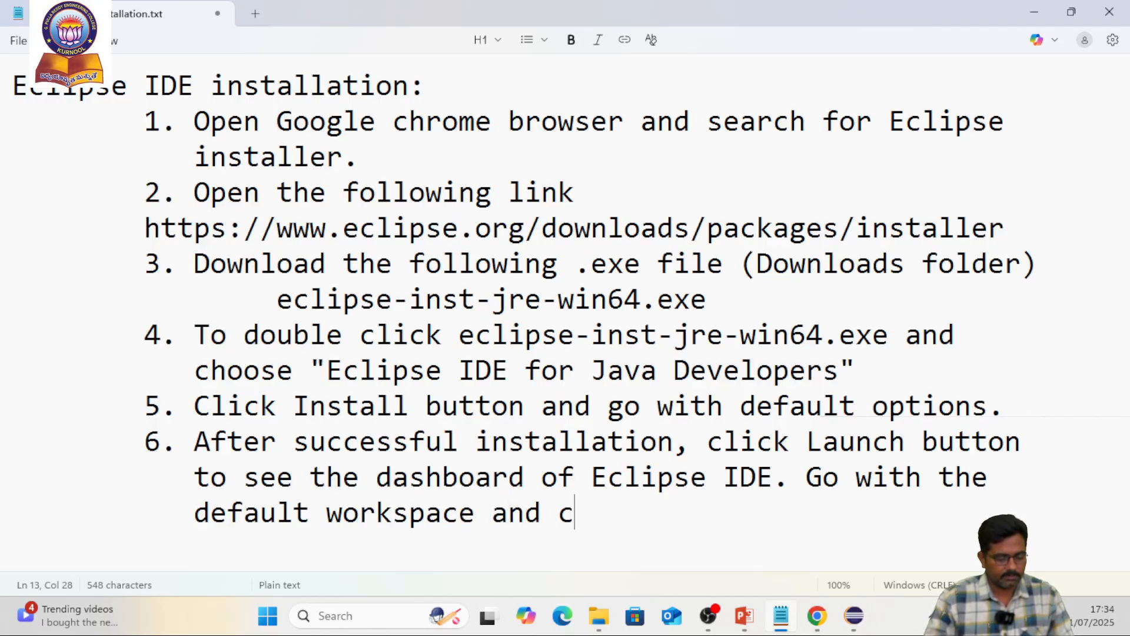
{"action": "type", "text": "lick launc"}
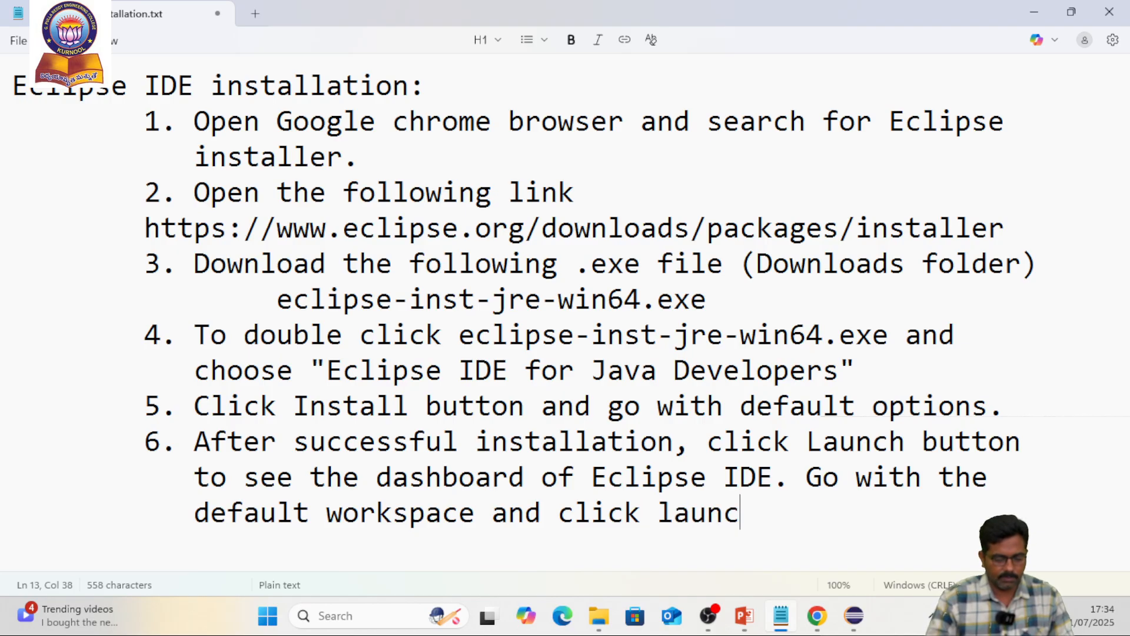
{"action": "type", "text": "h button"}
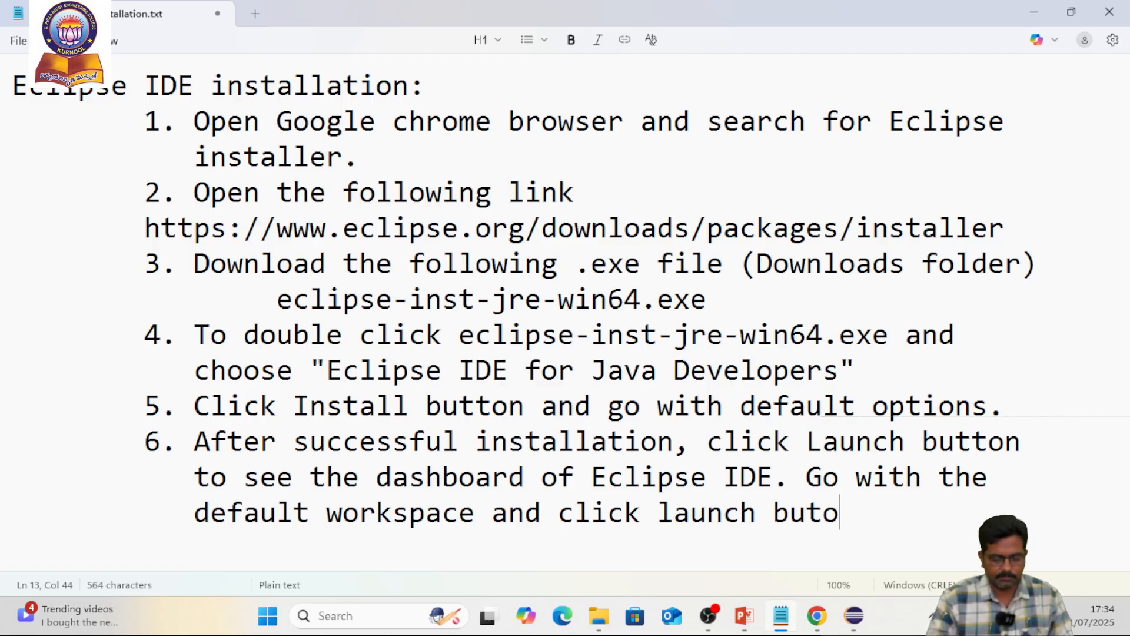
{"action": "type", "text": "."}
Switch to Eclipse IDE and, in the Microsoft Defender Exclusion Check, choose to exclude Eclipse IDE from being scanned and proceed
{"action": "mouse_move", "coordinate": [863, 624]}
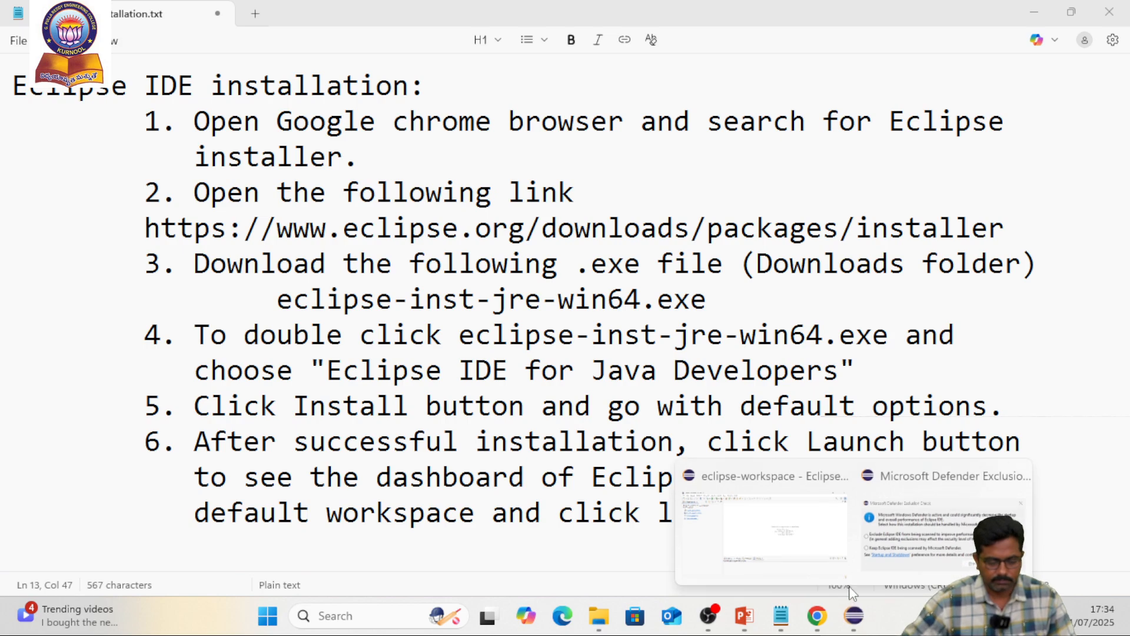
{"action": "left_click", "coordinate": [802, 532]}
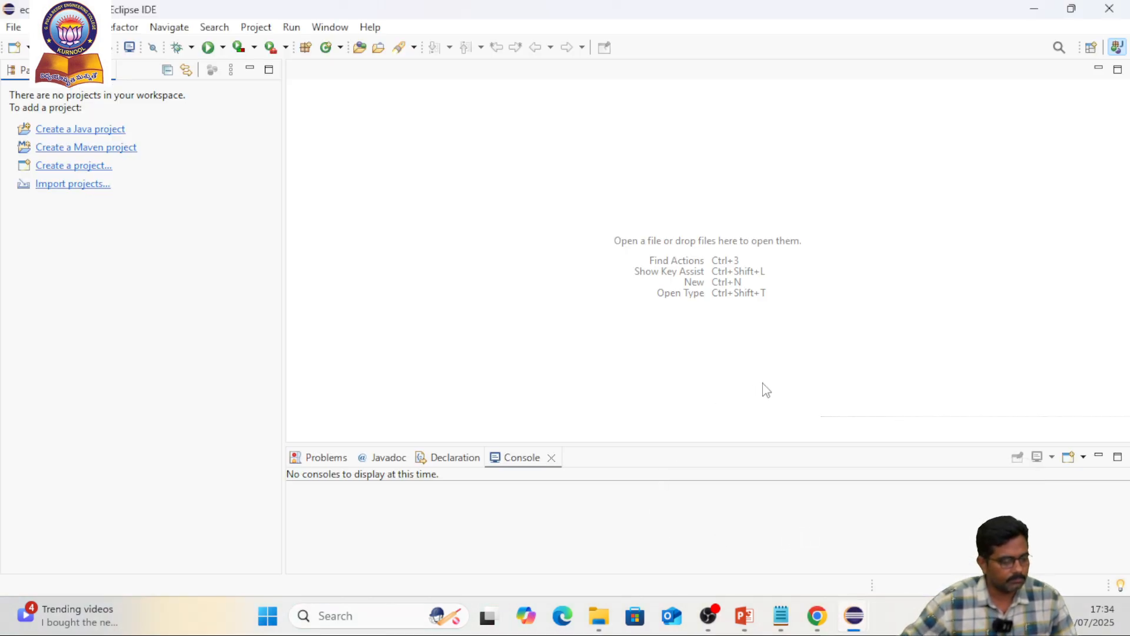
{"action": "mouse_move", "coordinate": [855, 625]}
{"action": "left_click", "coordinate": [918, 564]}
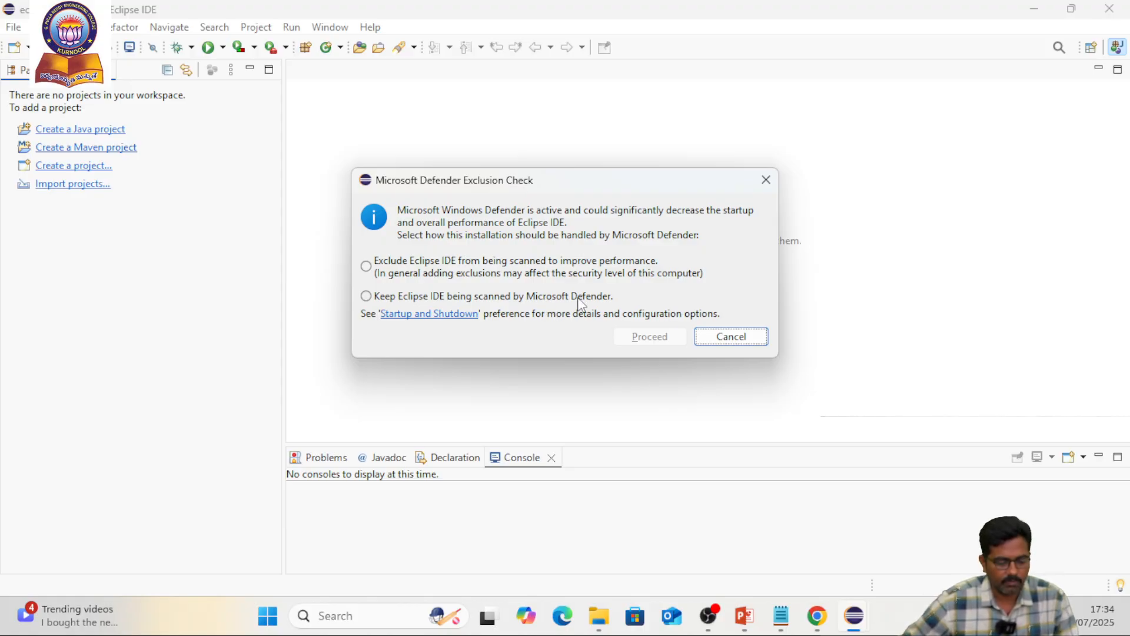
{"action": "left_click", "coordinate": [418, 273]}
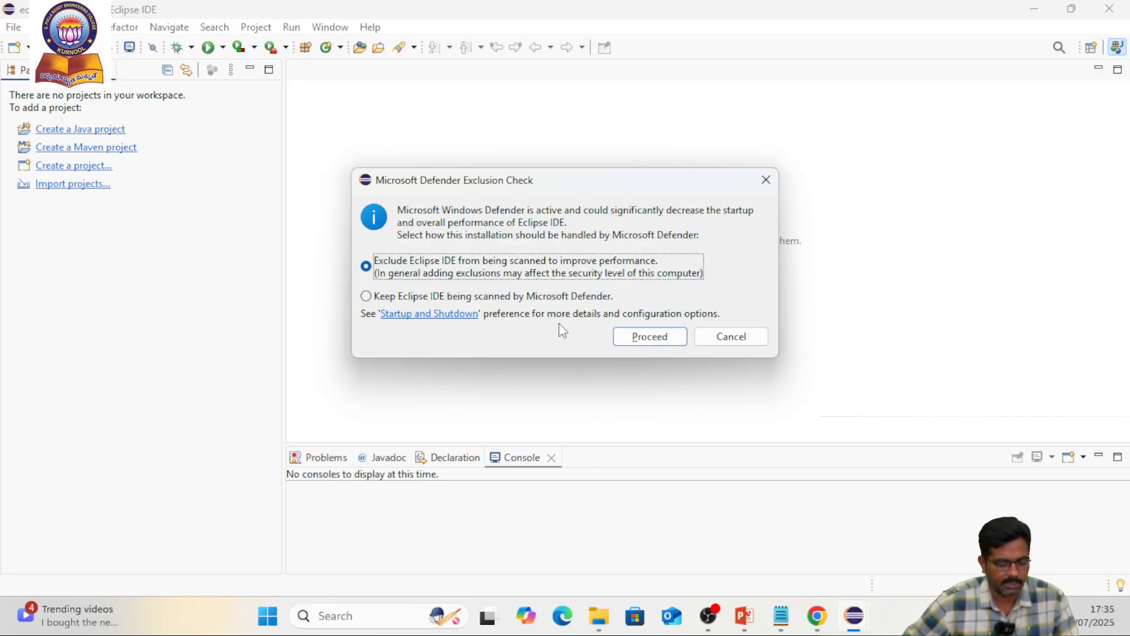
{"action": "left_click", "coordinate": [646, 345]}
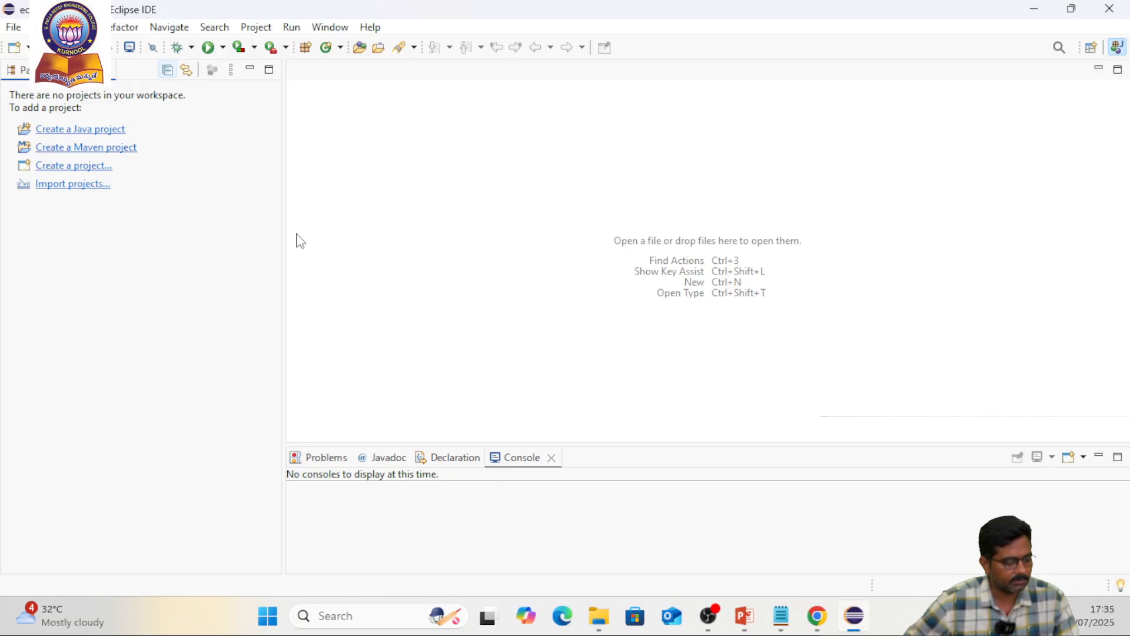
Examine the types of new projects and files that Eclipse offers, without creating any
{"action": "left_click", "coordinate": [12, 27]}
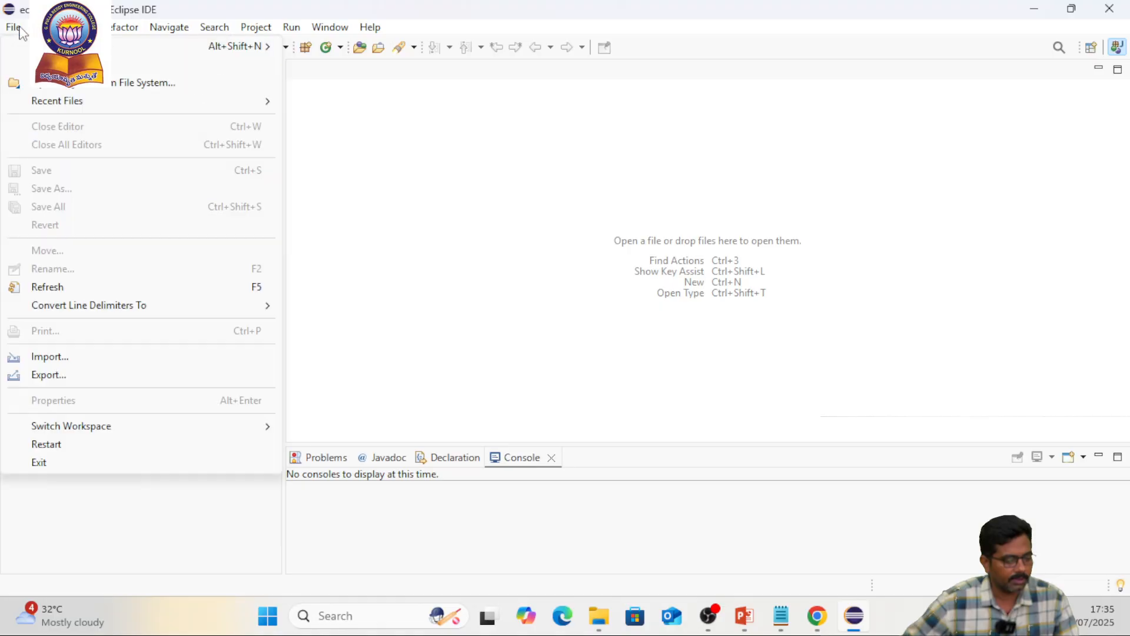
{"action": "mouse_move", "coordinate": [213, 52]}
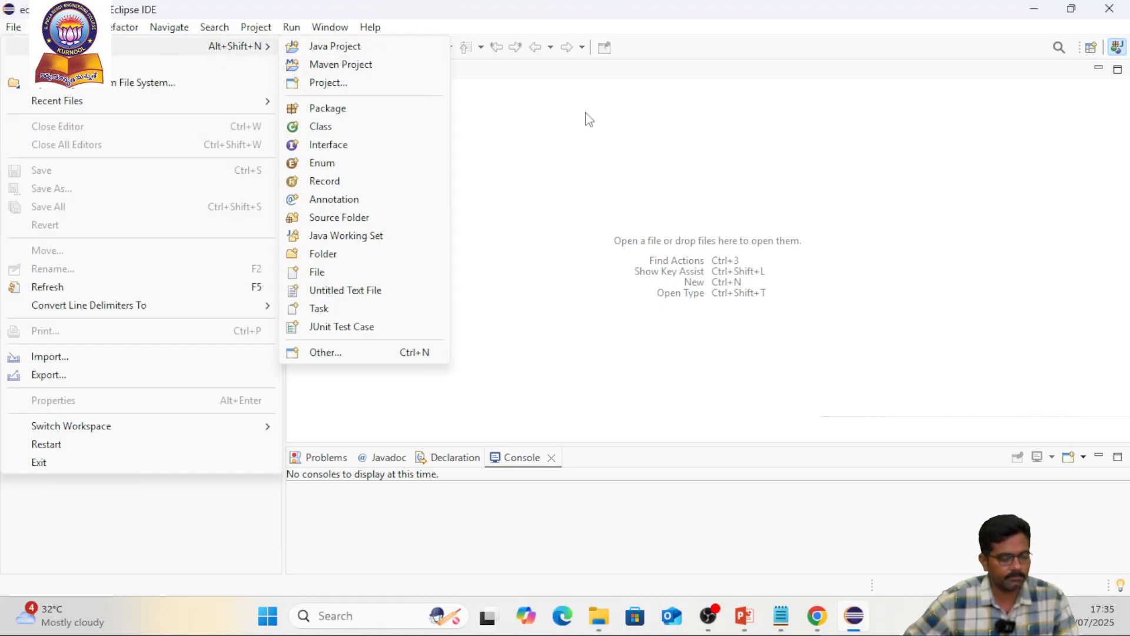
{"action": "left_click", "coordinate": [608, 207]}
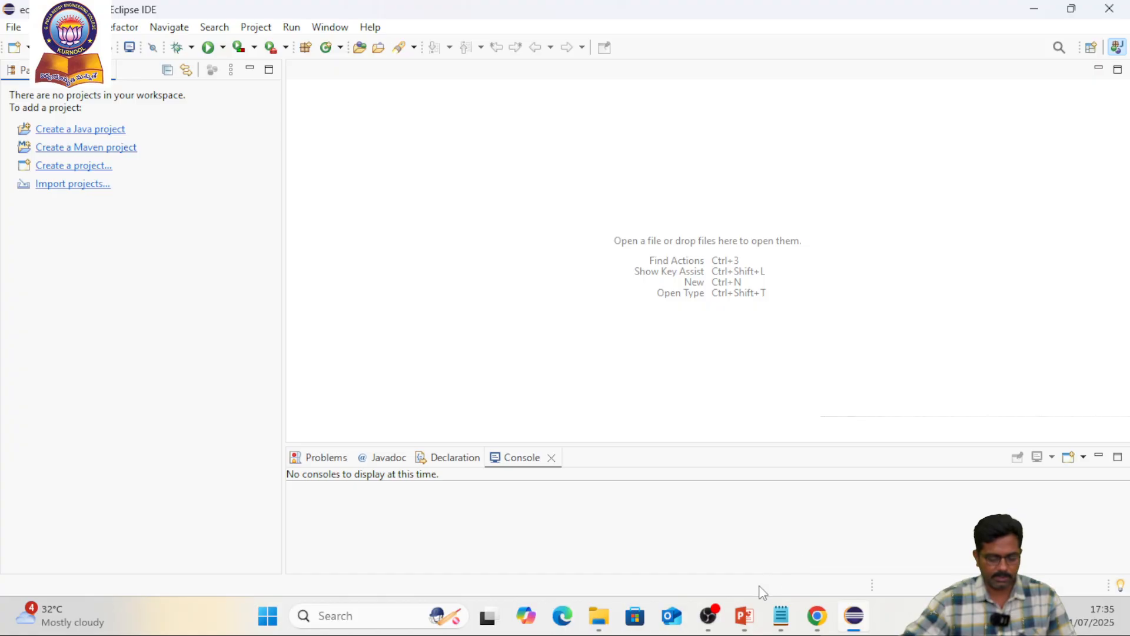
{"action": "mouse_move", "coordinate": [718, 617]}
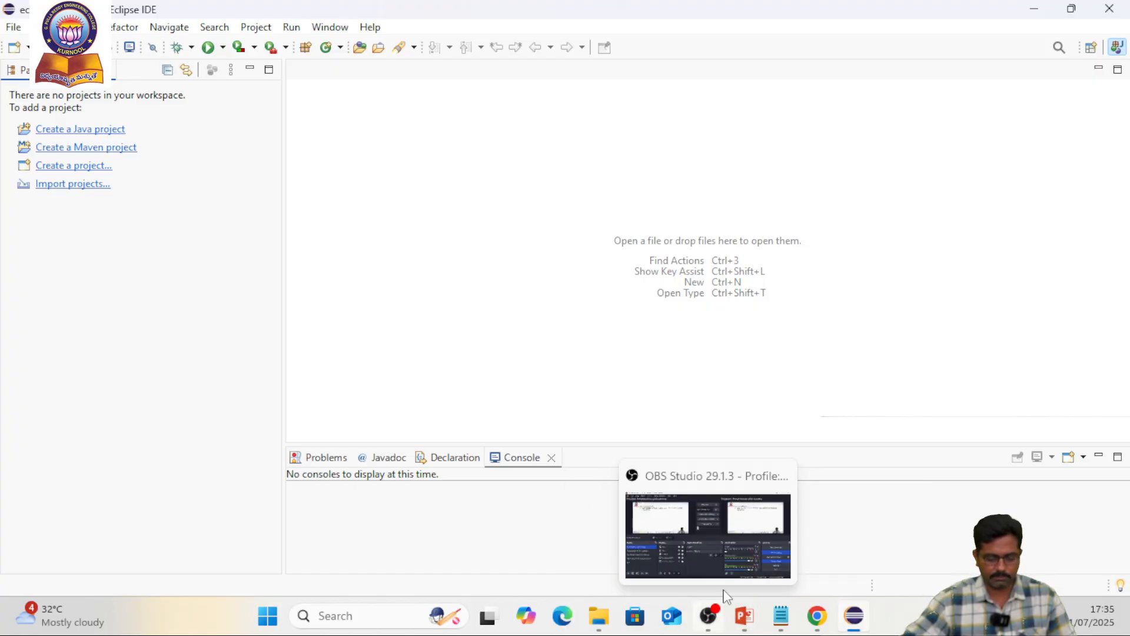